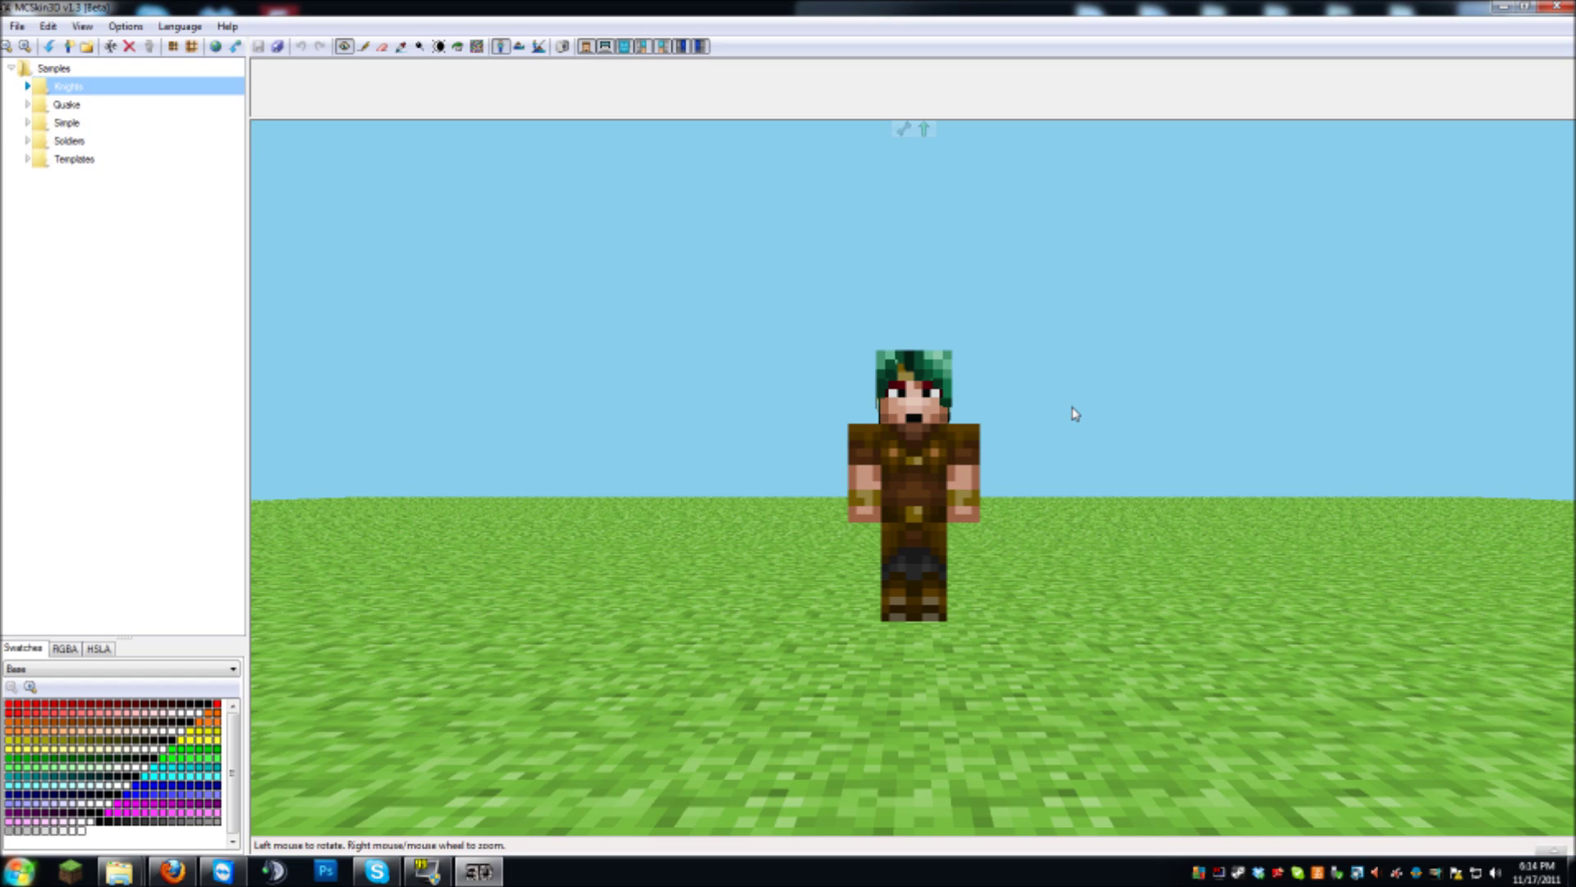
Orbit the model and toggle the head and helmet layers off and back on
left_click_drag(1091, 457, 679, 274)
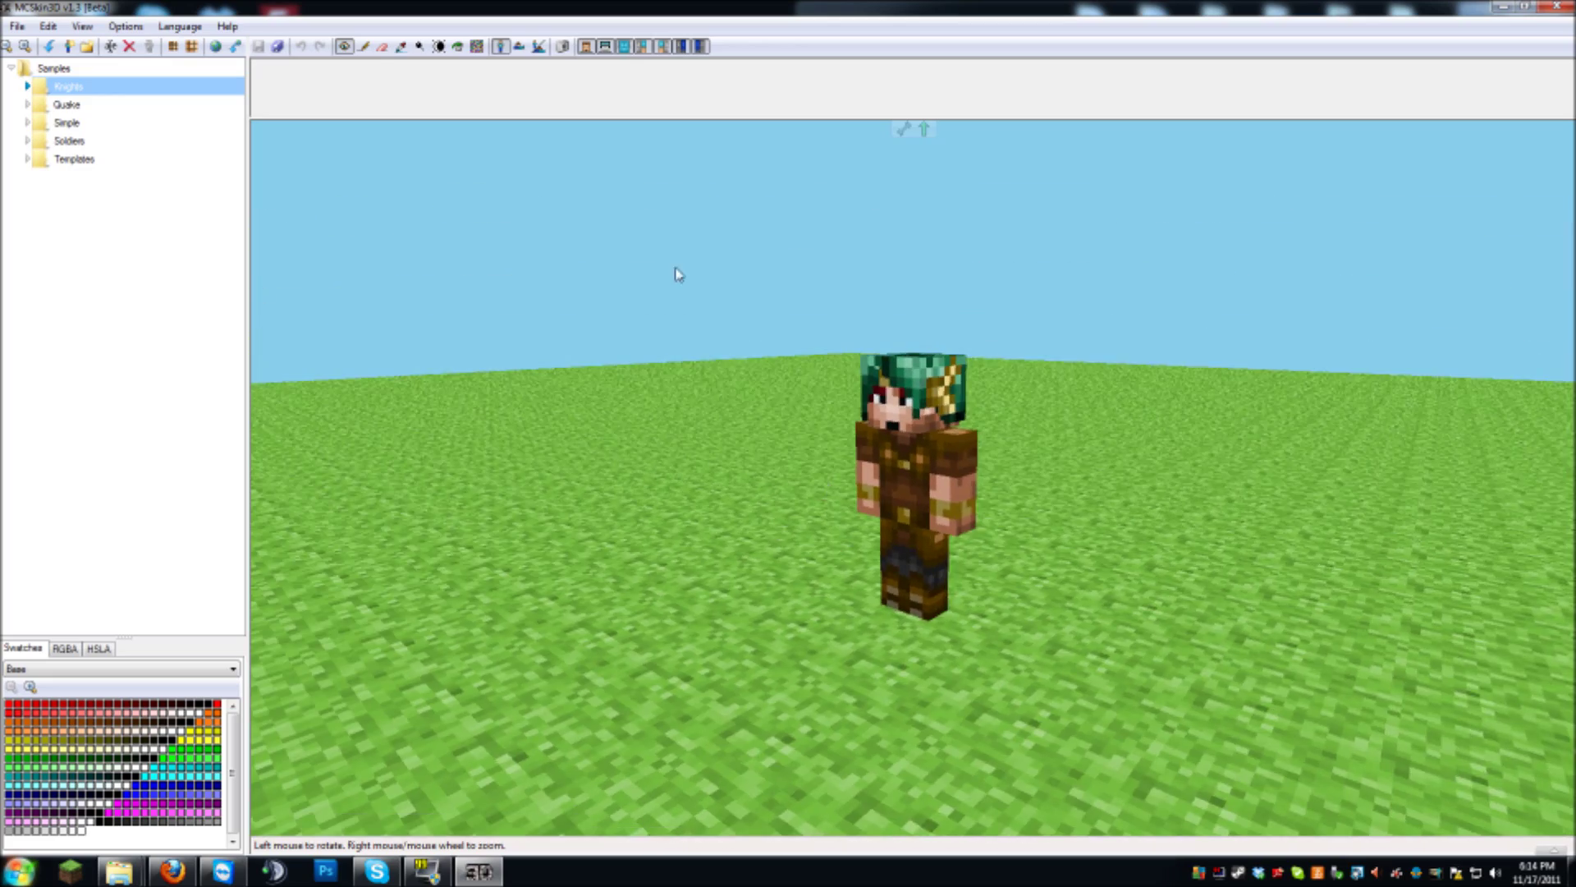
left_click_drag(774, 426, 999, 438)
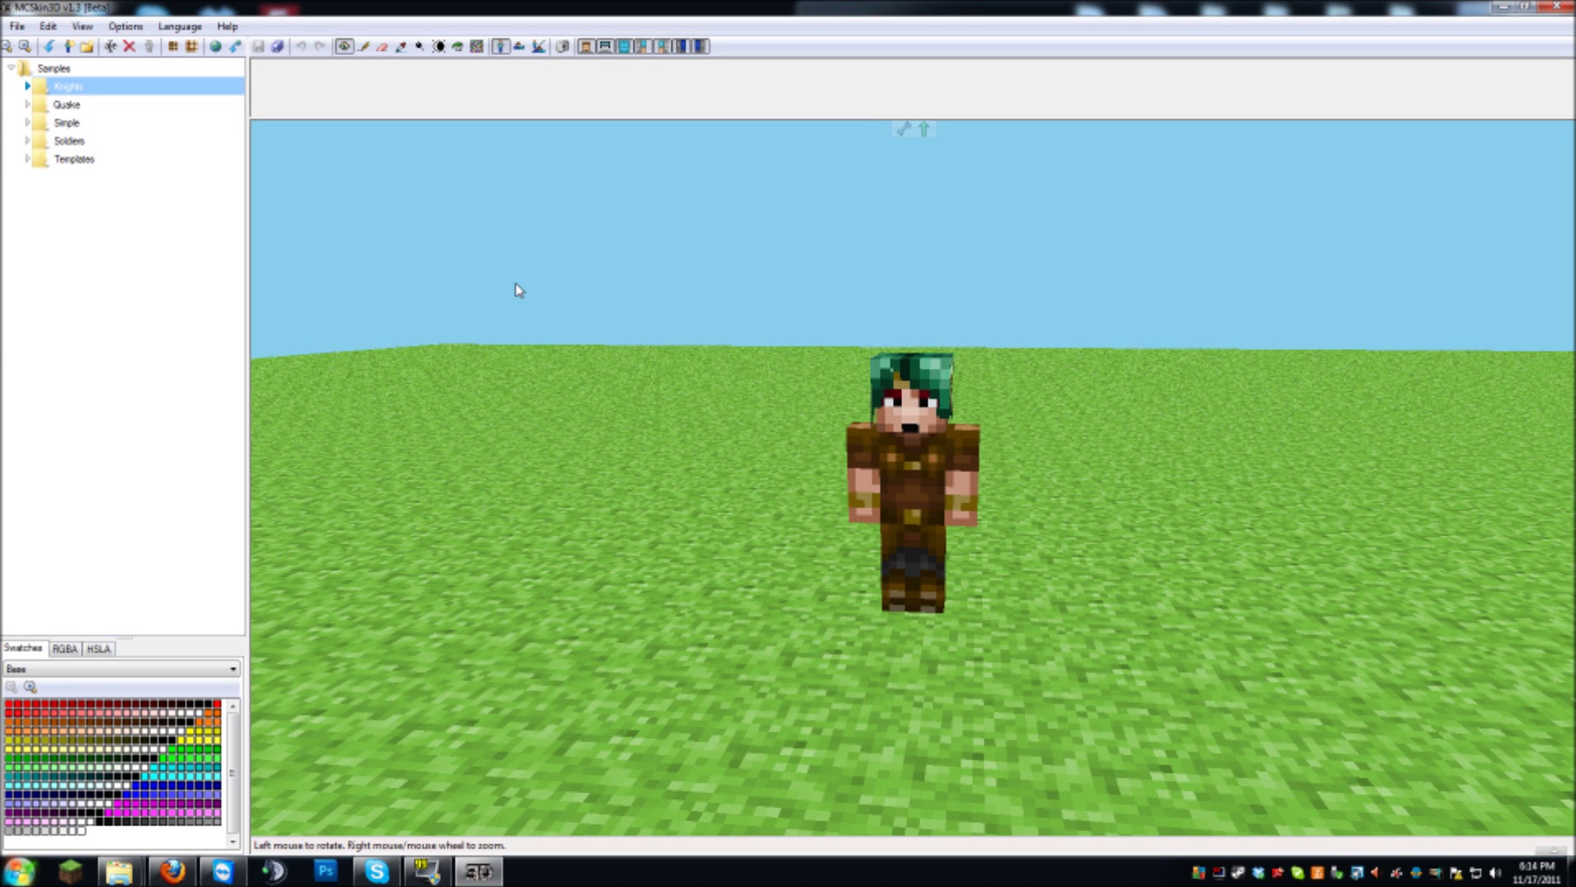
left_click(589, 50)
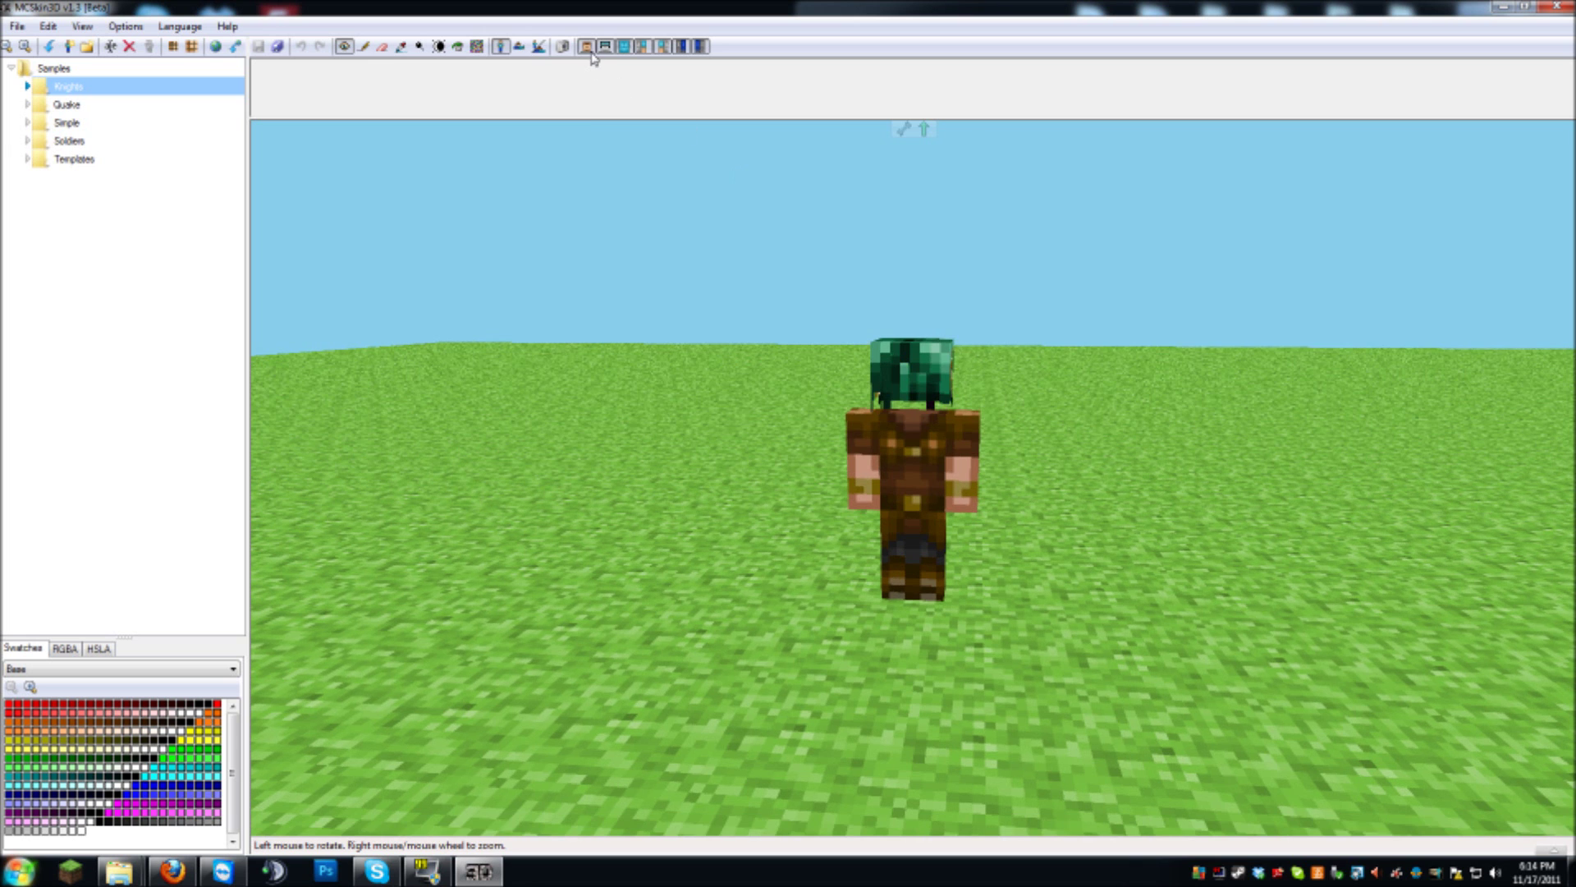
left_click(608, 51)
left_click(594, 51)
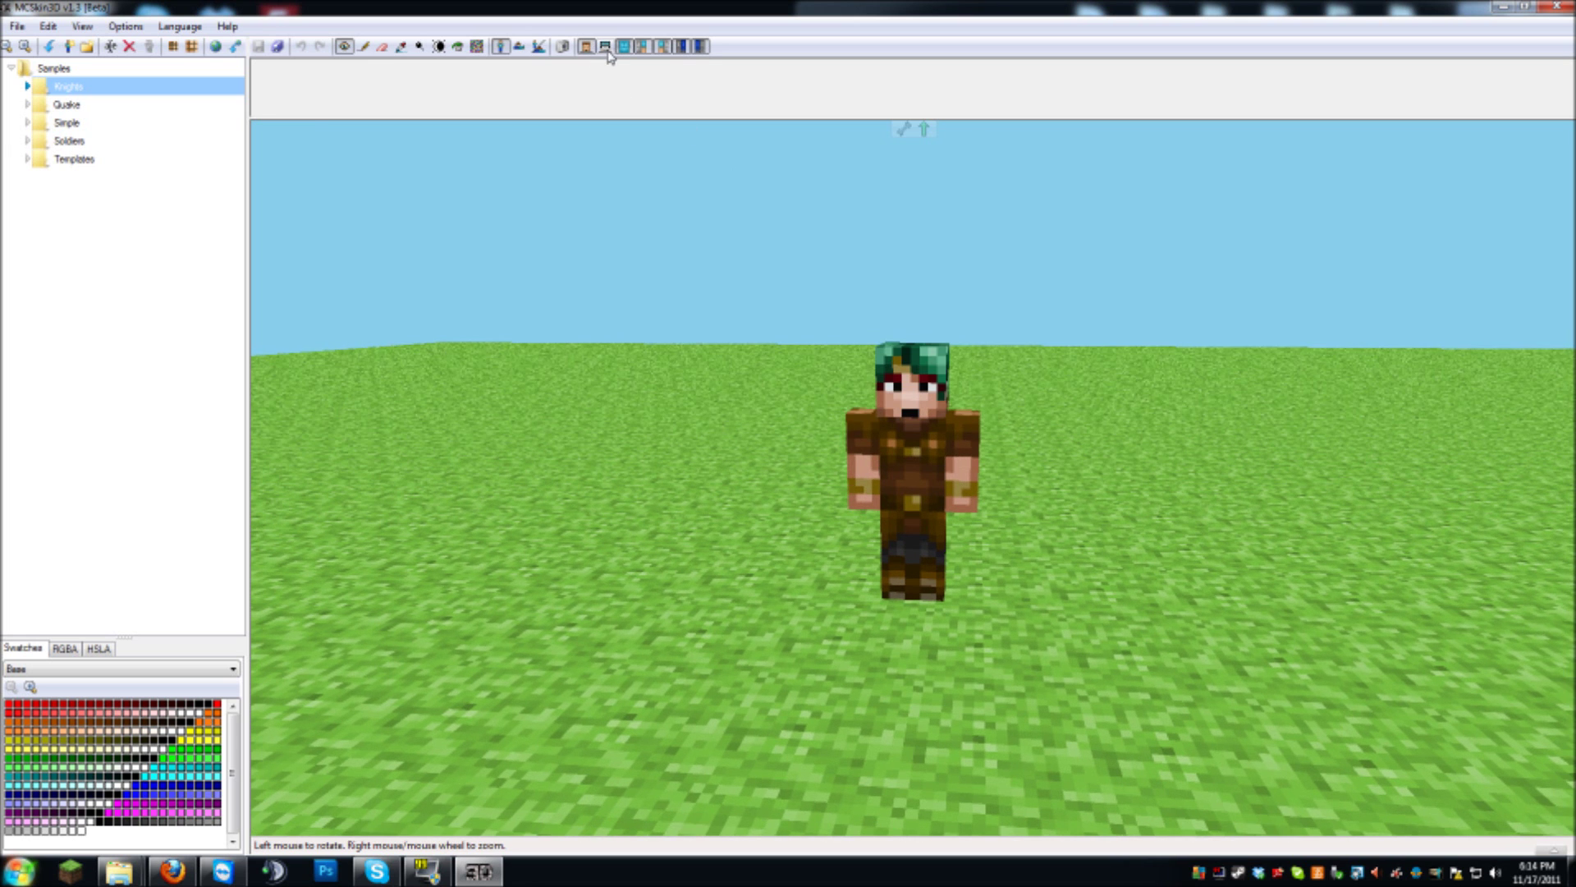
left_click(610, 52)
left_click_drag(764, 135, 995, 418)
scroll(995, 418, "up", 3)
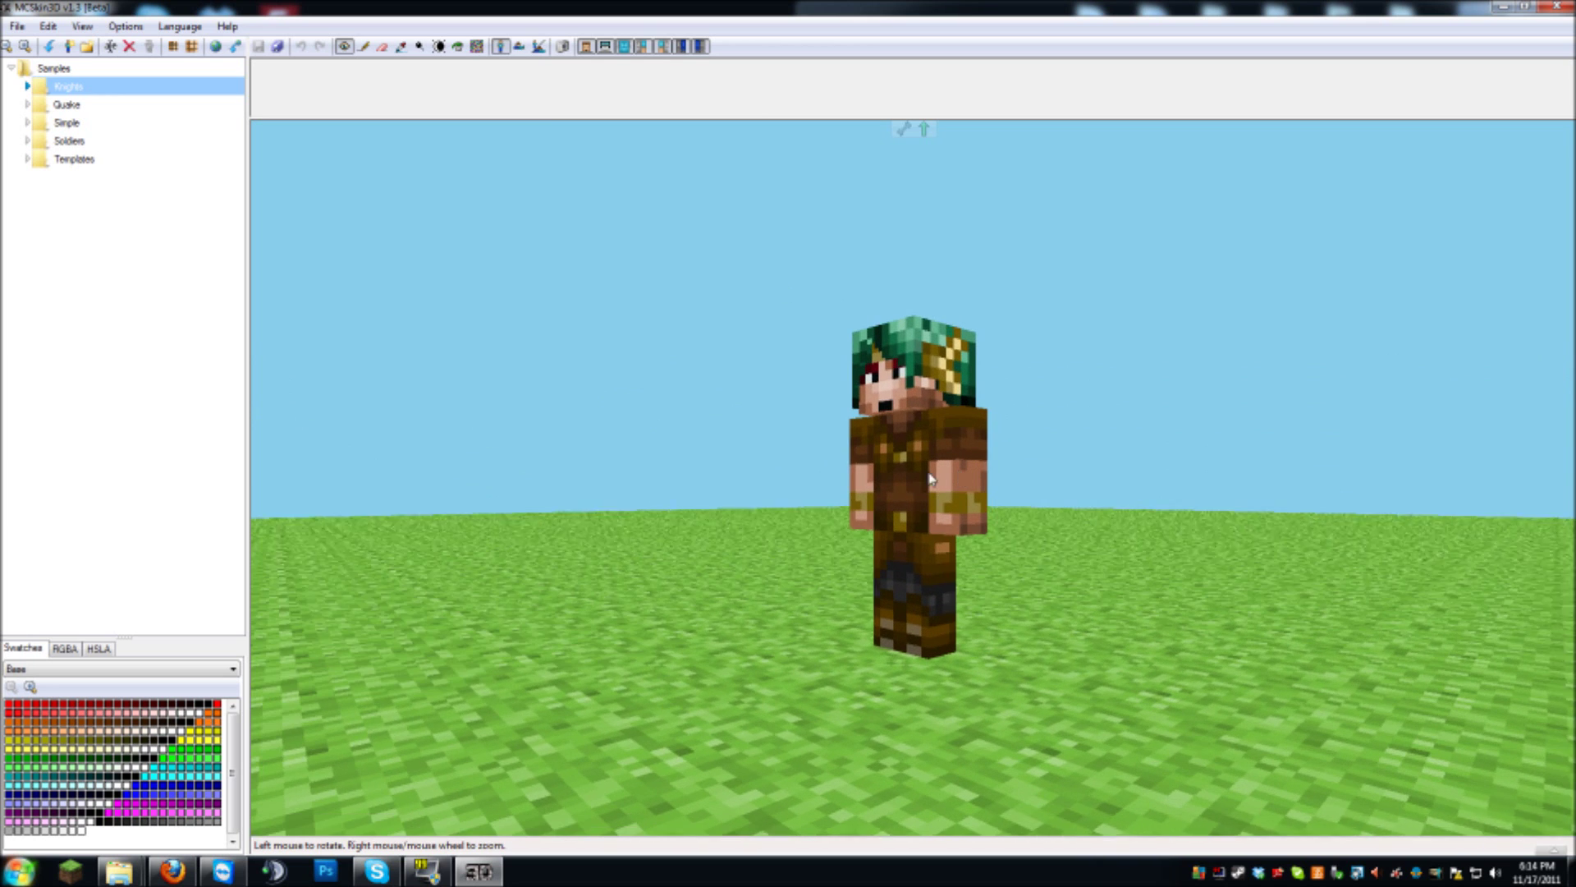
Hide both of the model's arms, then show them again
left_click(669, 47)
left_click(649, 47)
left_click(664, 47)
left_click(648, 47)
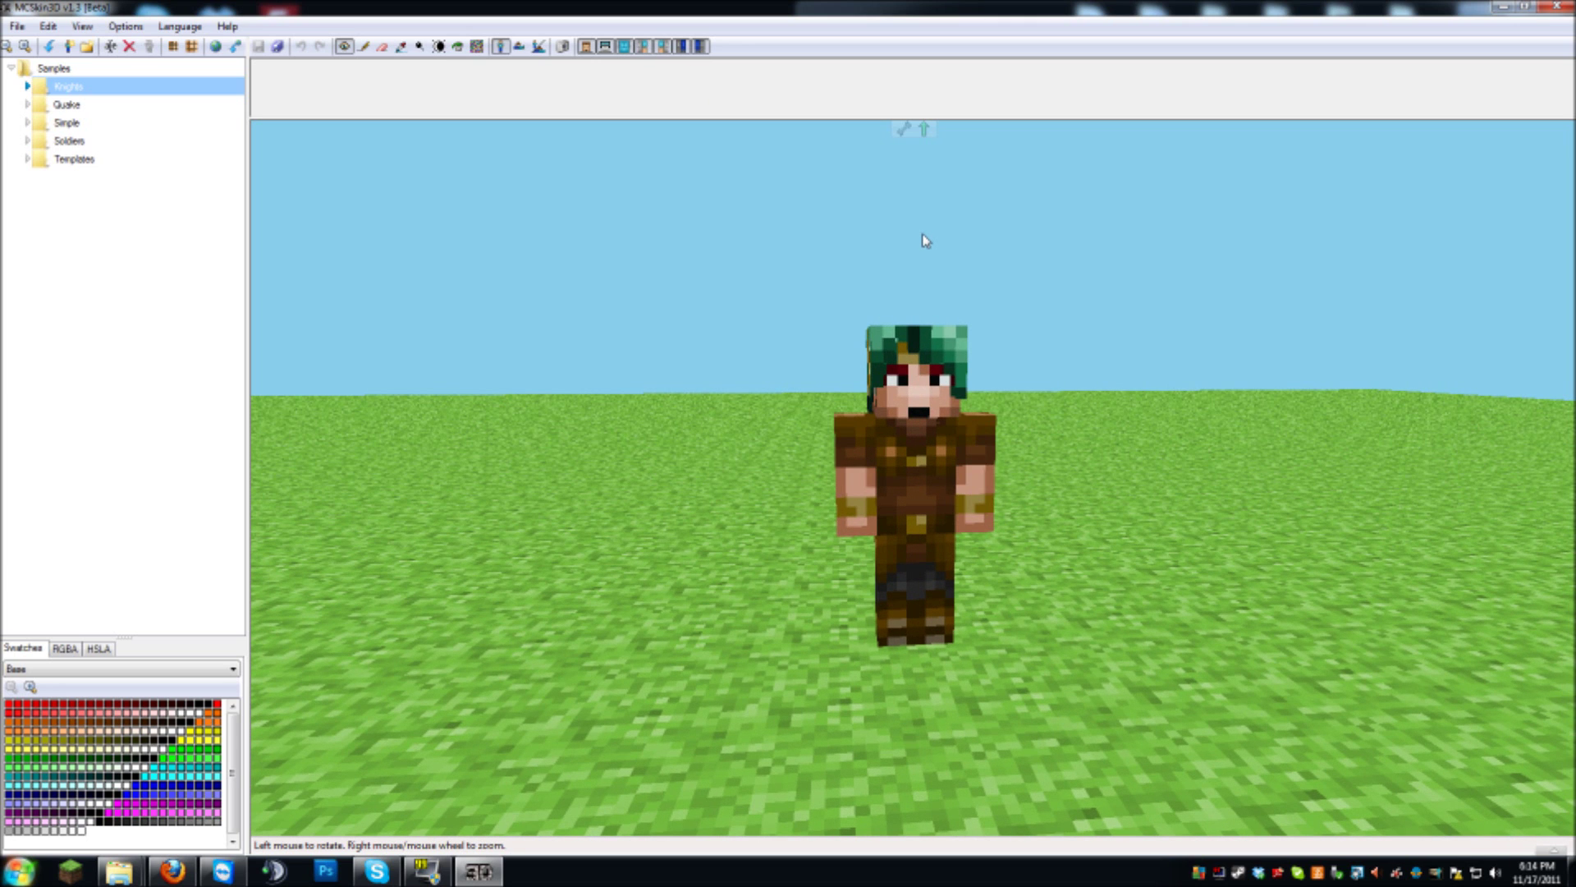
Preview the base colors, barbarian and castaway skins from the Templates samples folder
left_click(29, 87)
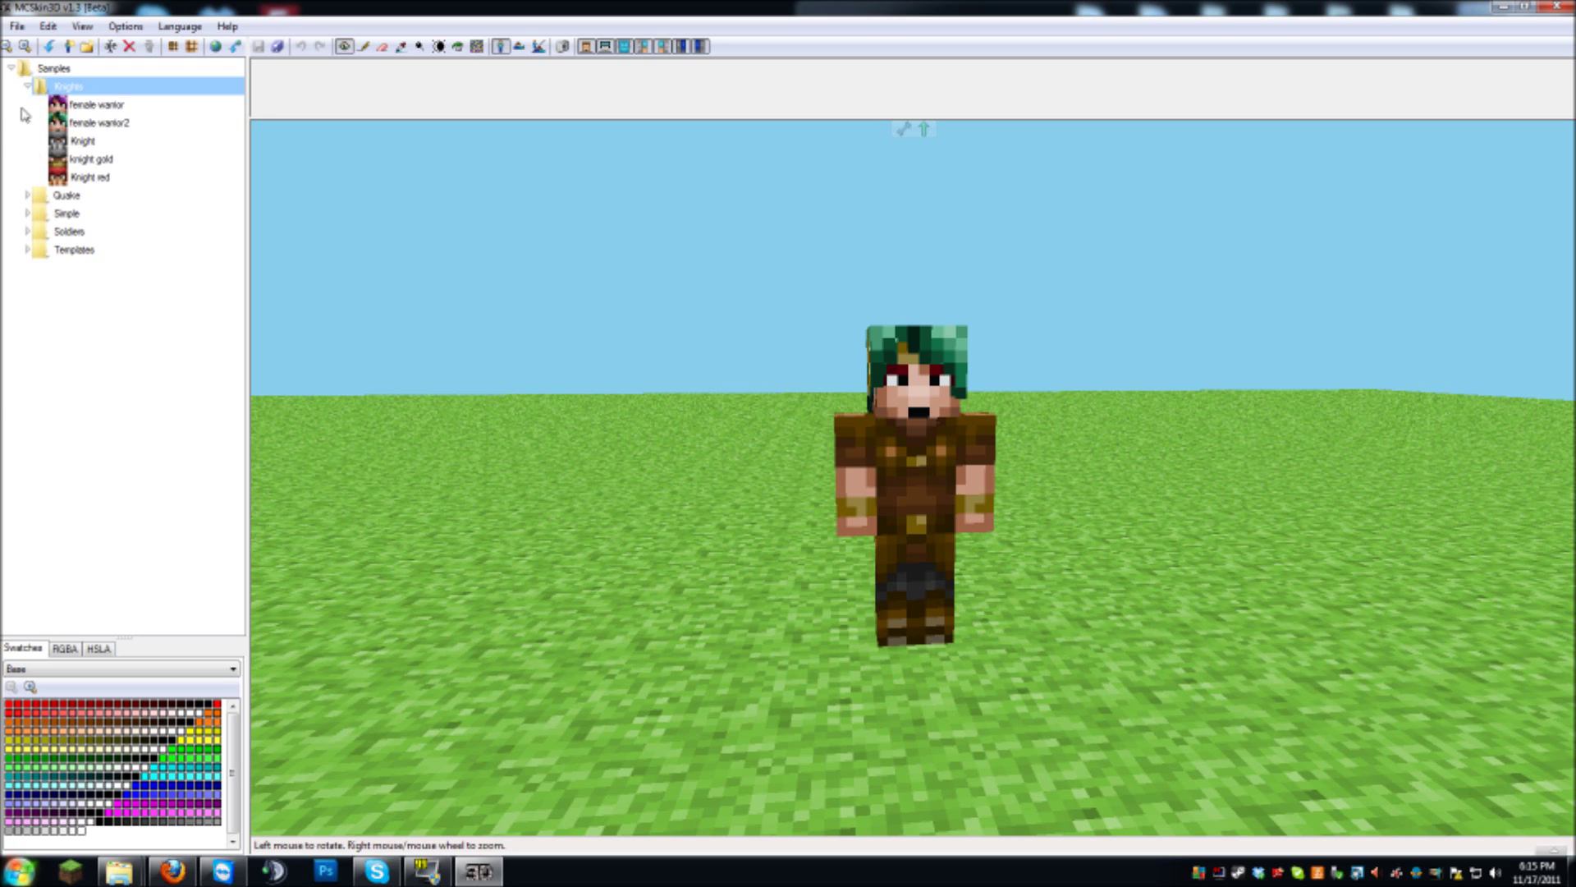
left_click(28, 87)
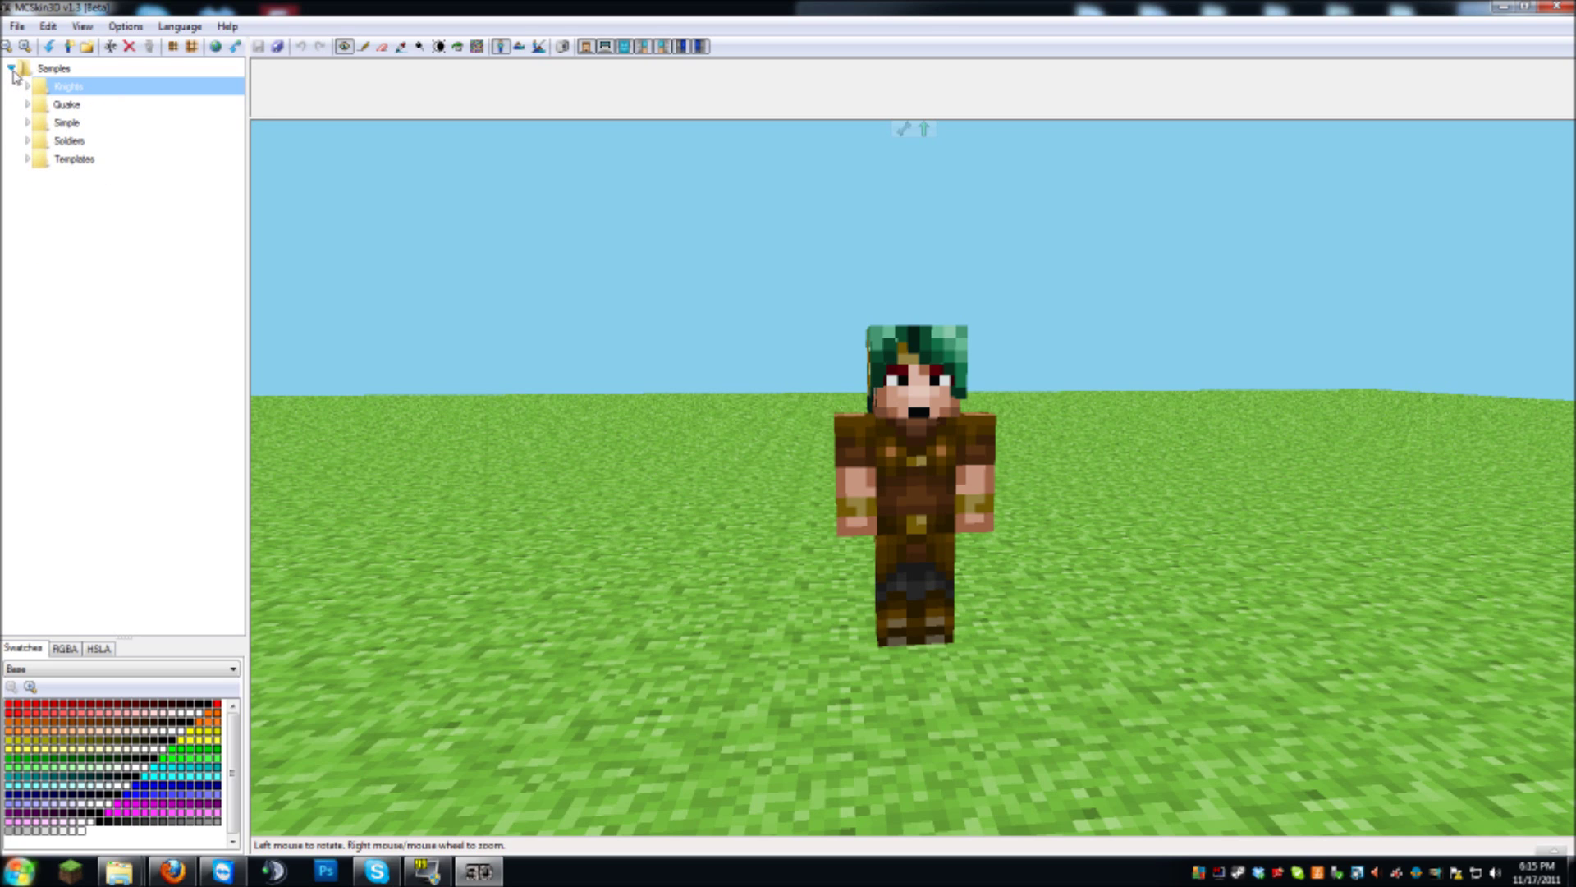
left_click(37, 161)
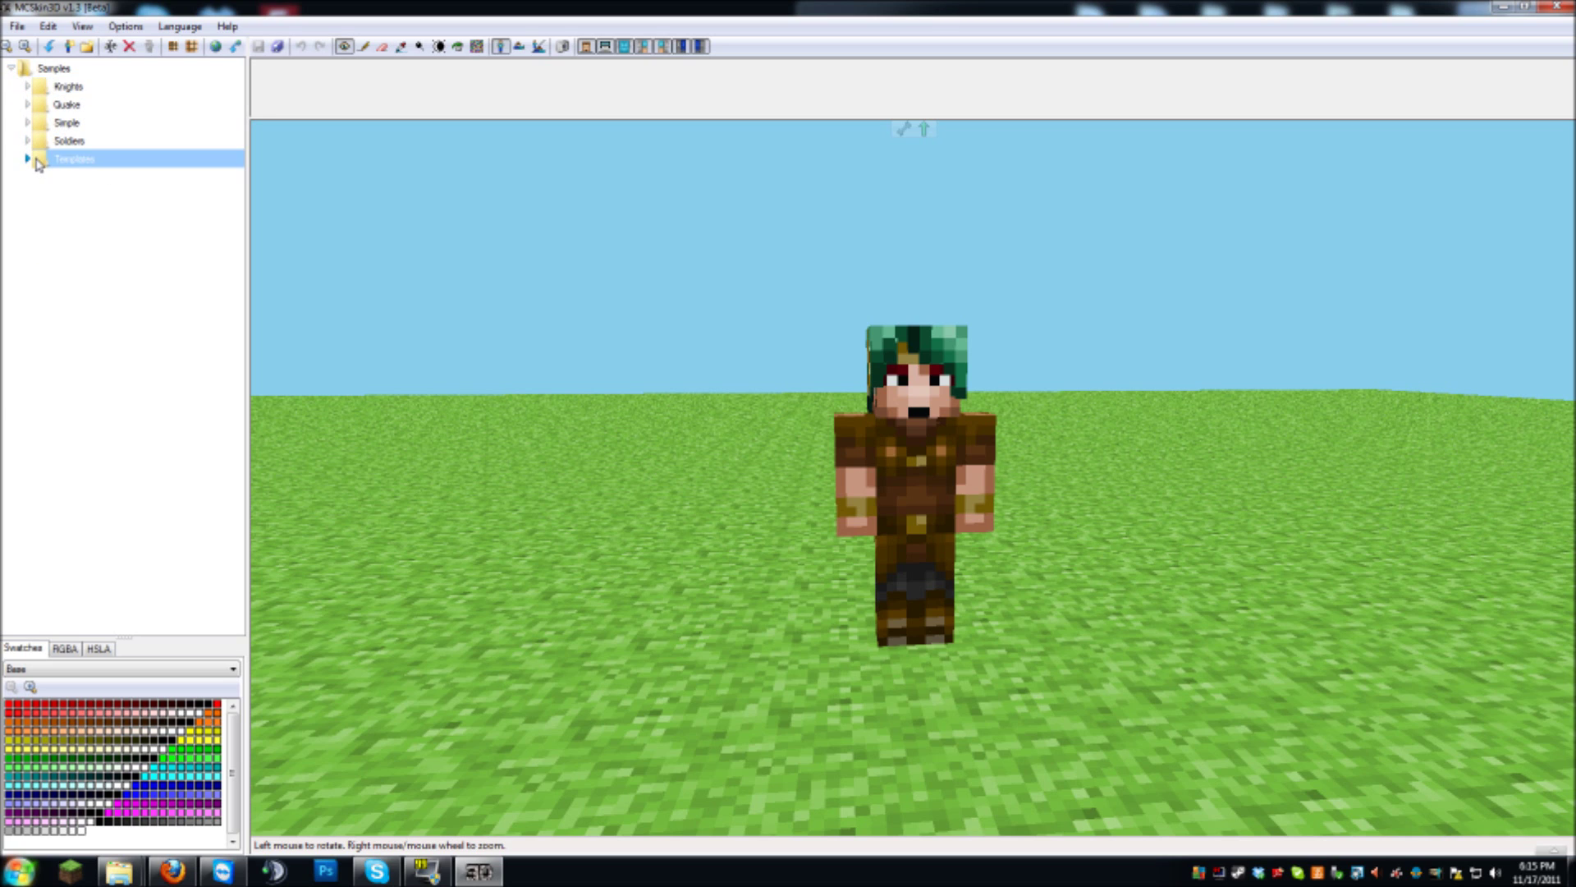
left_click(28, 160)
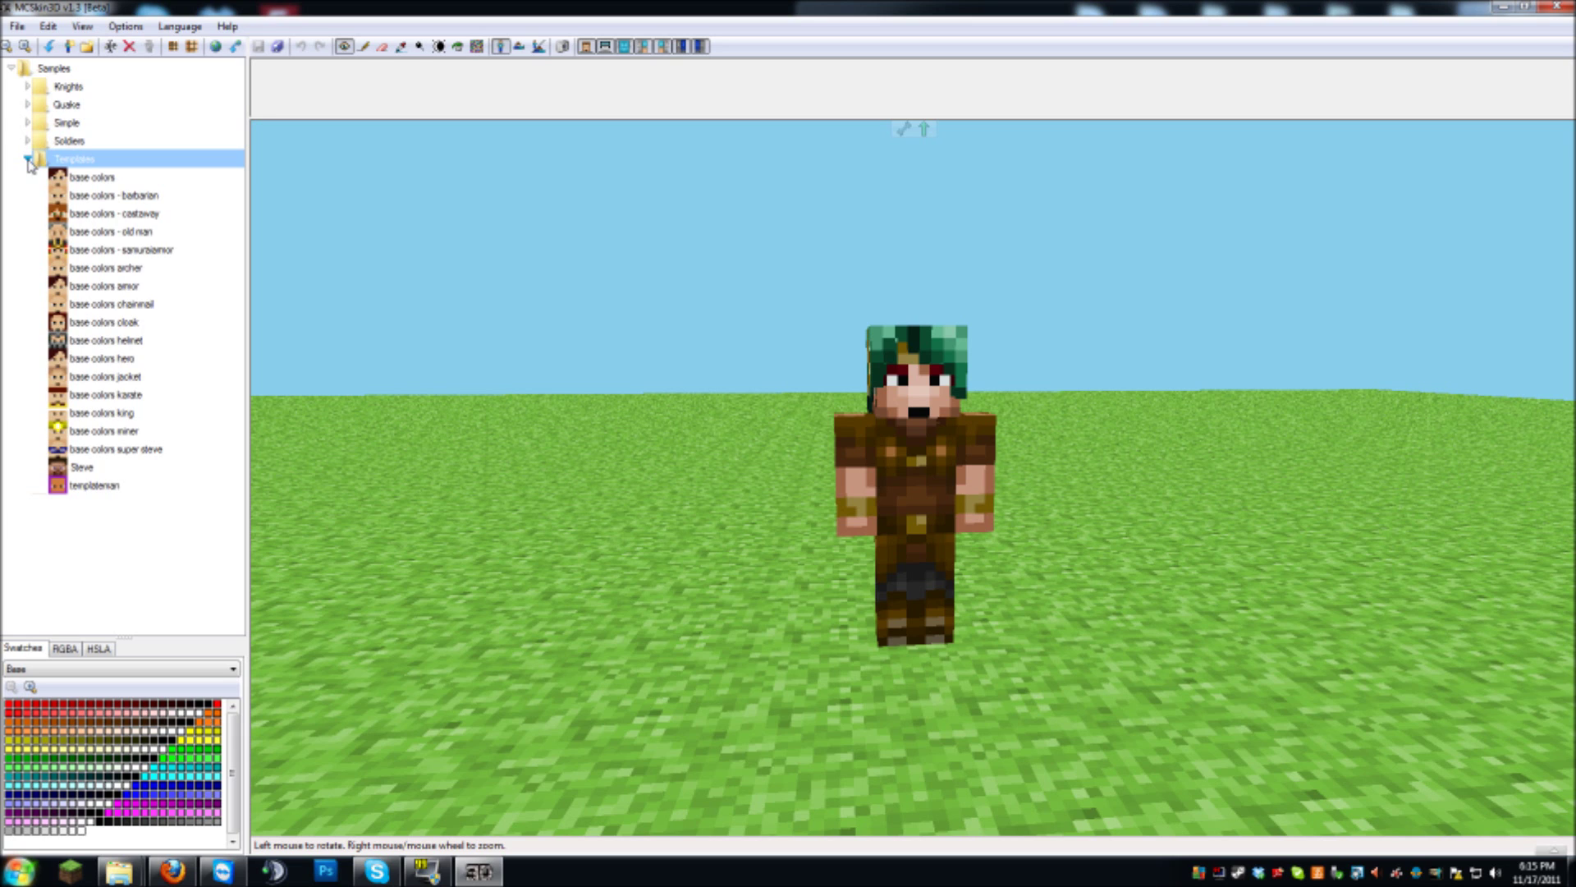
left_click(90, 181)
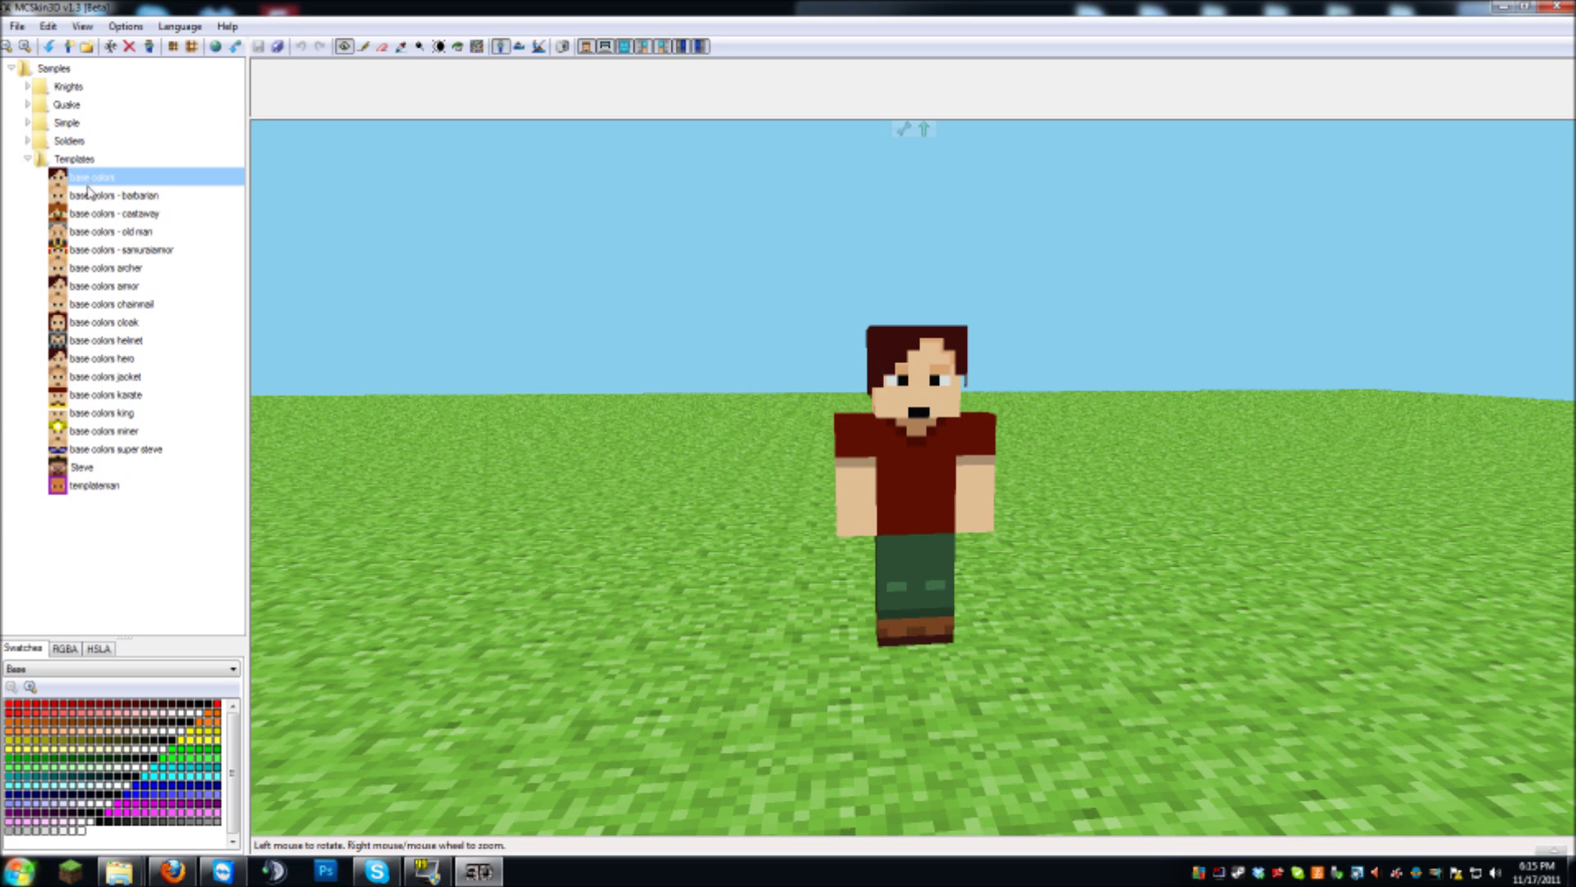
left_click(87, 197)
left_click(89, 215)
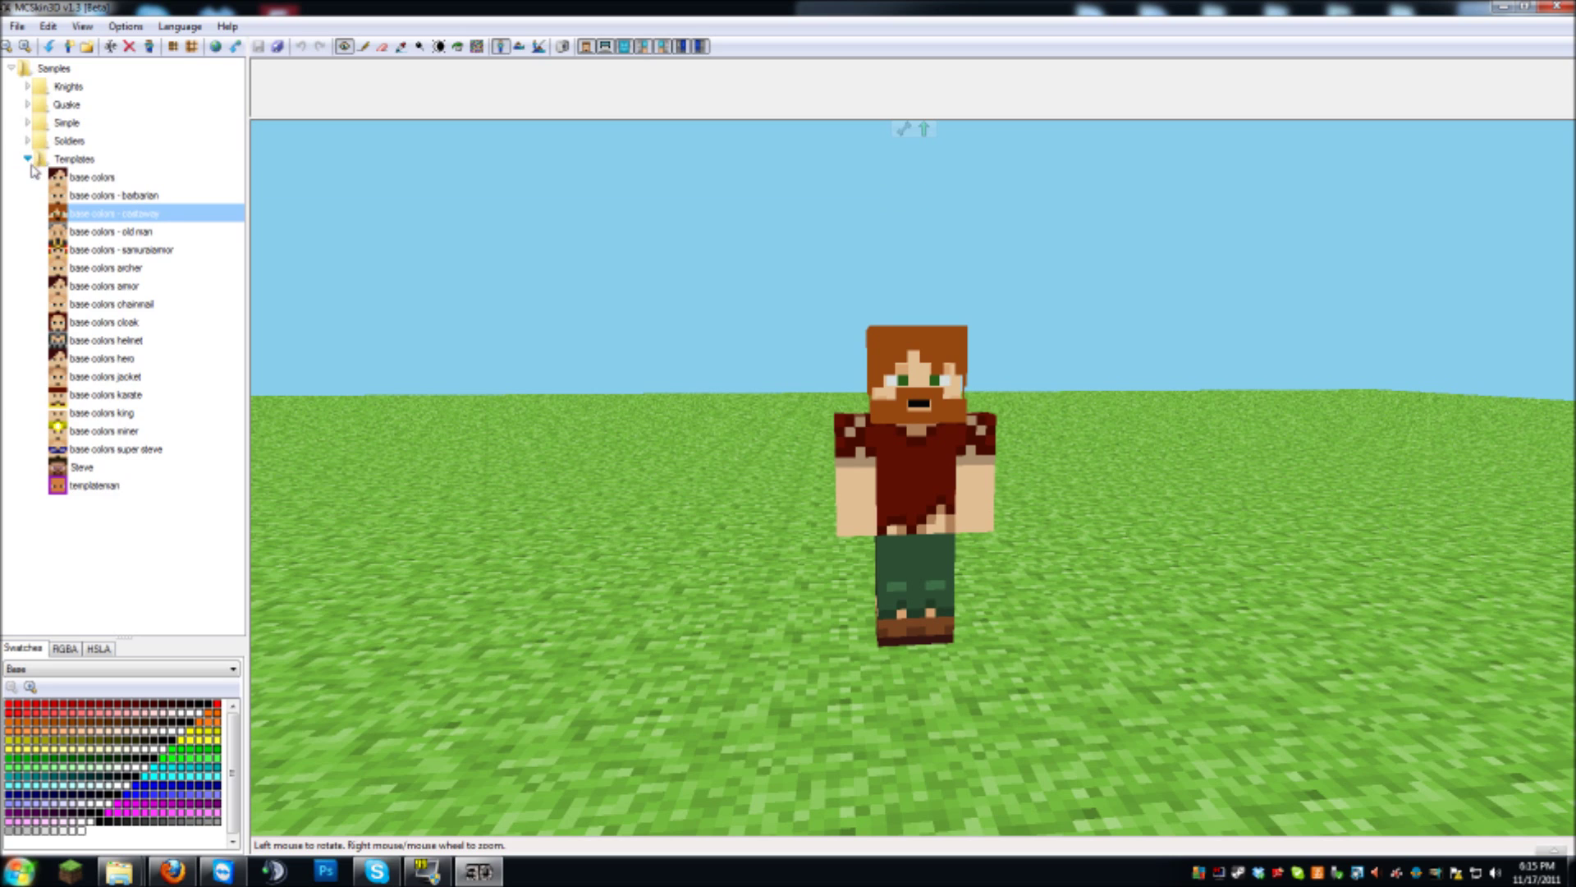
left_click(28, 159)
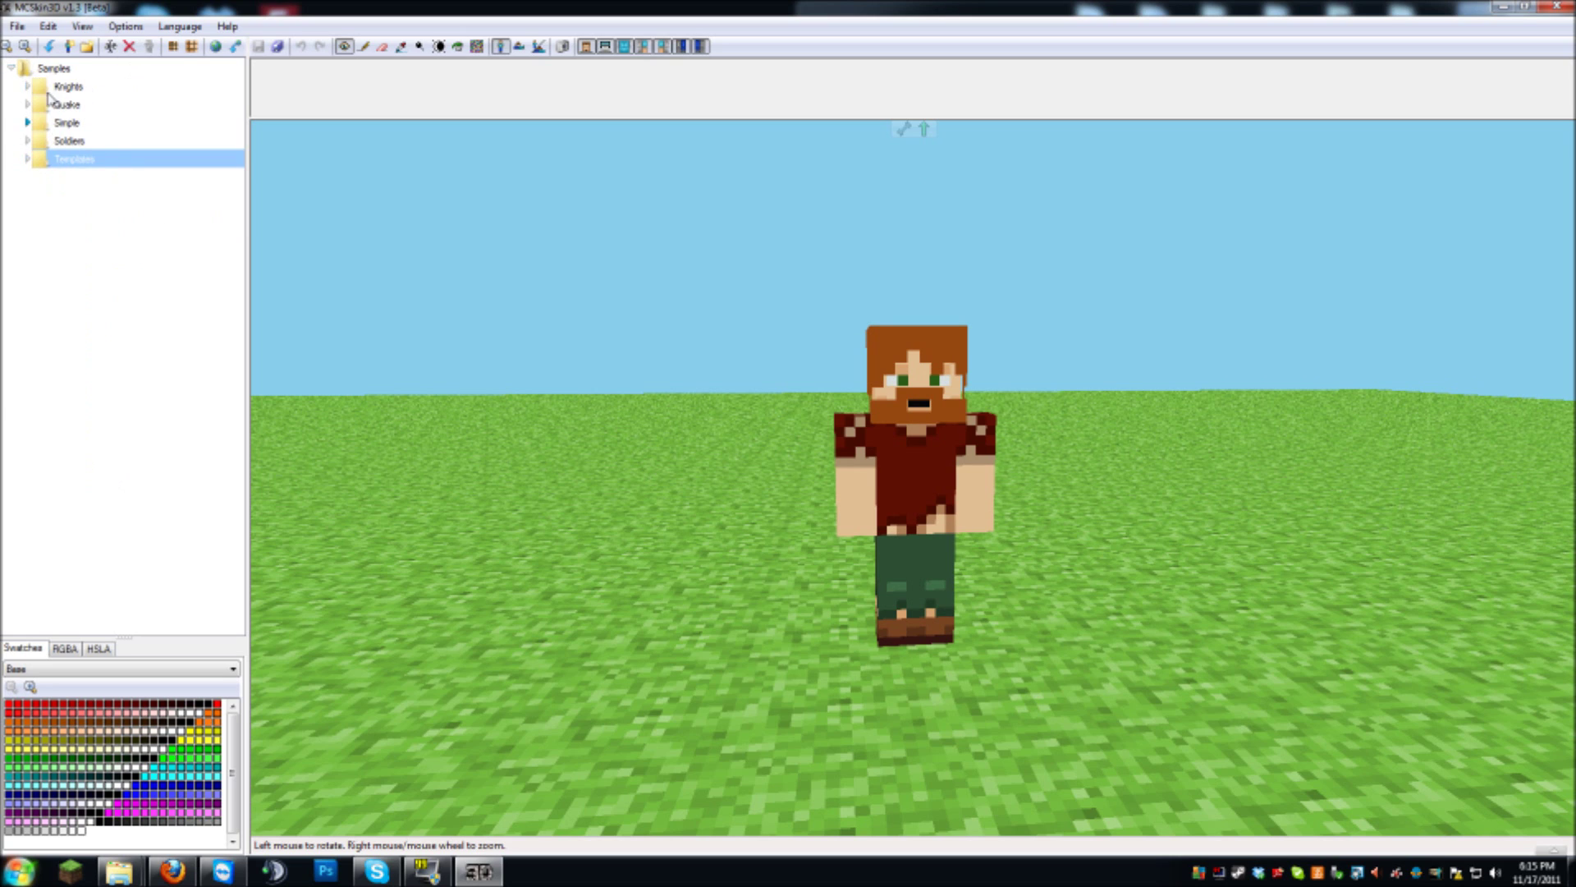
left_click(11, 68)
left_click(11, 68)
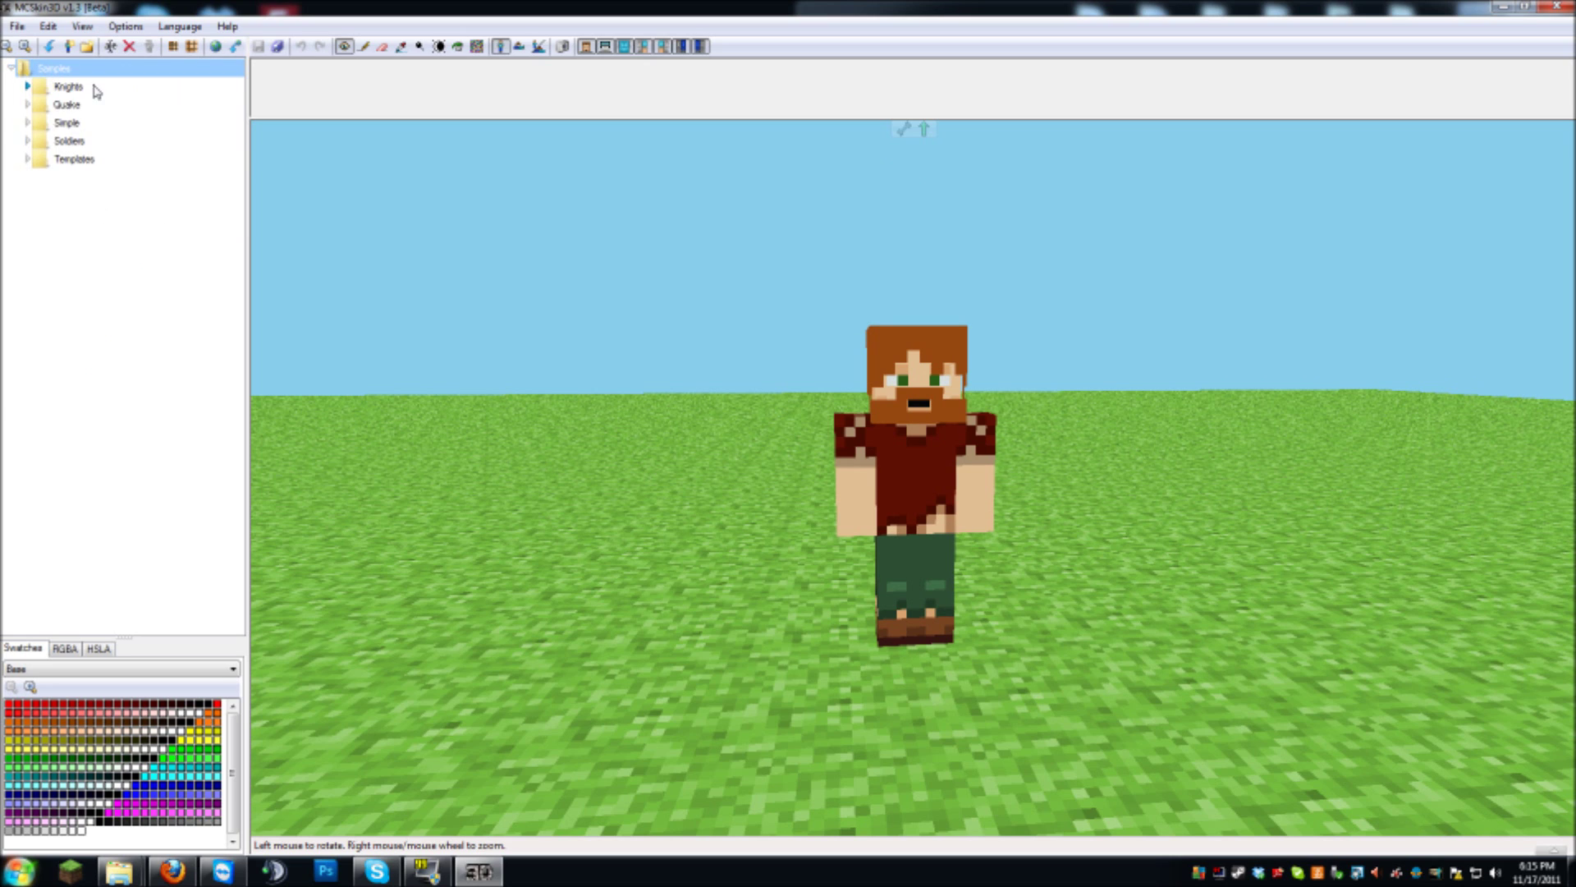
mouse_move(1180, 507)
left_mouse_down()
mouse_move(1024, 545)
mouse_move(658, 334)
mouse_move(1028, 423)
mouse_move(1410, 461)
mouse_move(1042, 443)
mouse_move(1214, 426)
mouse_move(946, 395)
mouse_move(1406, 513)
mouse_move(1055, 386)
mouse_move(985, 452)
mouse_move(932, 320)
mouse_move(1081, 296)
mouse_move(1083, 264)
mouse_move(897, 246)
mouse_move(1096, 485)
mouse_move(1445, 443)
mouse_move(1189, 485)
left_mouse_up()
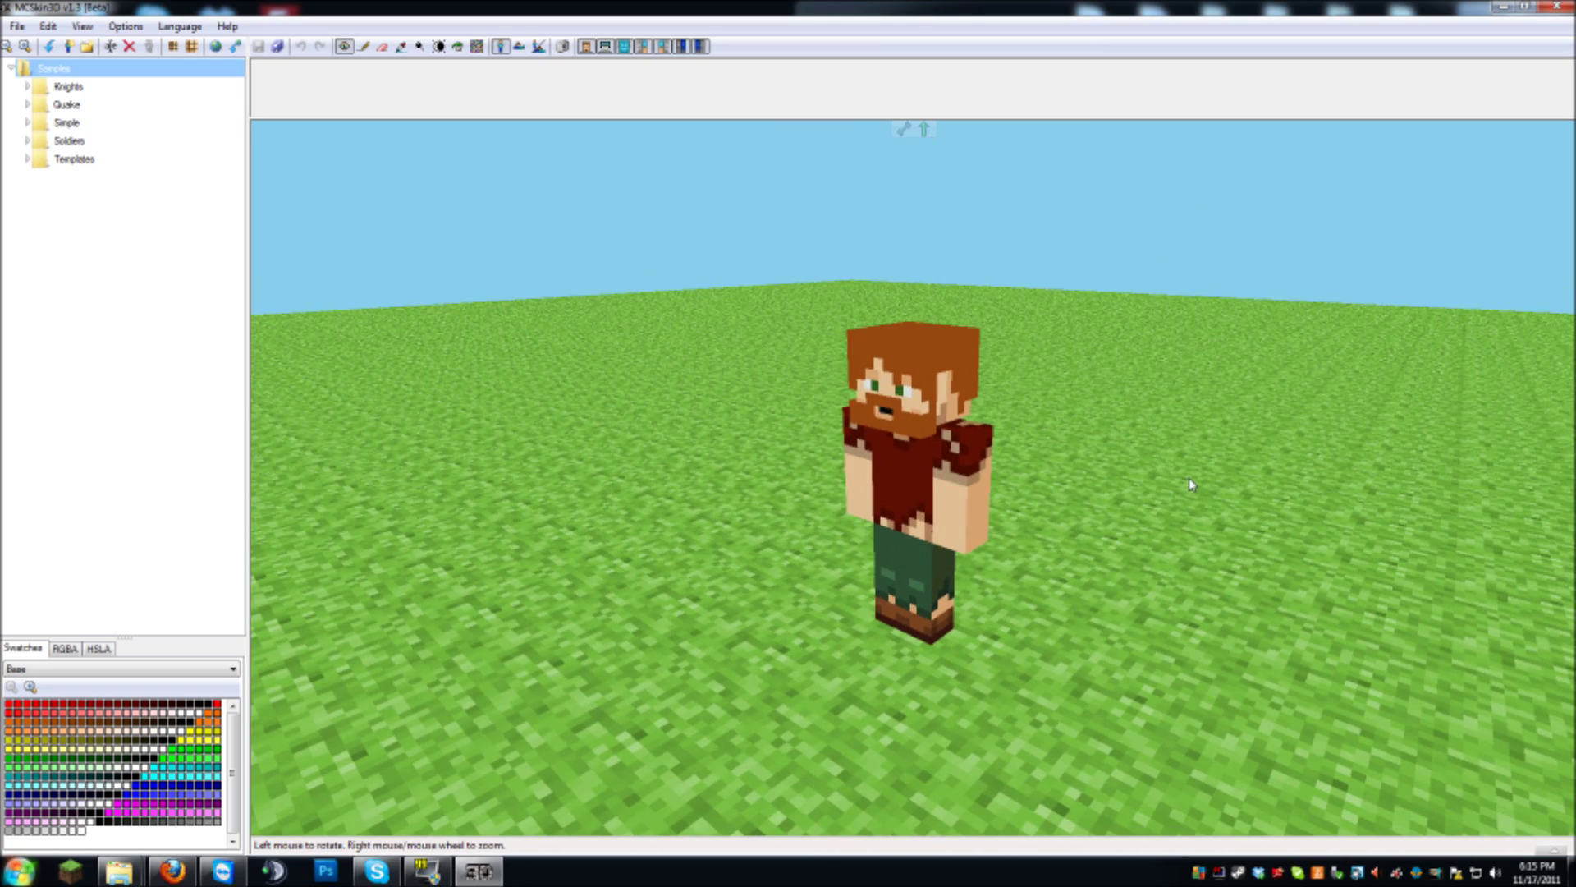
Expand Quake and Knights and load the 'female warrior' skin
left_click(27, 104)
left_click(27, 86)
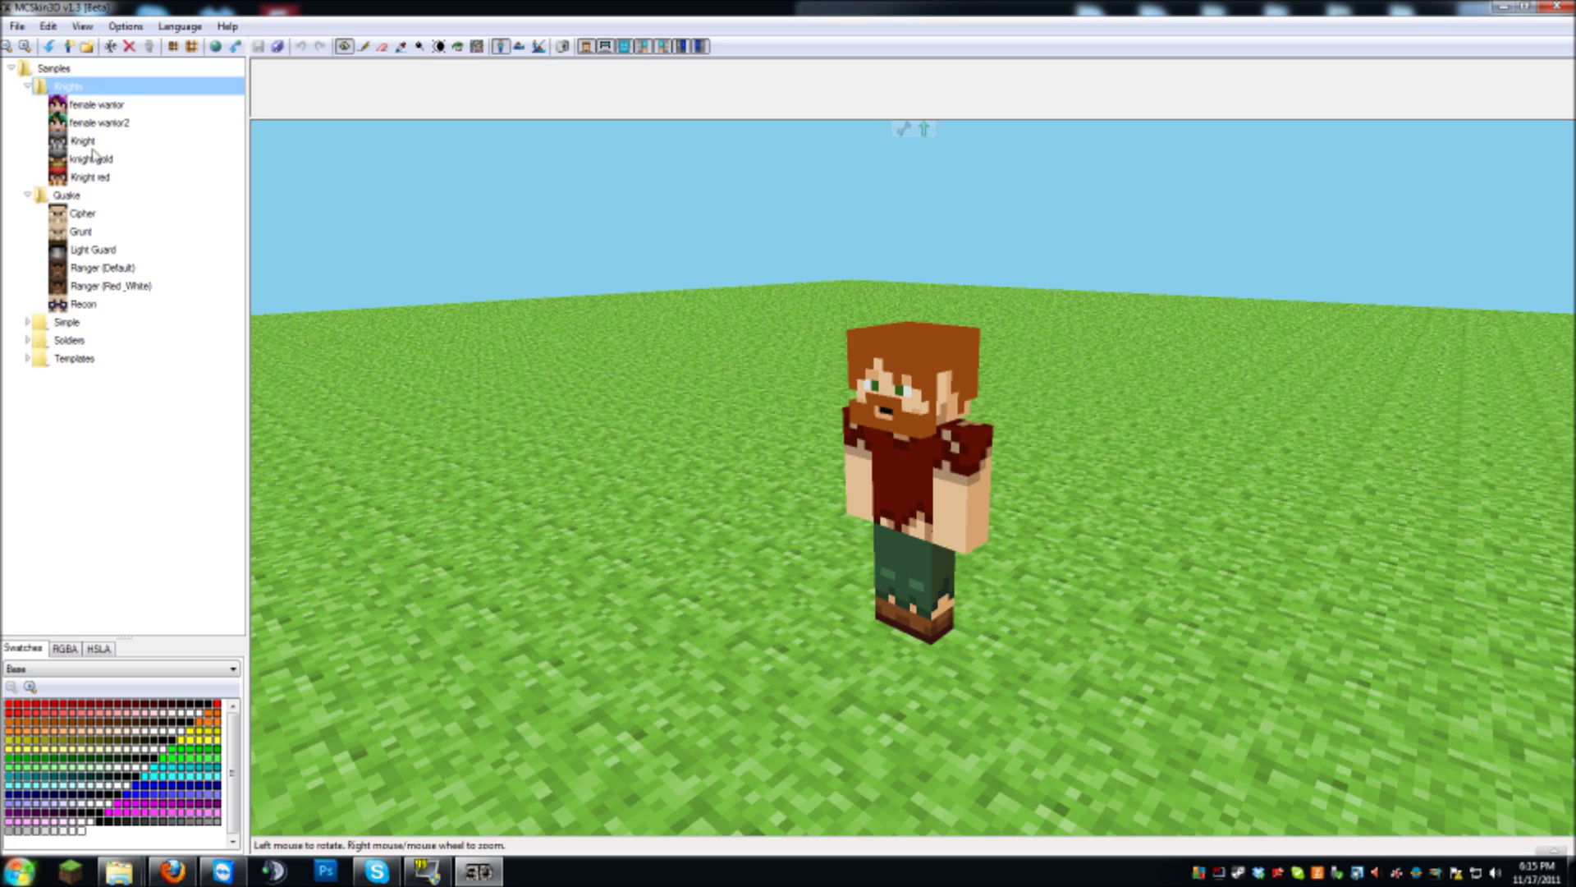
left_click(90, 107)
left_click_drag(86, 150, 70, 91)
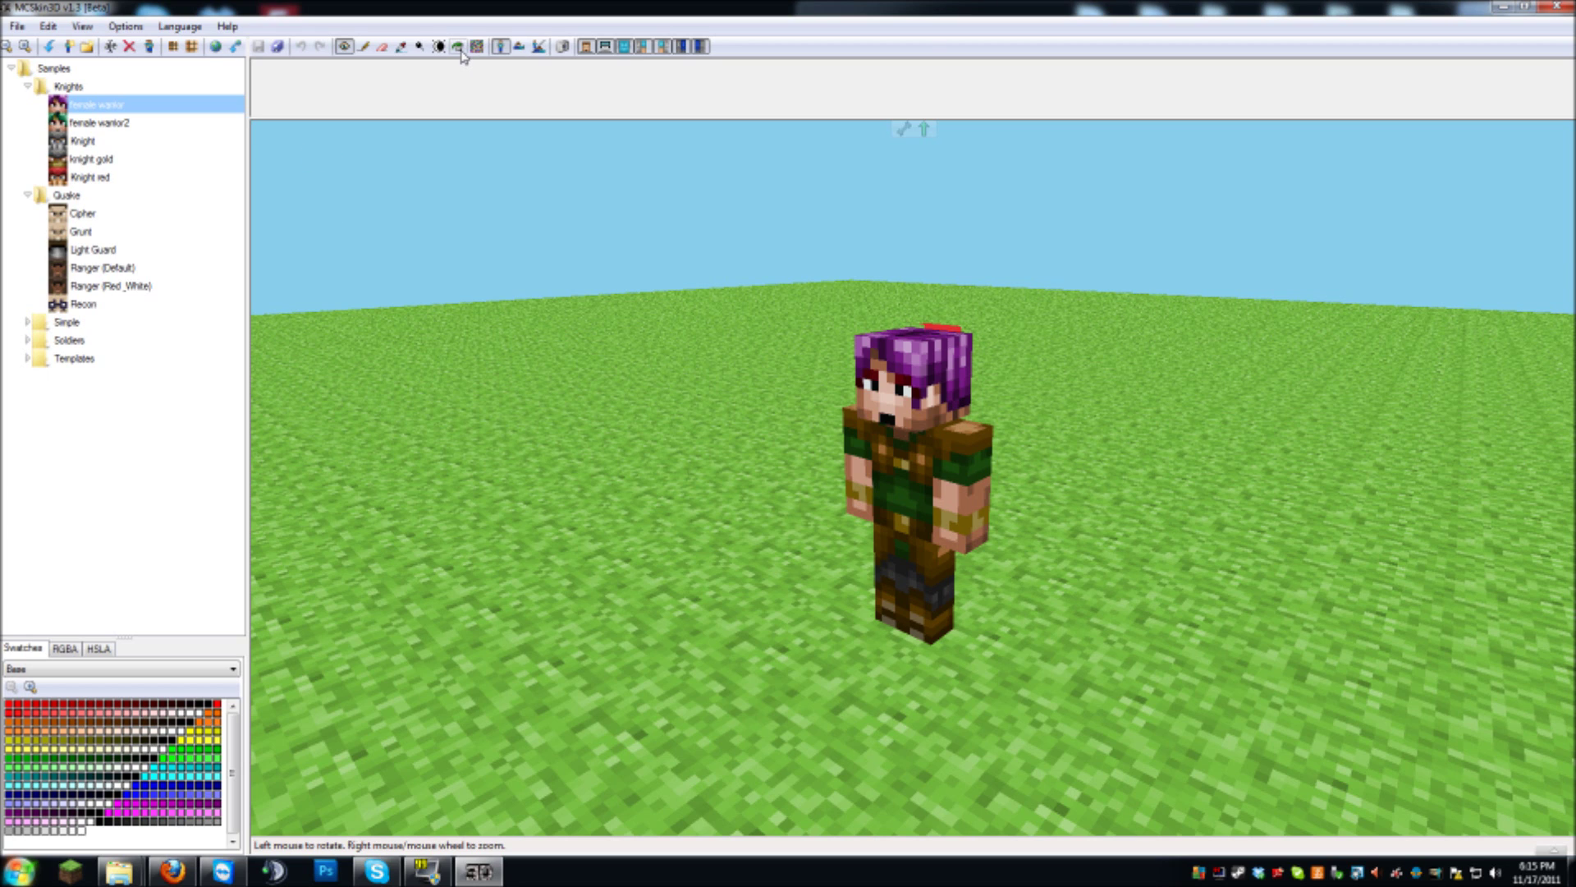
Try the Pencil and Fill tools, return to the camera, and collapse then restore the tool options
left_click(366, 47)
left_click(457, 47)
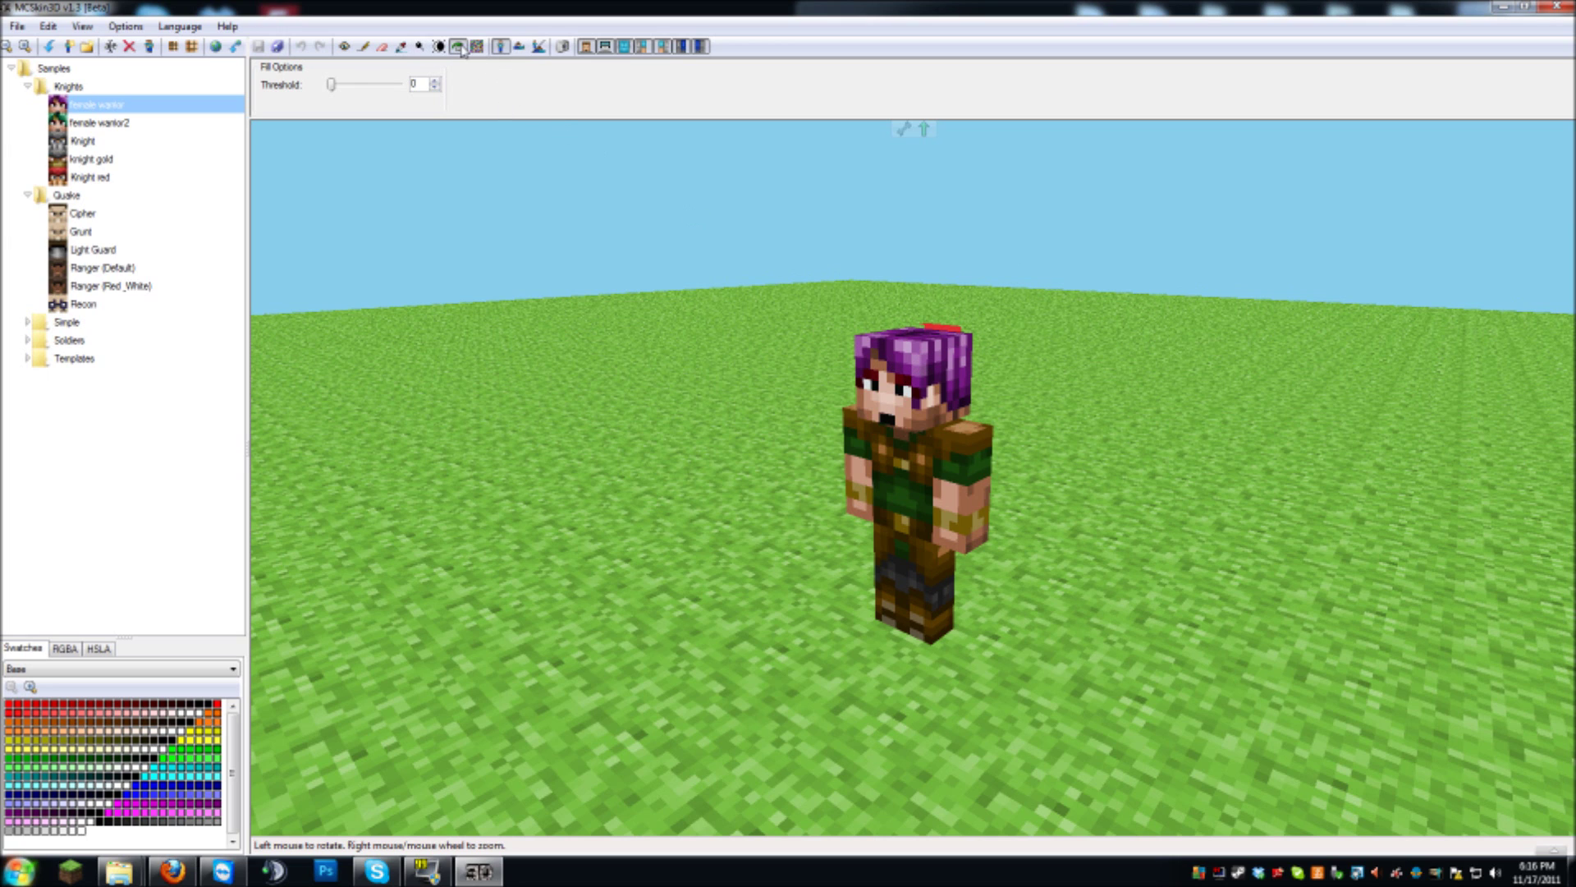
left_click(344, 48)
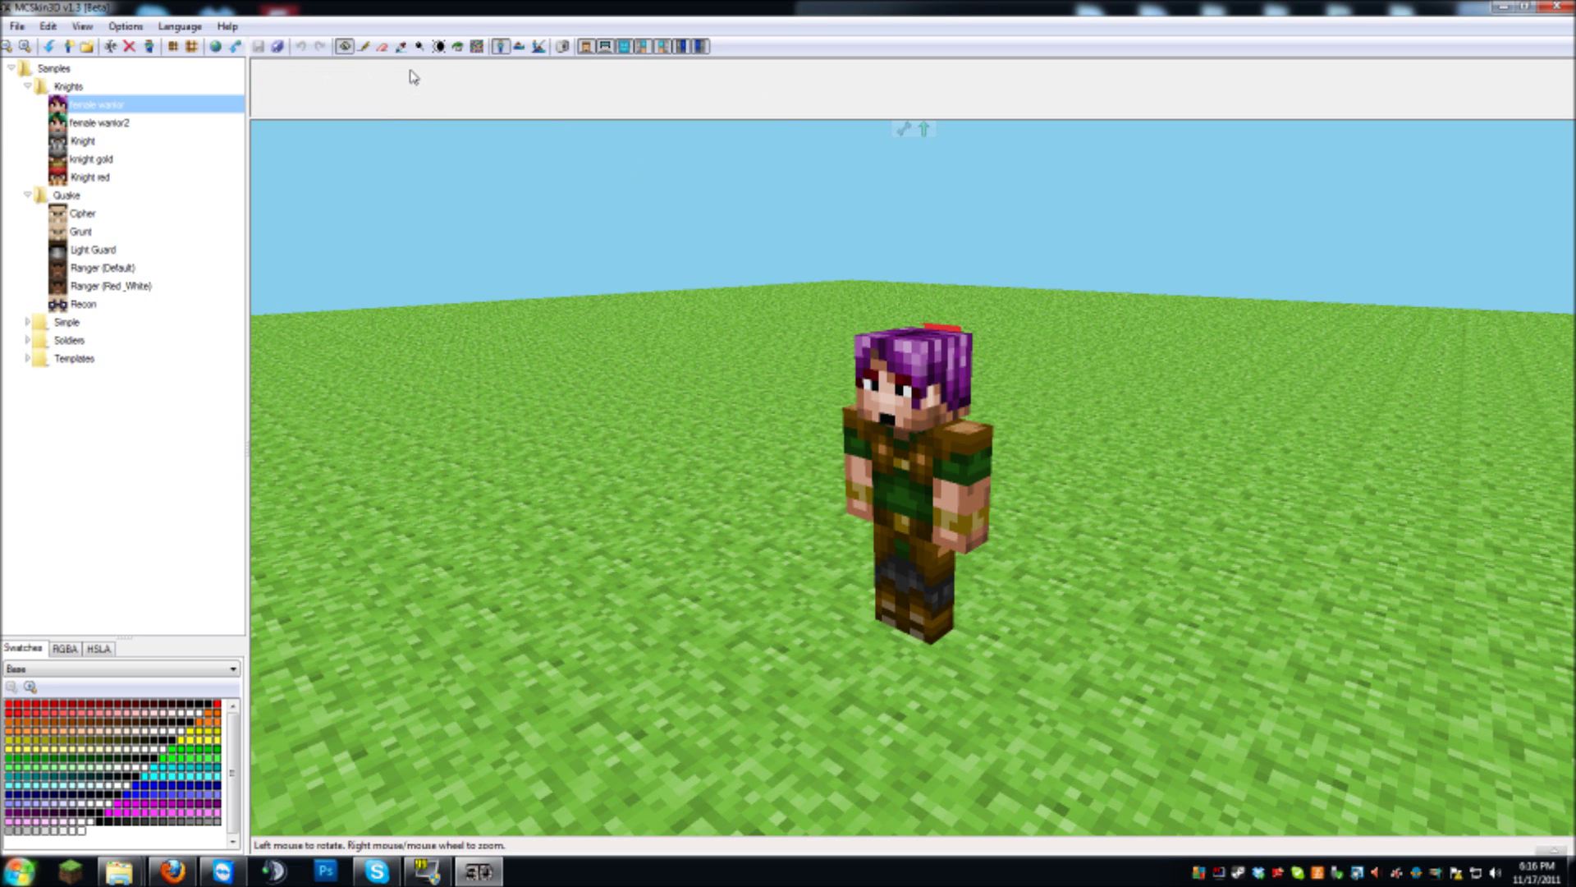
left_click_drag(910, 135, 921, 140)
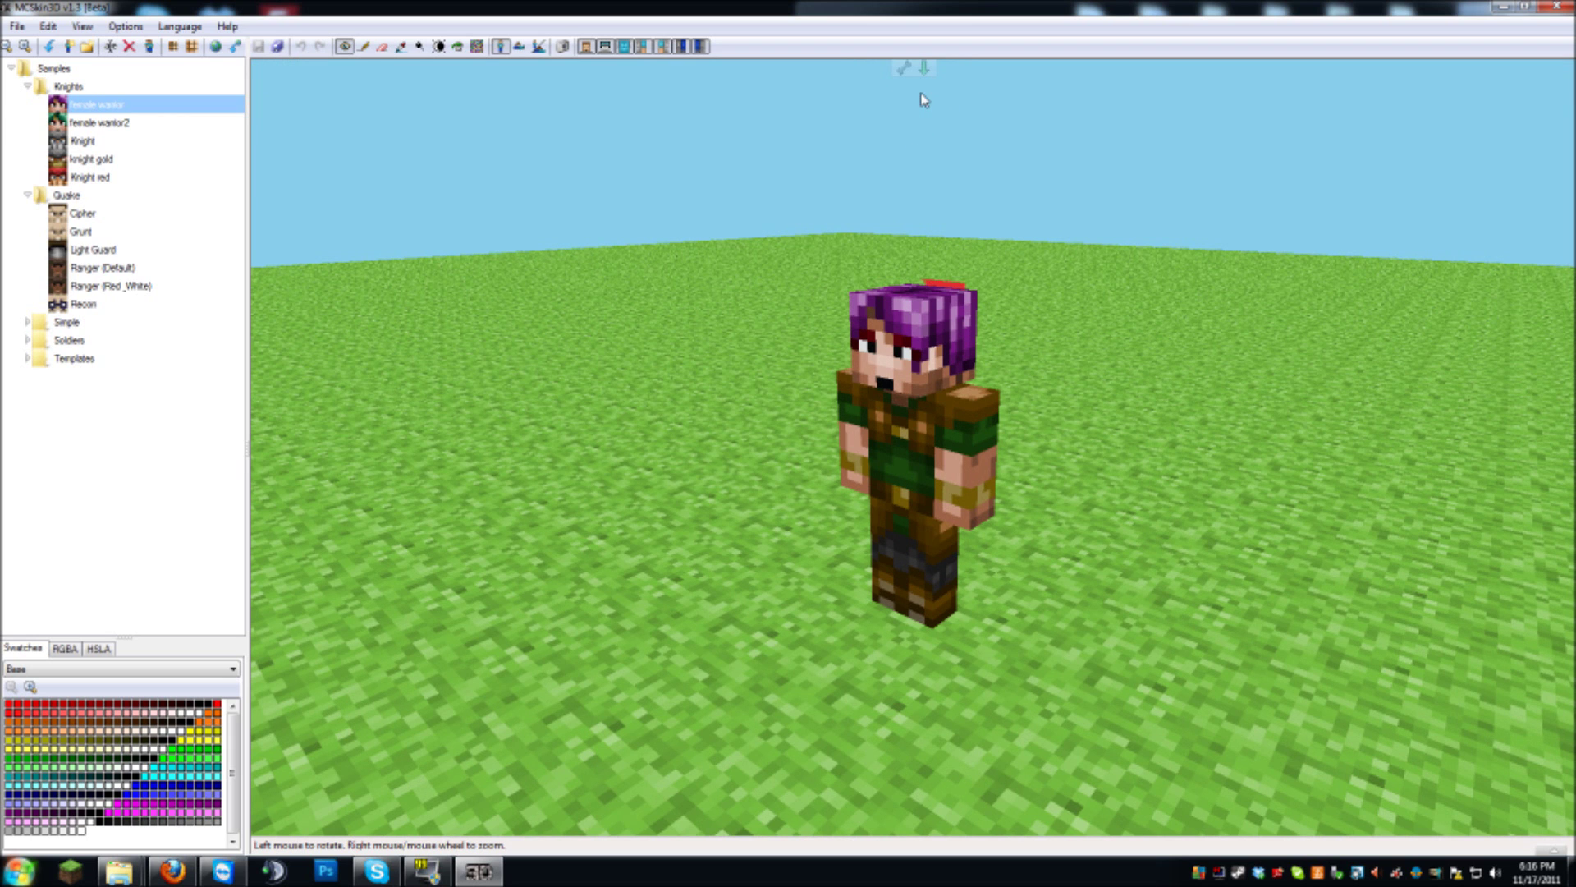
left_click(923, 67)
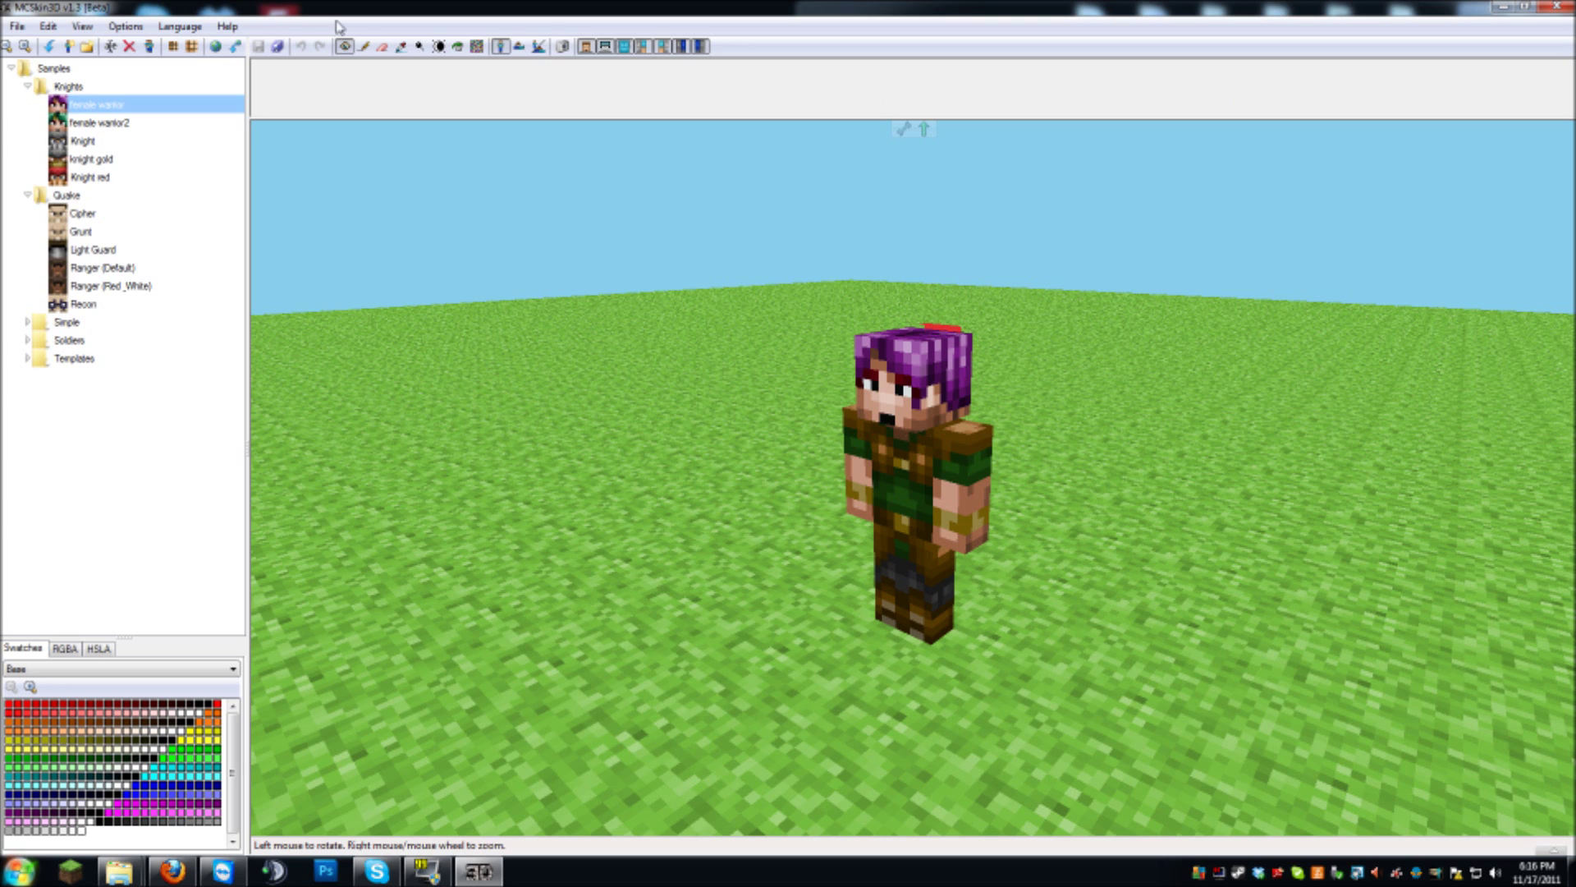
Test a small Circle pencil stroke on the head, undo it, then choose Dodge/Burn at exposure 70
left_click(363, 47)
left_click(382, 47)
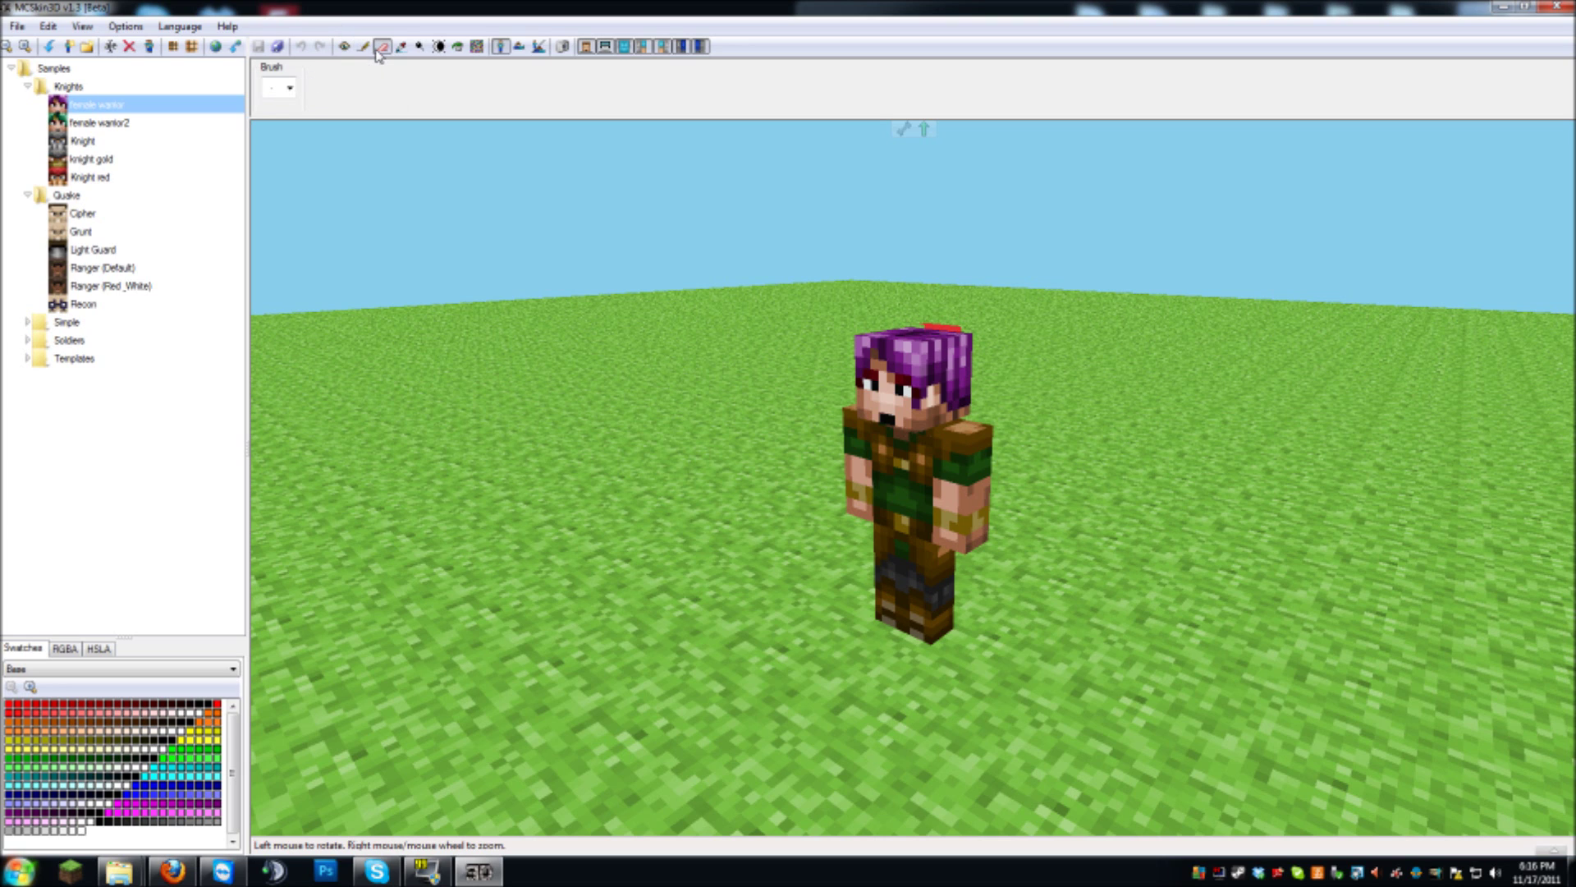
left_click(364, 47)
left_click(290, 88)
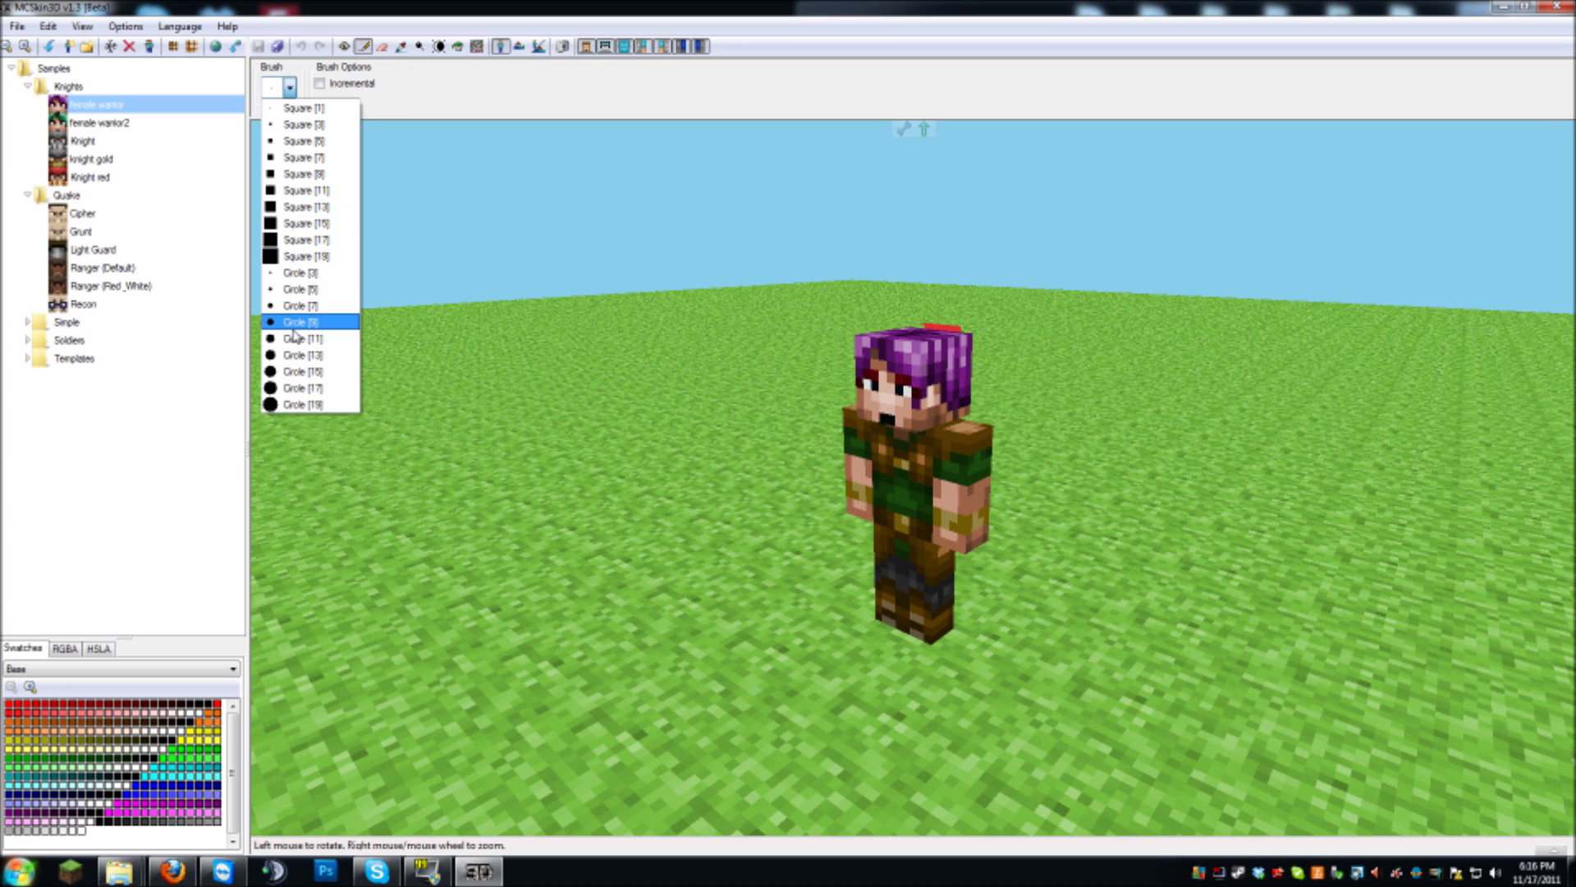
left_click(308, 305)
left_click_drag(877, 486, 896, 526)
key("ctrl+z")
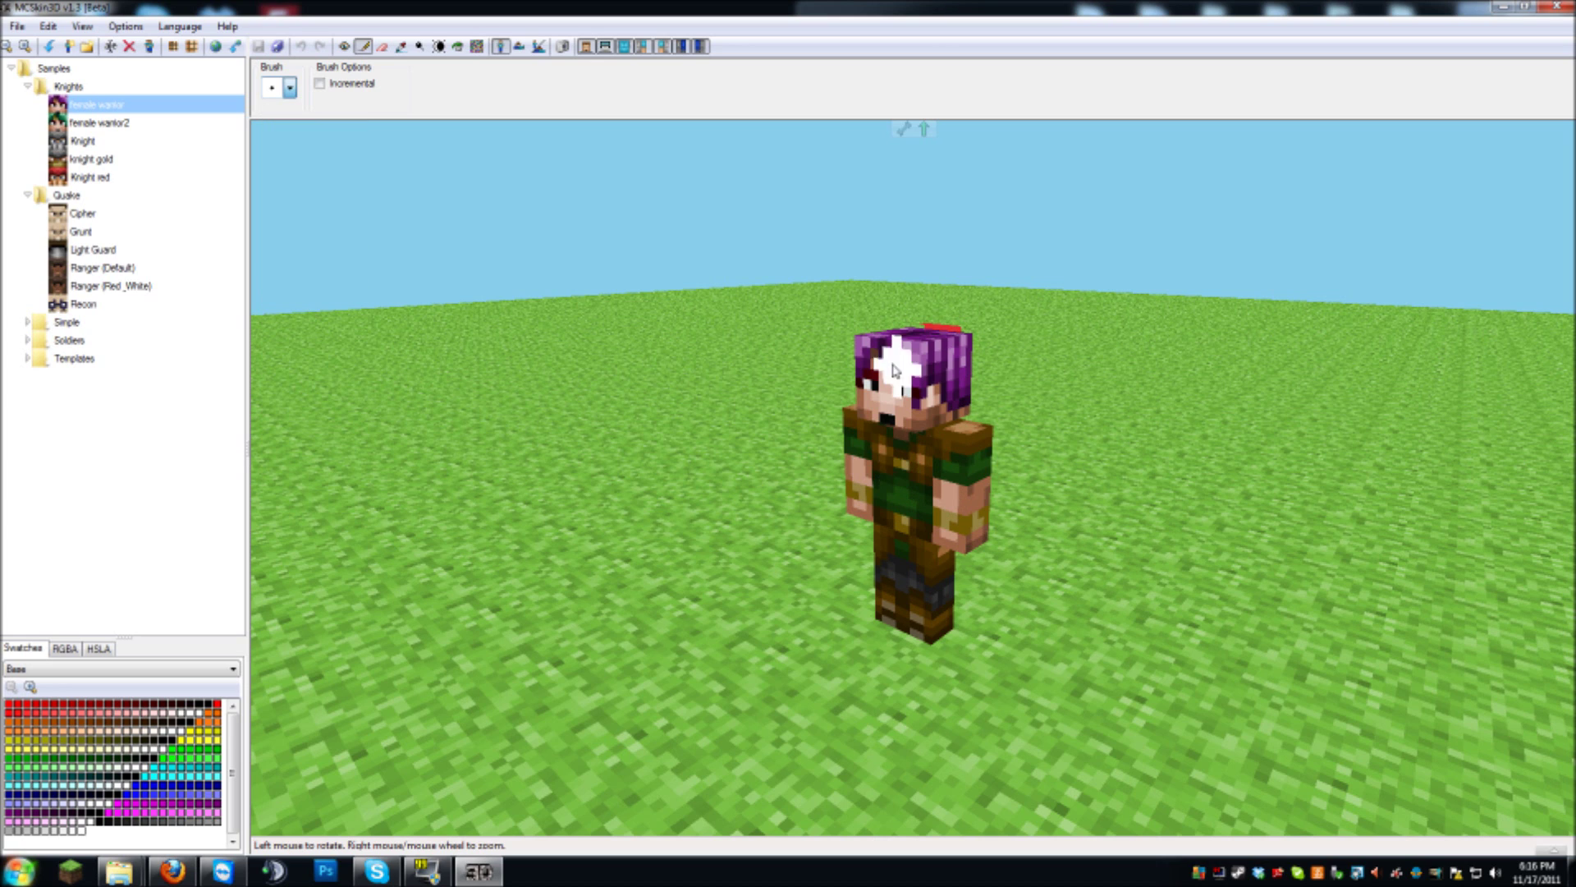
left_click(381, 46)
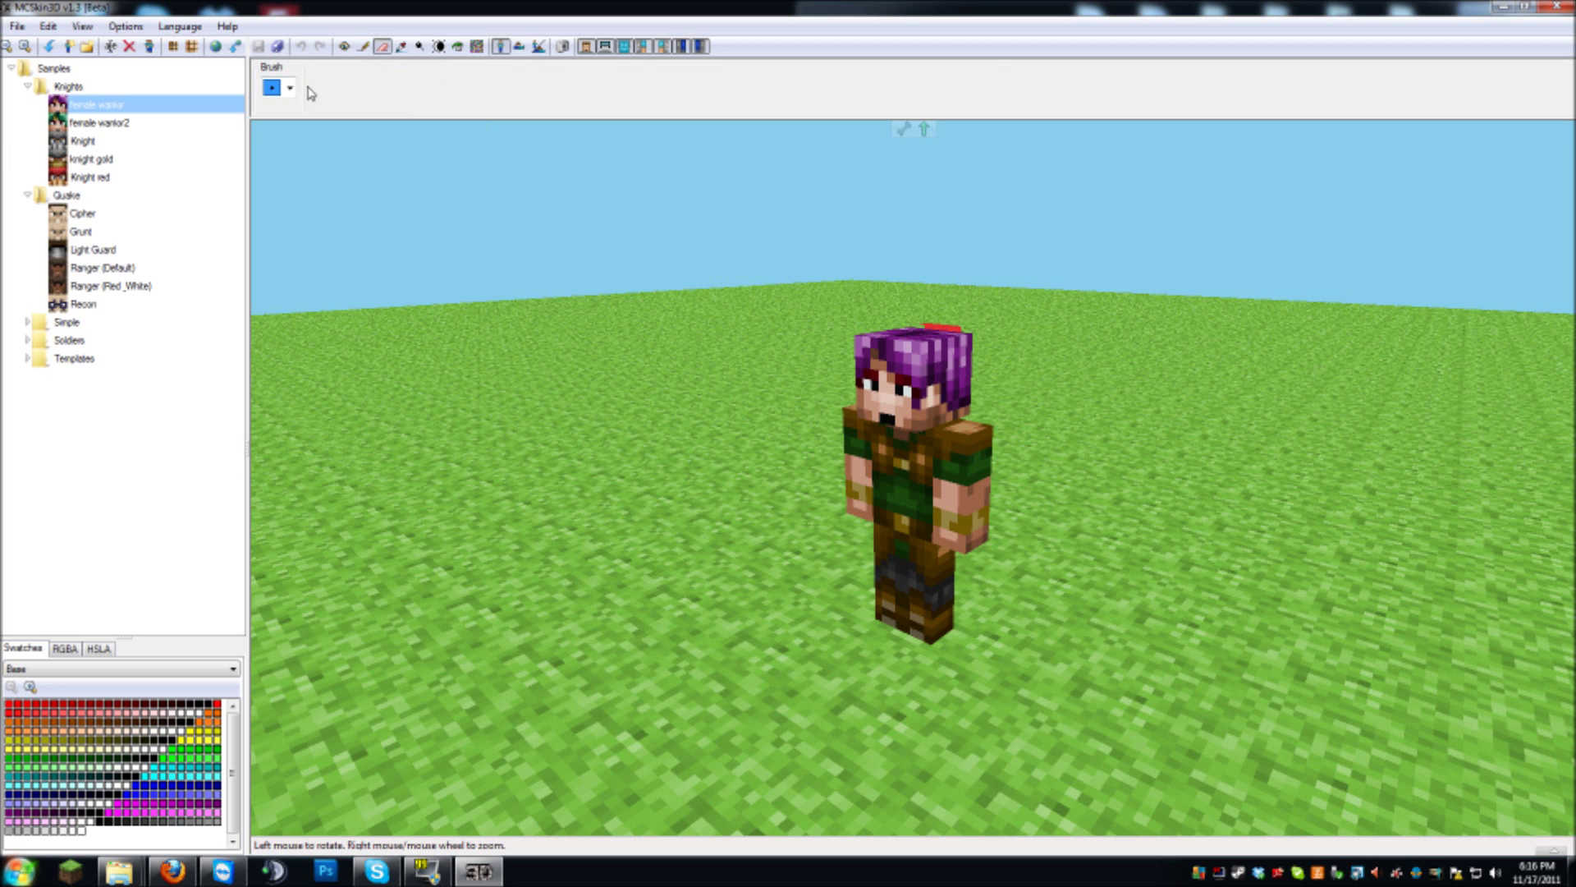
left_click(419, 47)
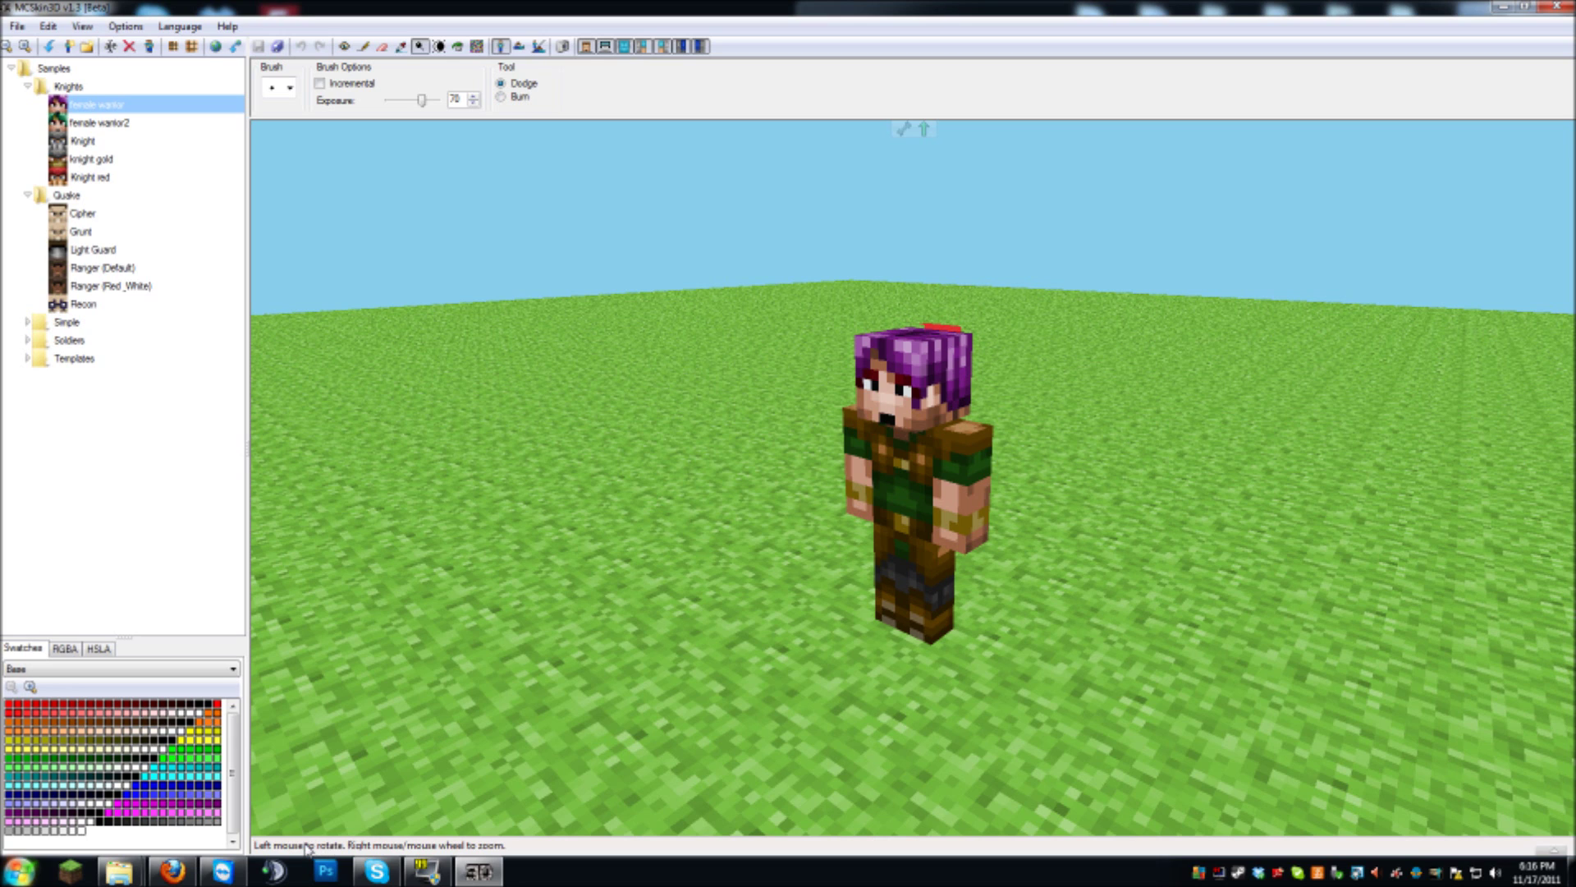
Toggle Lighten/Darken and back to Dodge/Burn, then switch to the split 2D/3D view
left_click(438, 47)
left_click(420, 47)
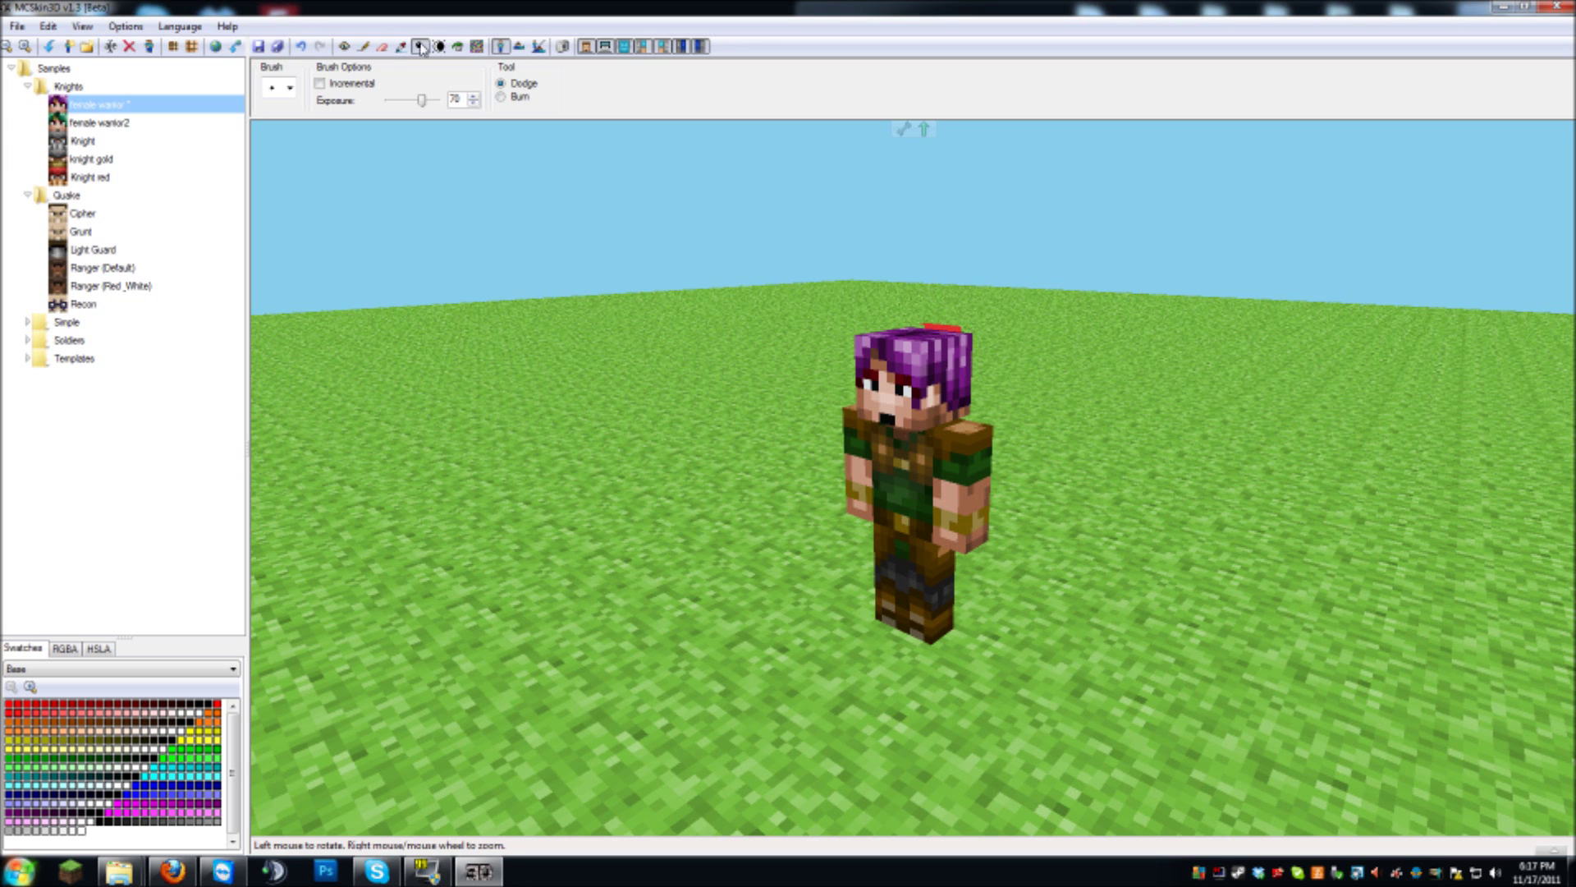
left_click(539, 48)
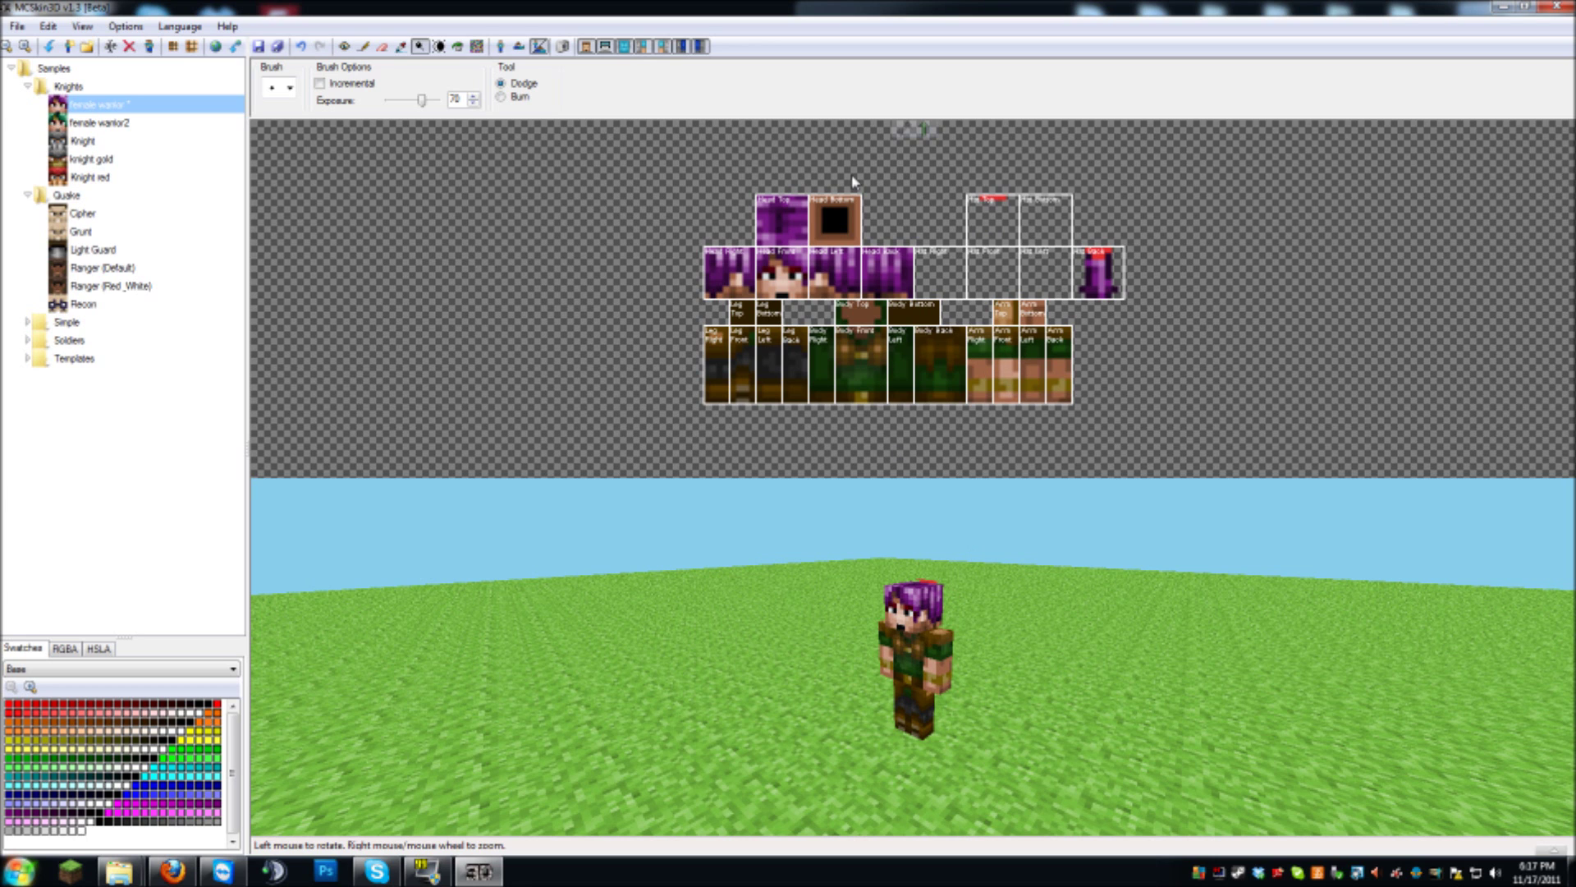
Cycle through the 2D-only, 3D-only and split views, then open the Language menu
left_click(518, 46)
left_click(501, 47)
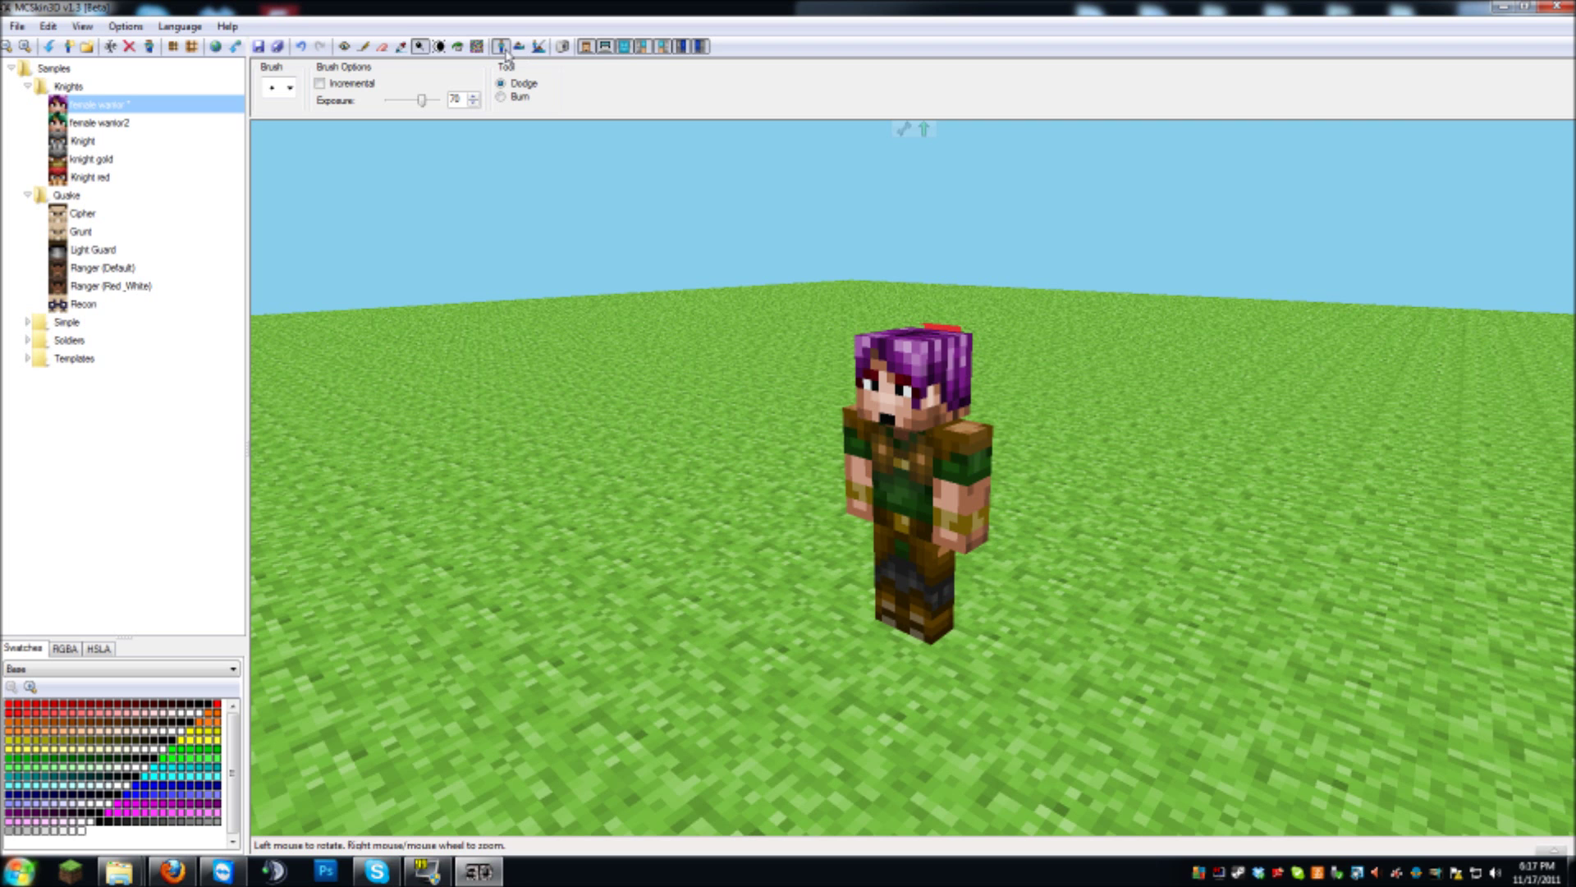
left_click(519, 47)
left_click(540, 47)
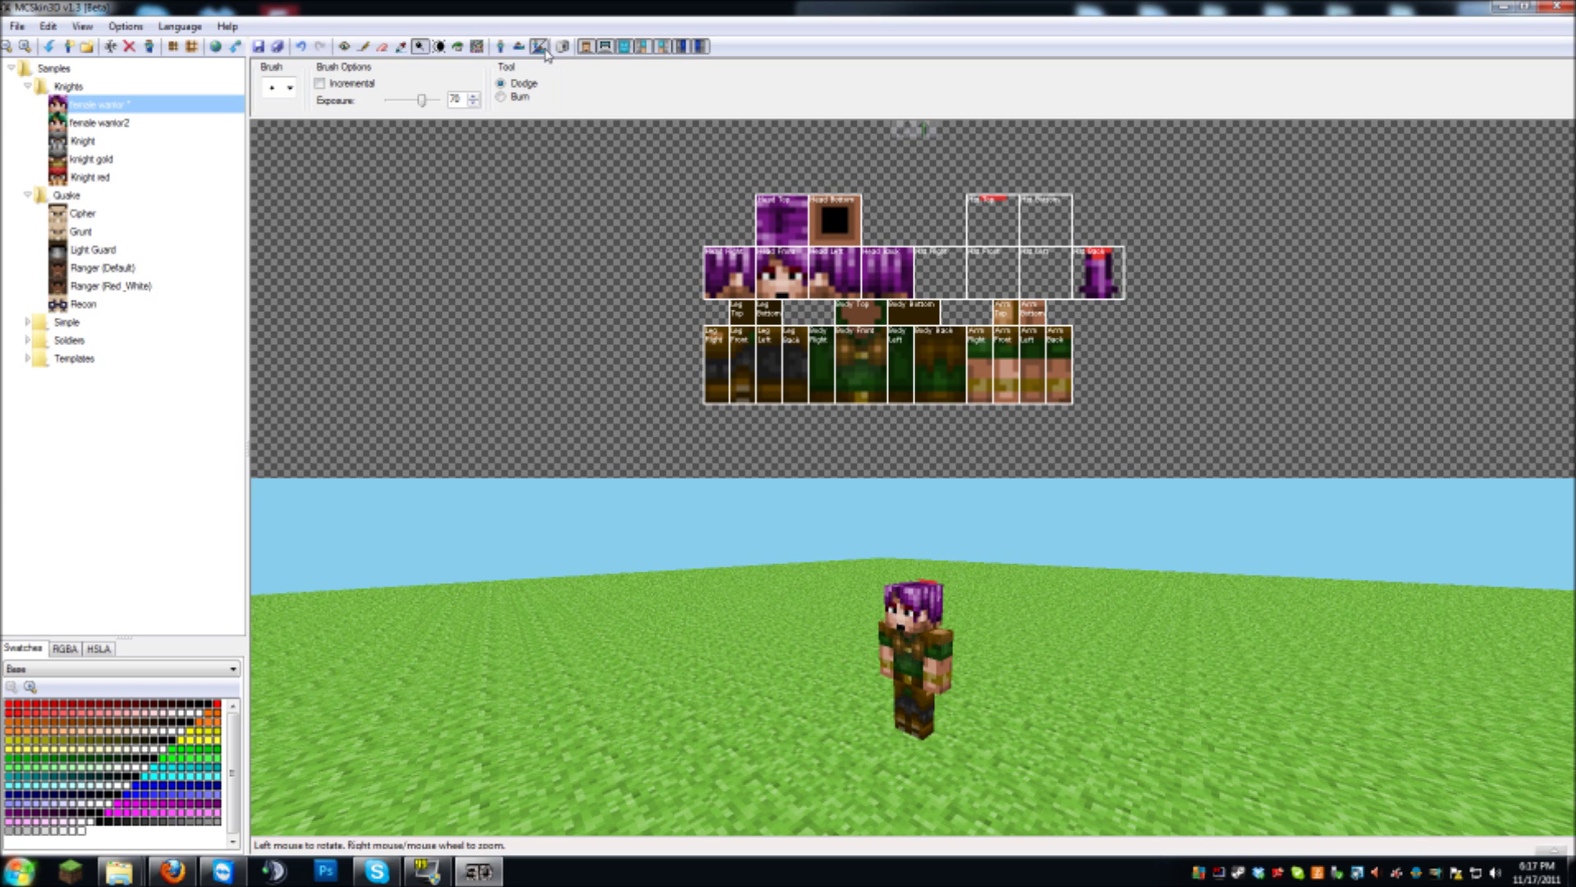
left_click(180, 27)
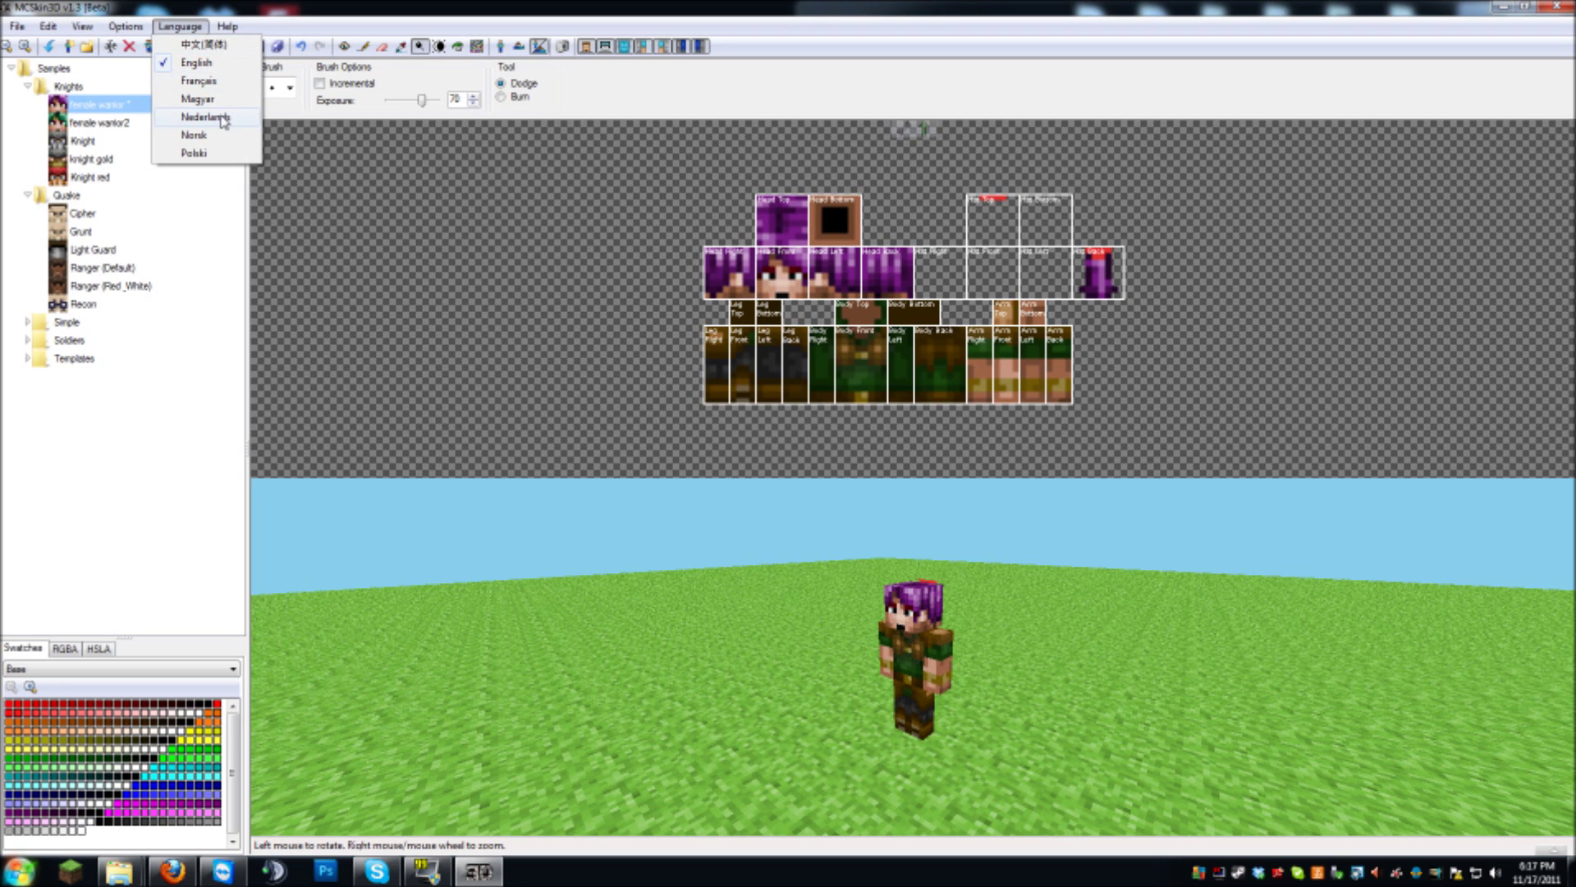
Switch the interface to Français, glance at Options, then switch back to English
left_click(221, 80)
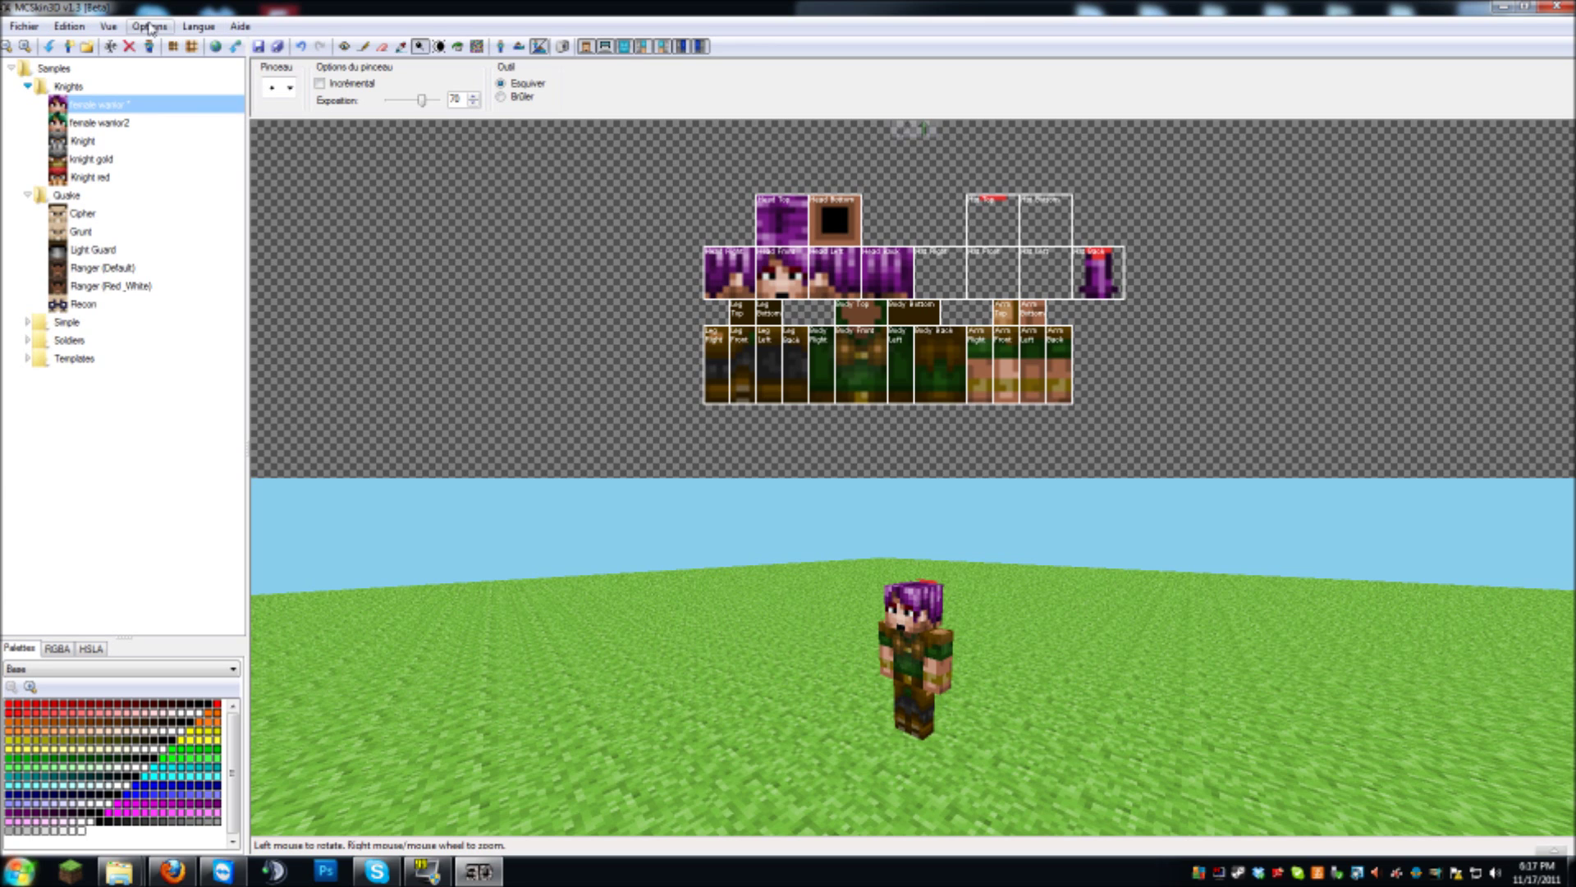
left_click(149, 27)
left_click(141, 30)
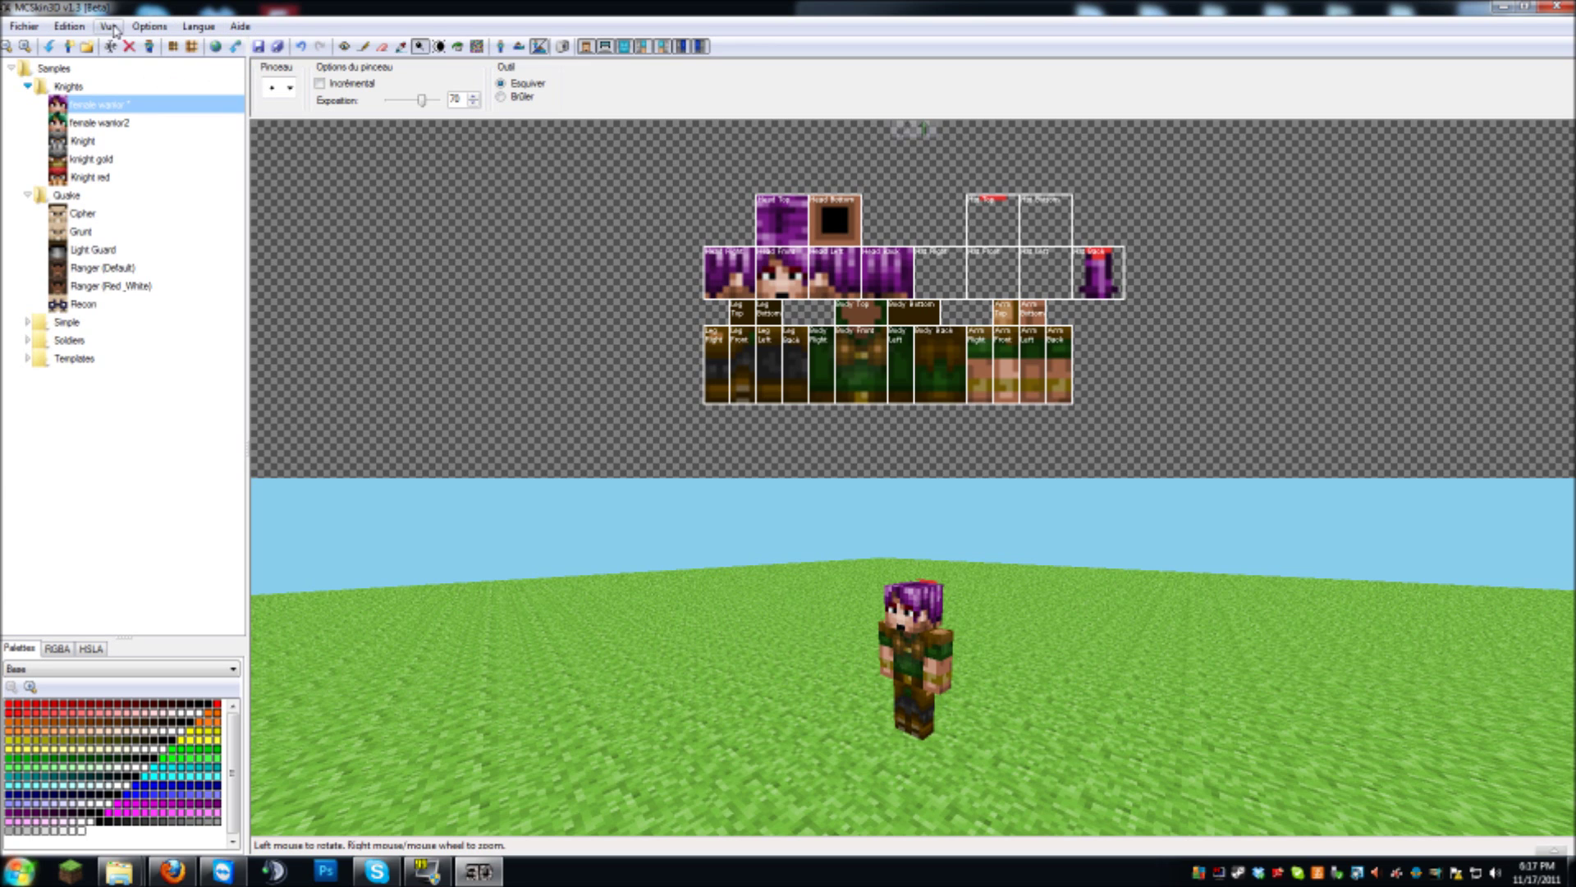
left_click(199, 27)
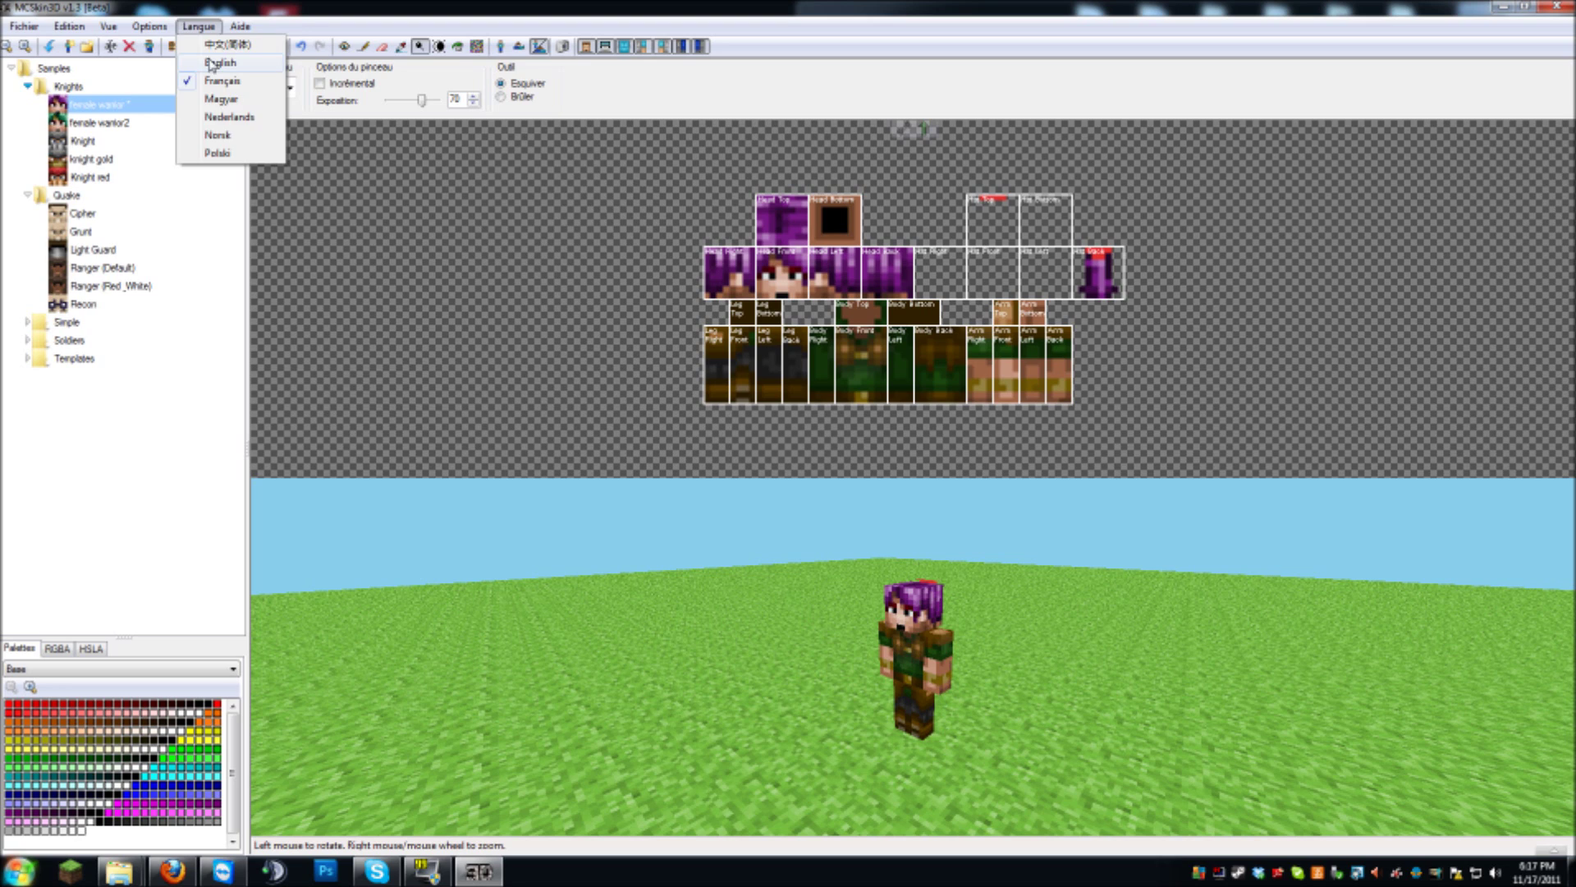
left_click(212, 61)
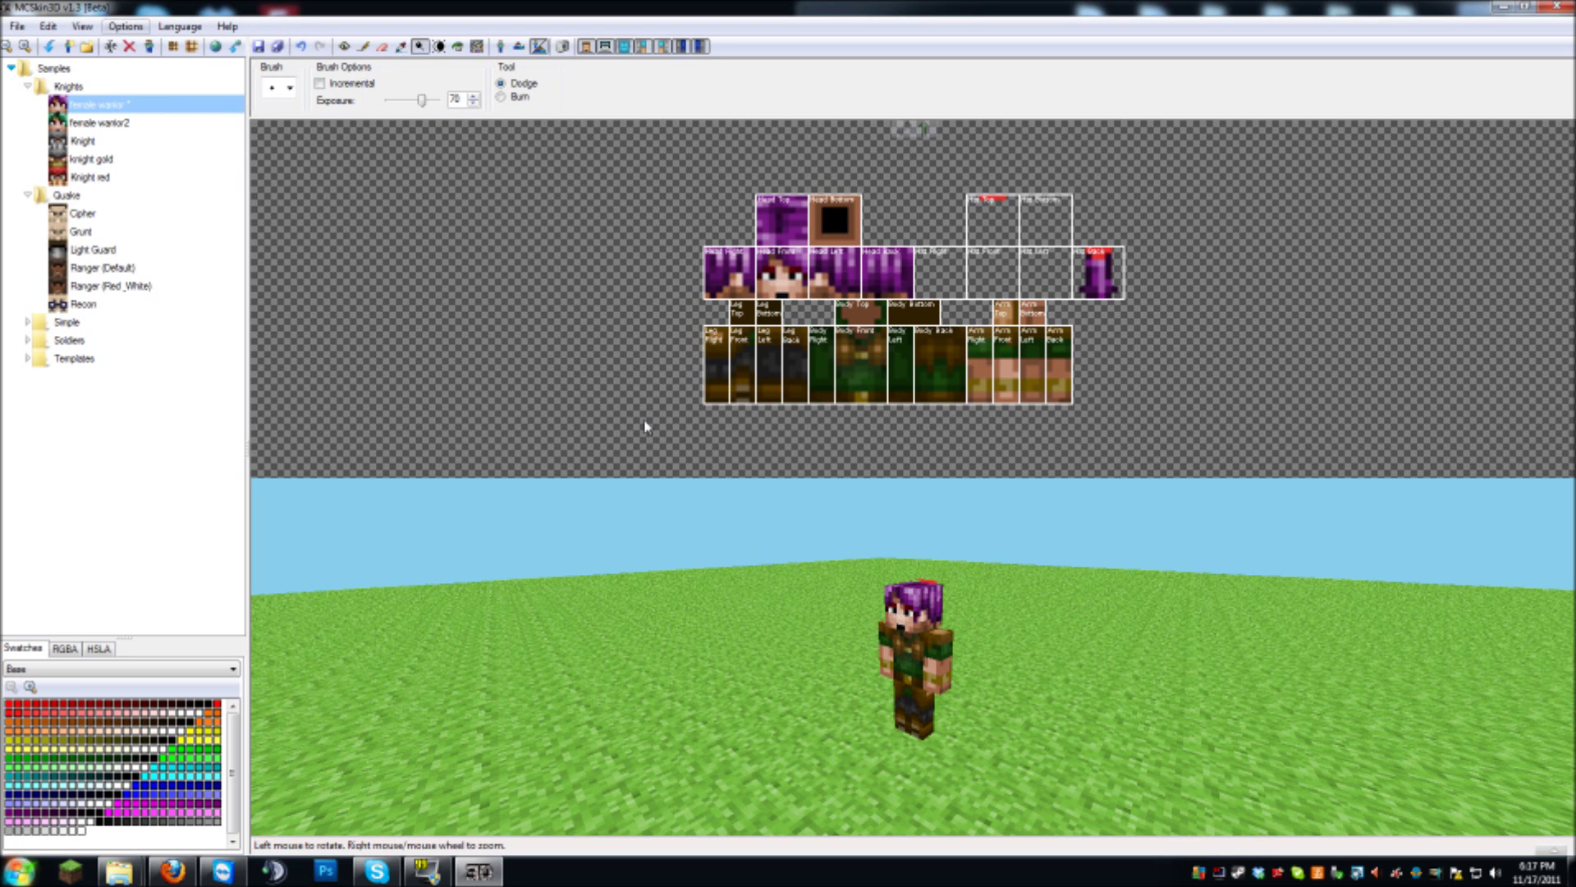
Lighten several spots on the warrior's torso with the Lighten/Darken tool
left_click(439, 46)
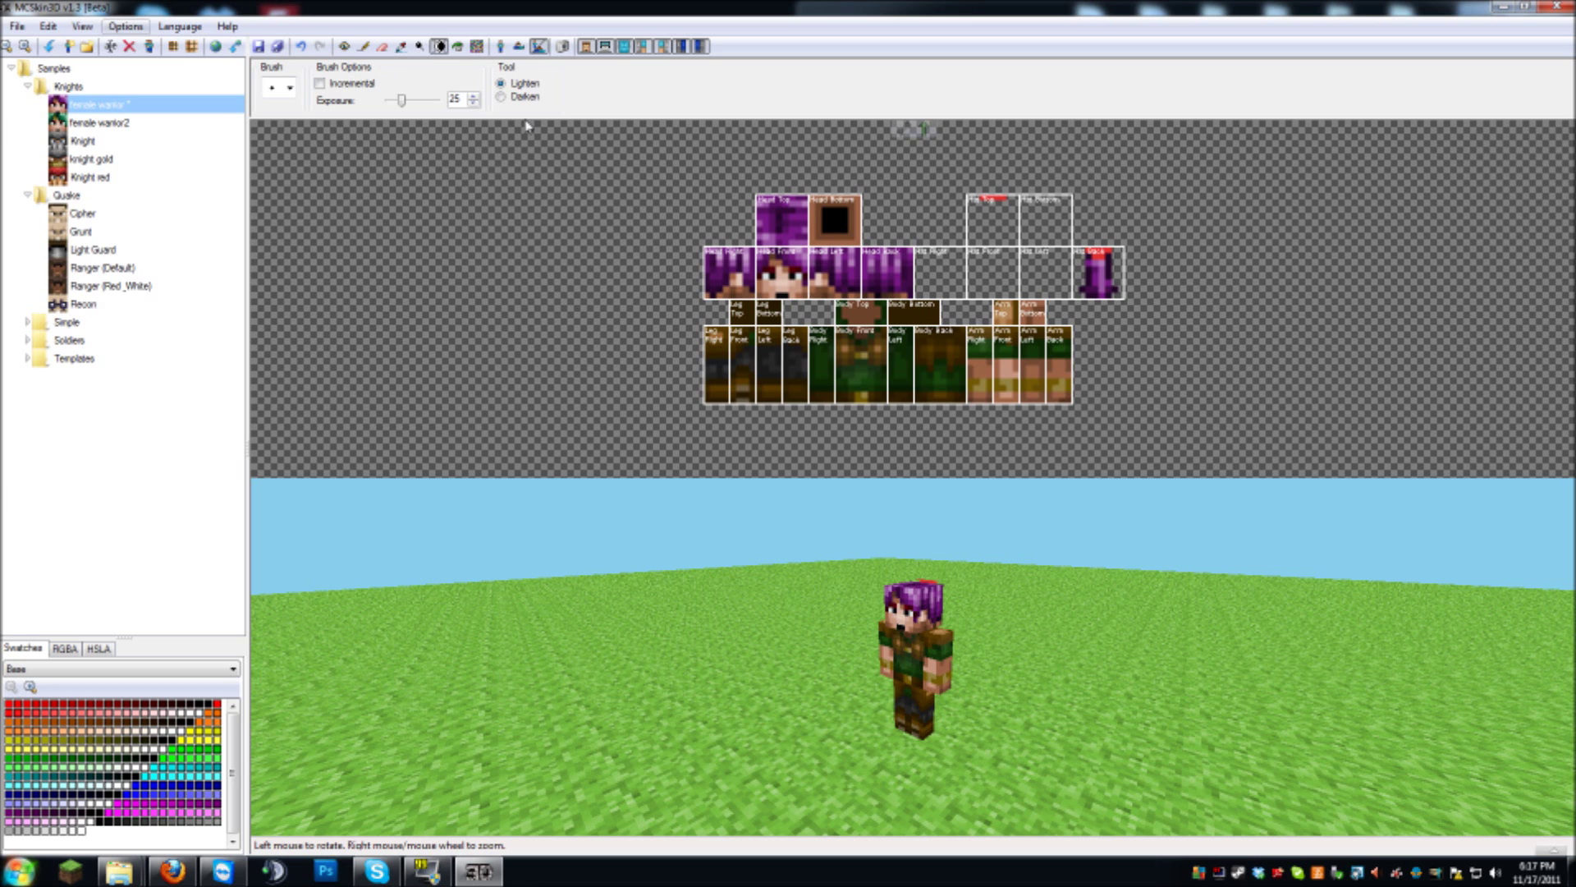
scroll(845, 731, "up", 2)
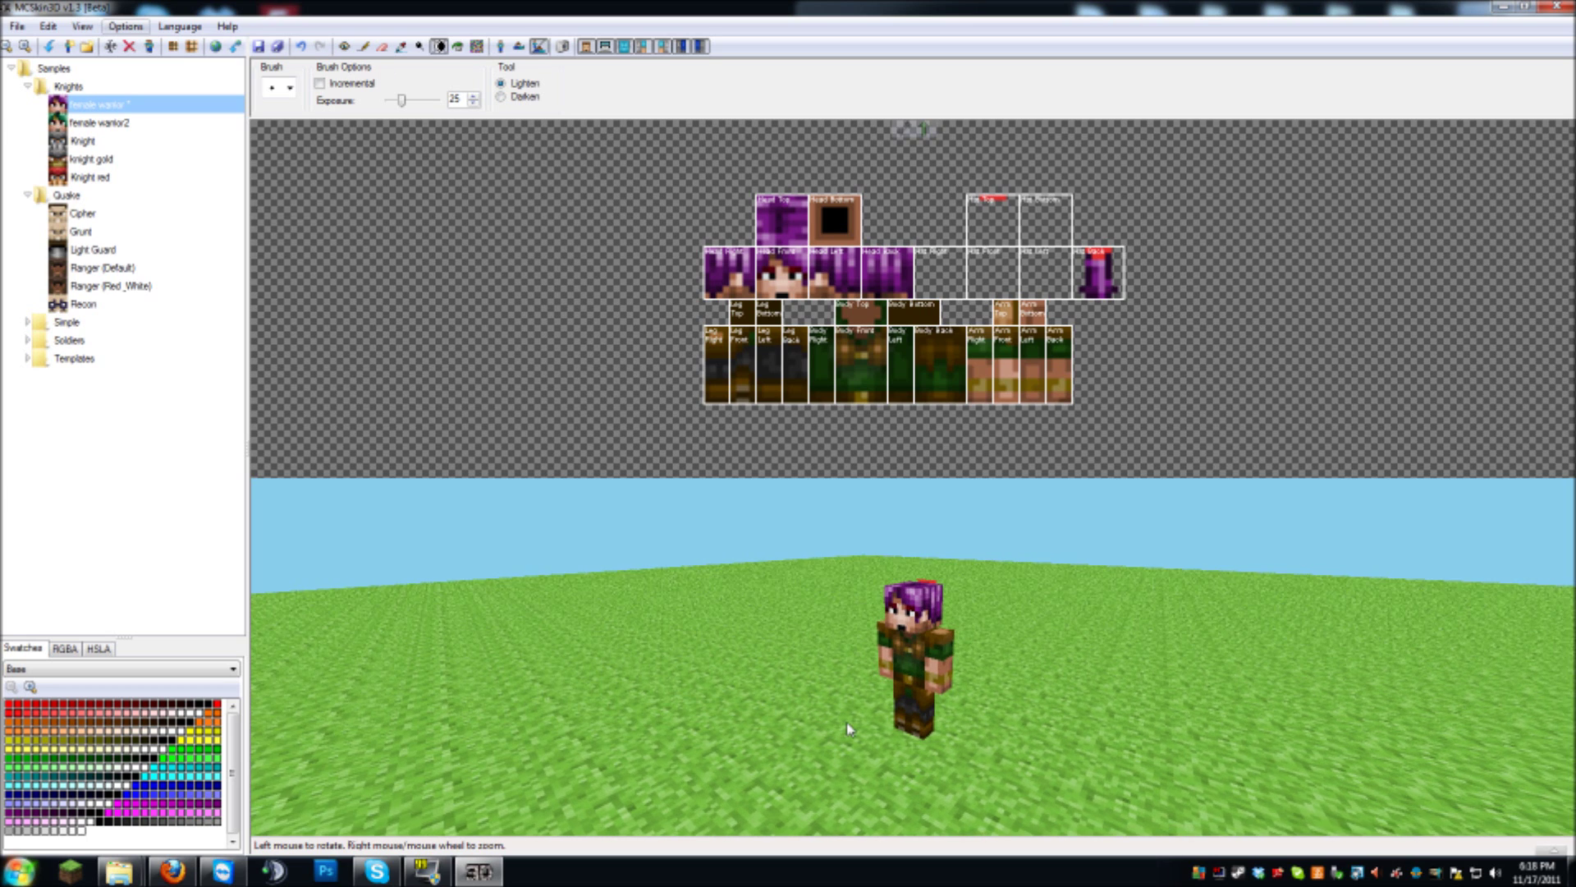
left_click(914, 668)
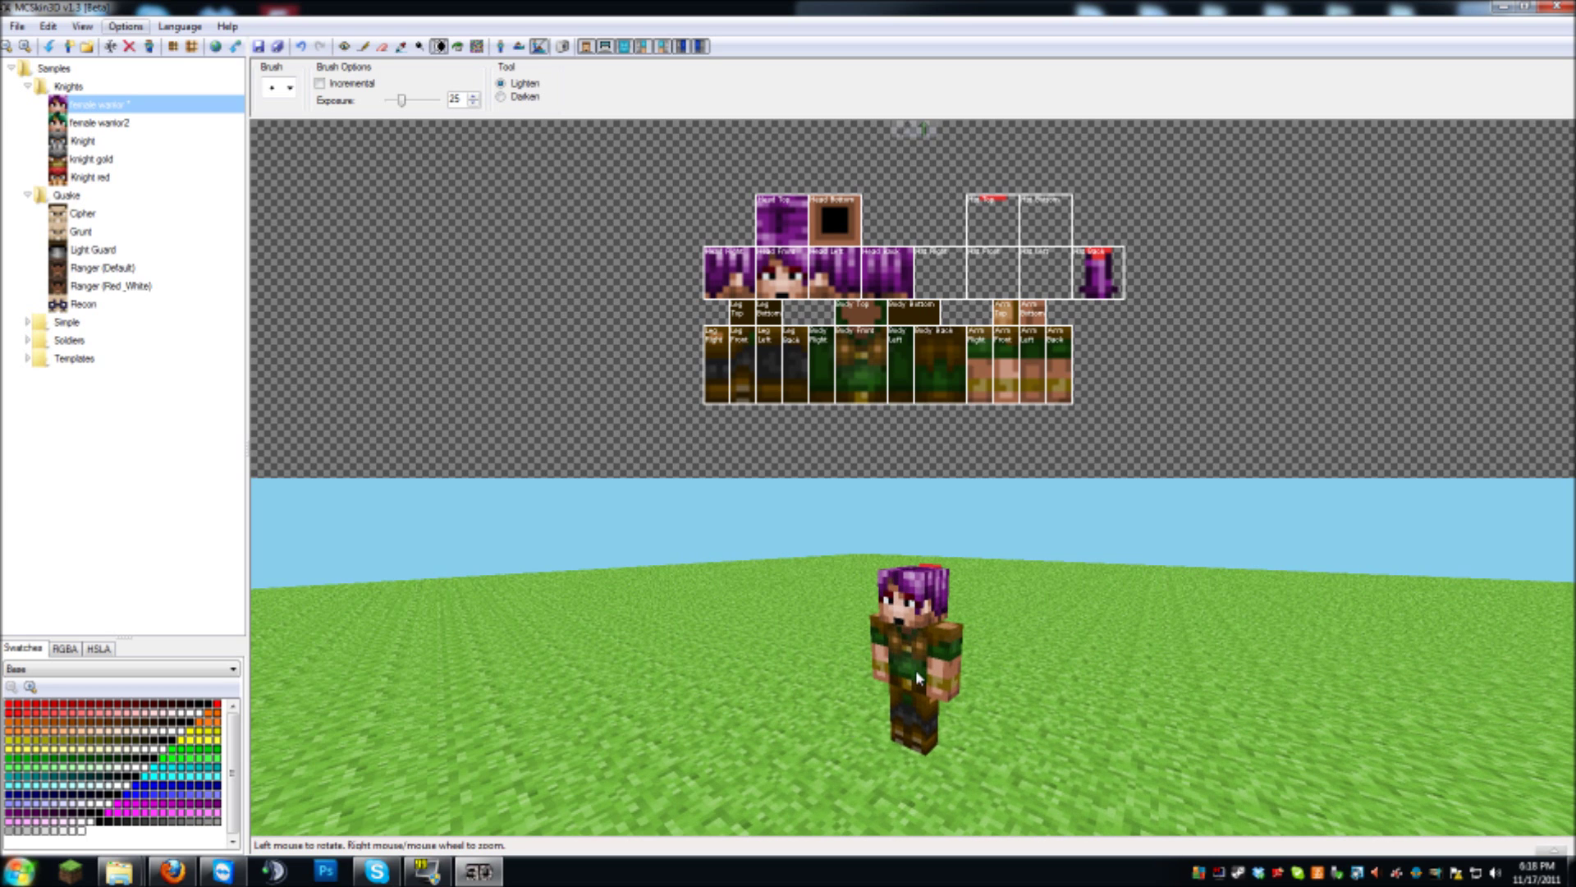
left_click(912, 675)
left_click(921, 680)
left_click(923, 682)
Undo the torso strokes, test exposure 78 on the chest, then lower exposure to 31
left_click(301, 47)
left_click(301, 46)
left_click(301, 47)
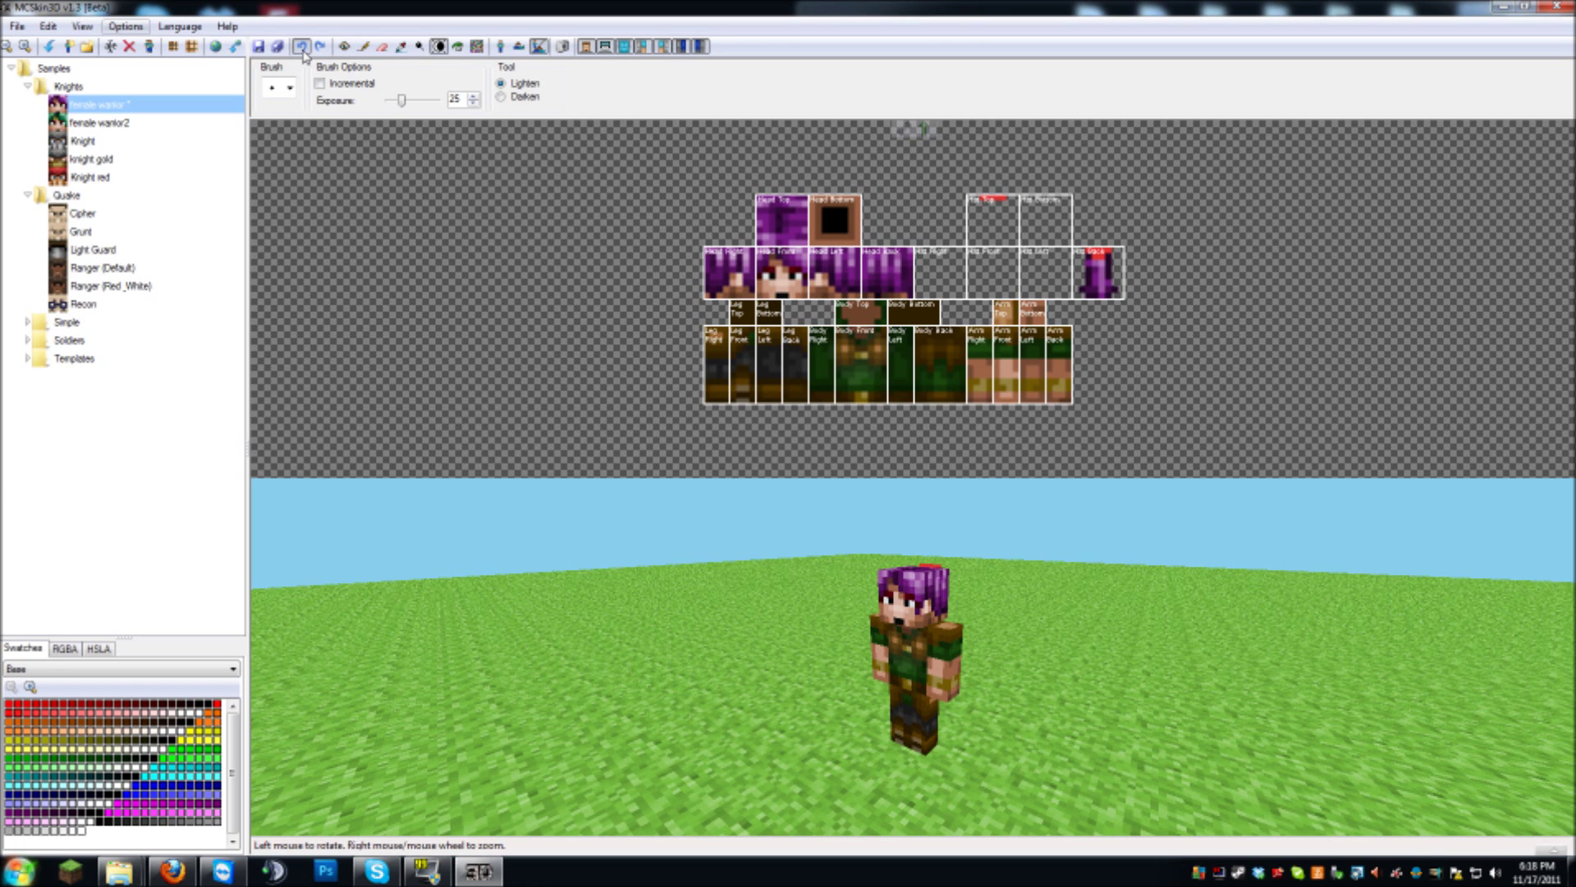
left_click(301, 47)
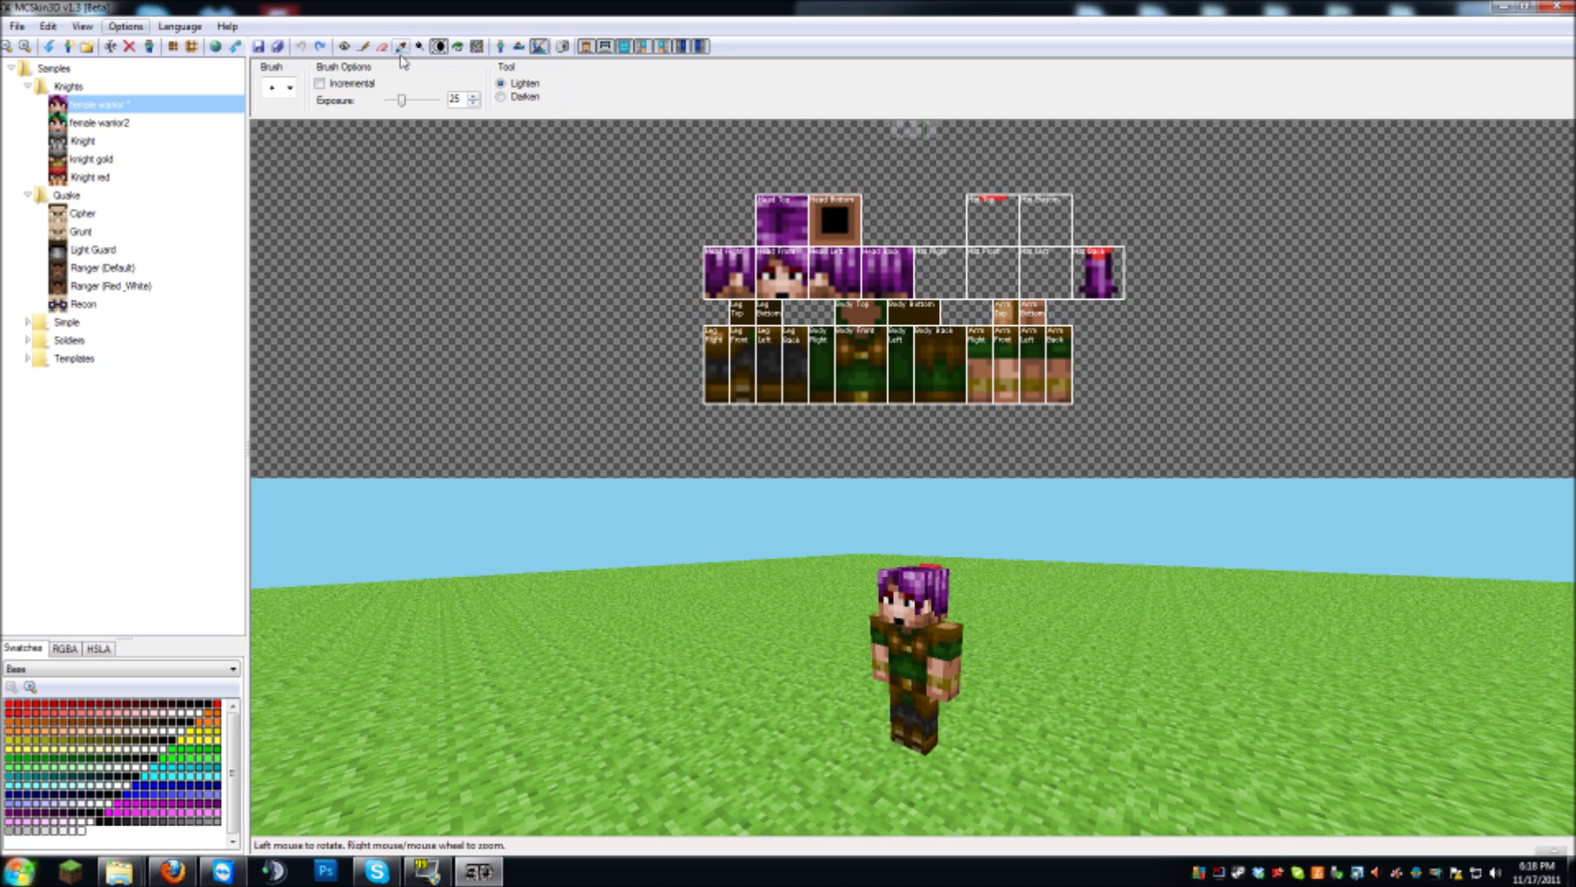
left_click_drag(405, 104, 427, 104)
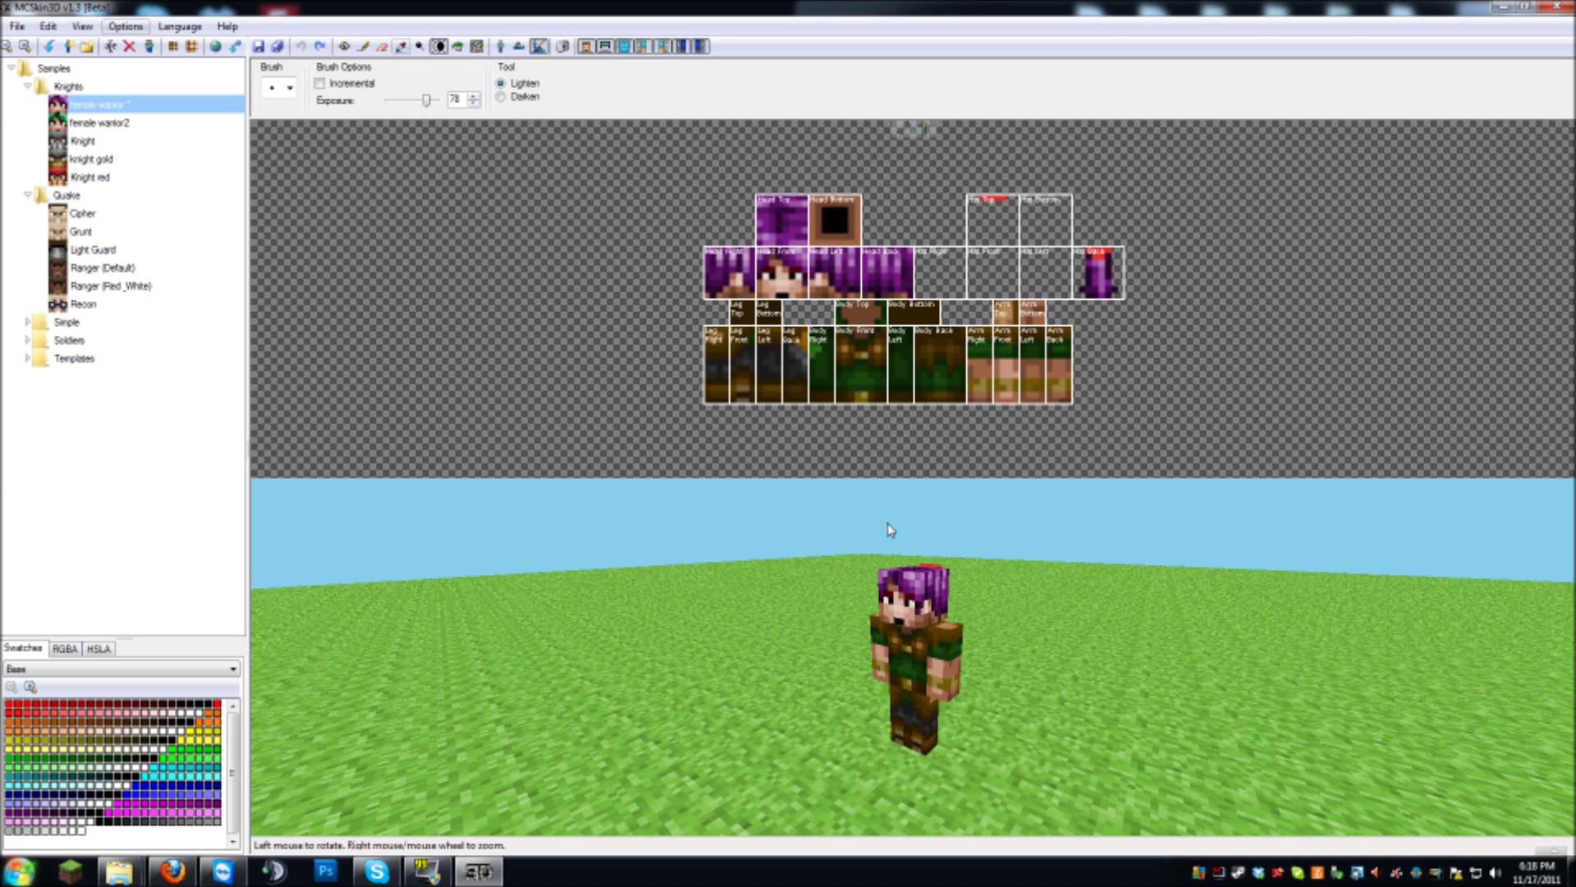
left_click(908, 653)
left_click_drag(427, 102, 406, 110)
Browse the Skin Colors and then the Cool Colors swatch sets
left_click(117, 669)
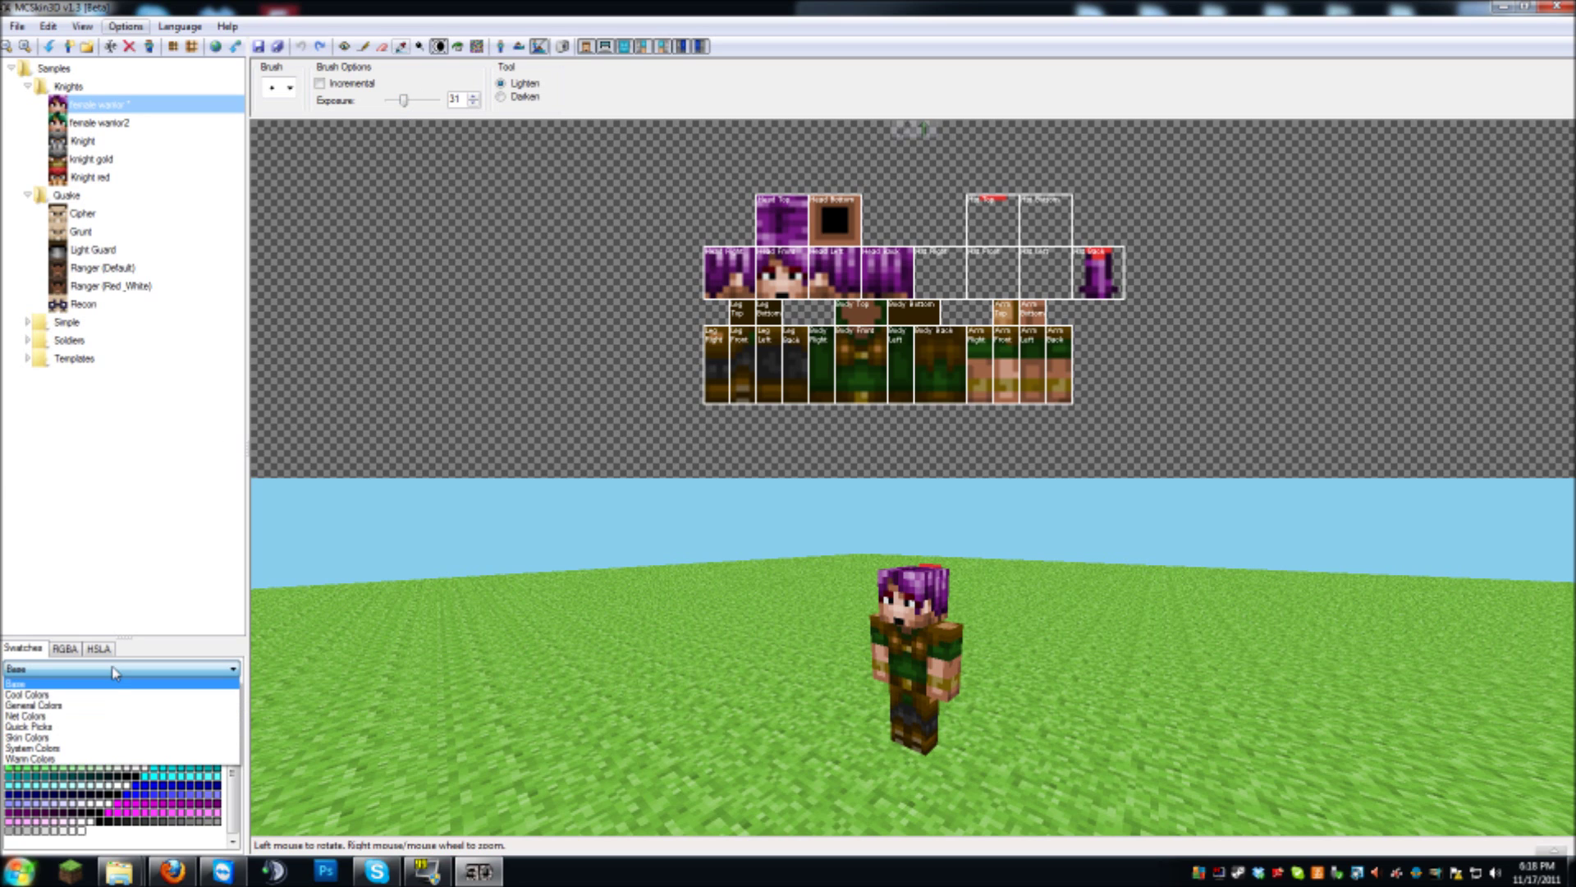
left_click(77, 738)
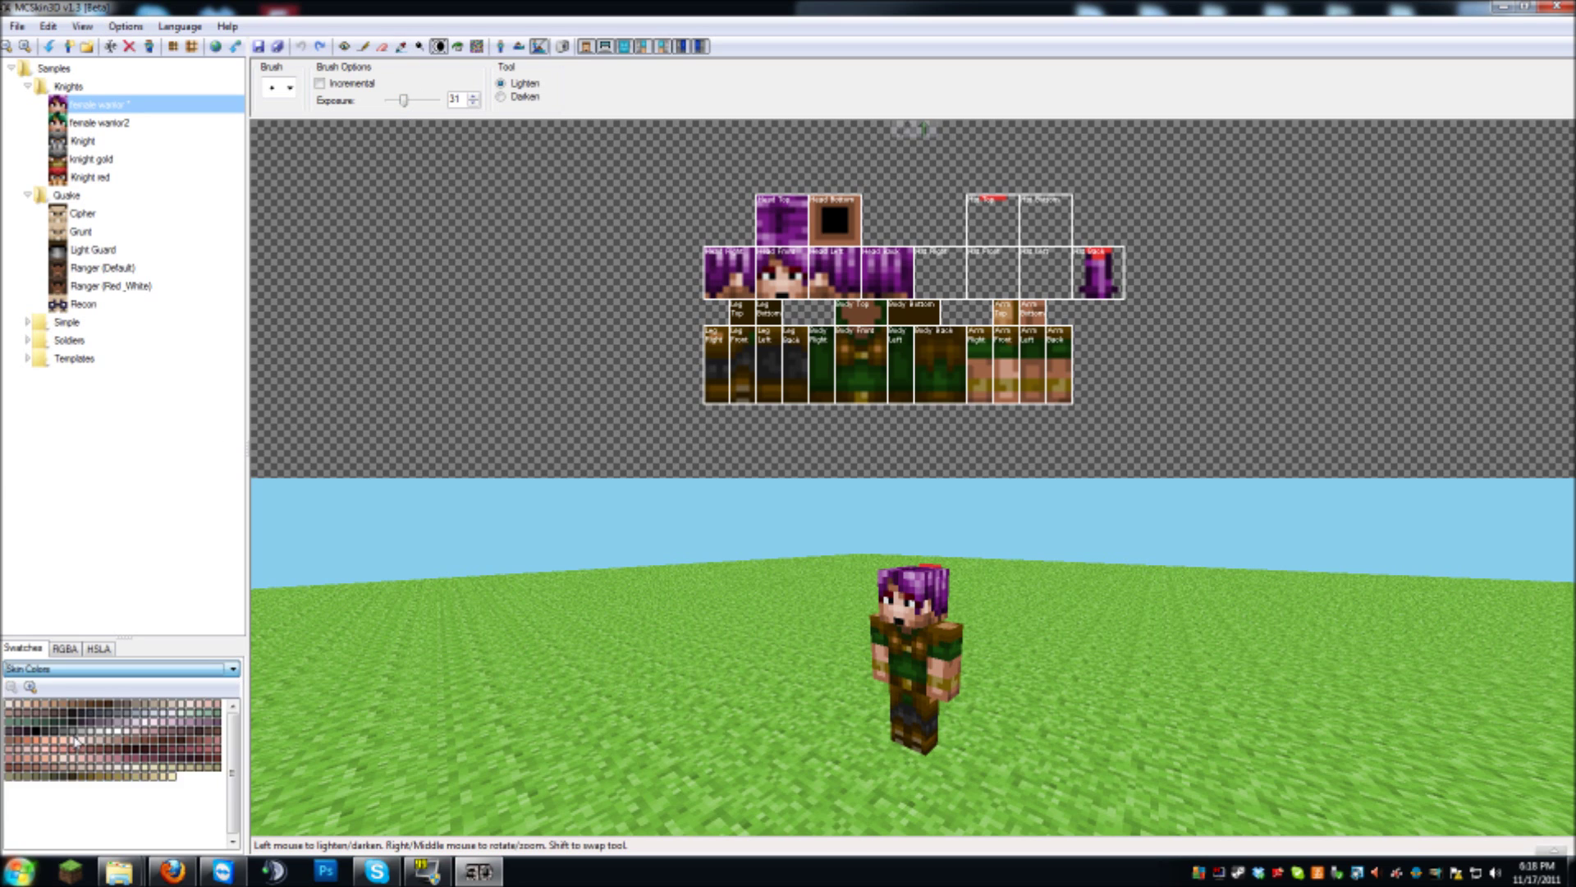
left_click(131, 680)
left_click(71, 702)
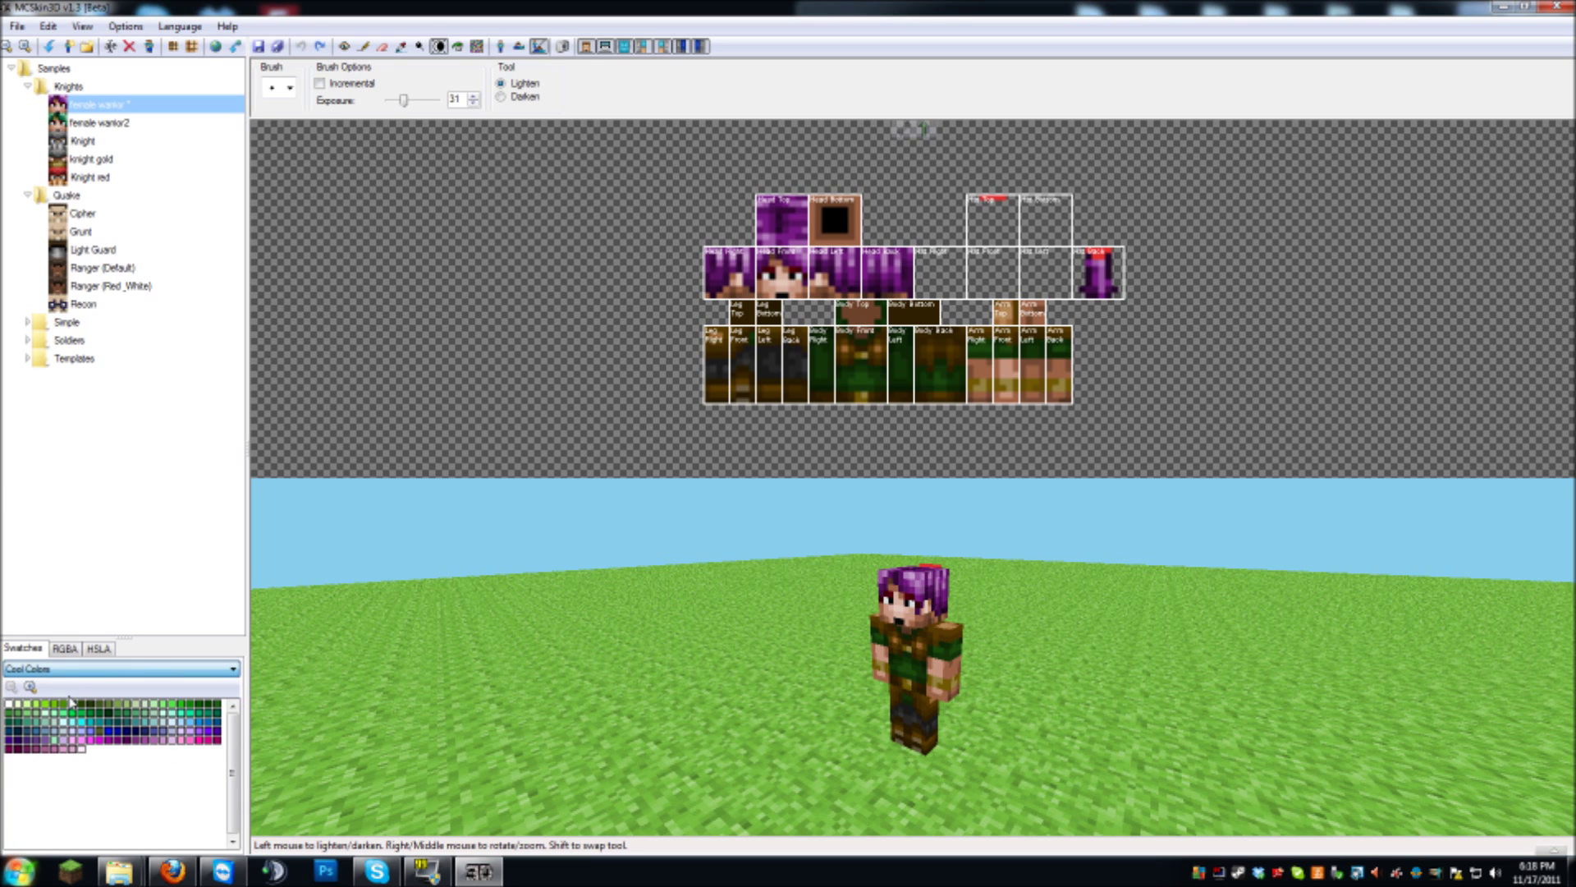
Enlarge and shrink the swatches, return to the Base set, and select the Fill tool
left_click(31, 687)
left_click(30, 687)
left_click(30, 687)
left_click(30, 687)
left_click(11, 687)
left_click(11, 687)
left_click(11, 687)
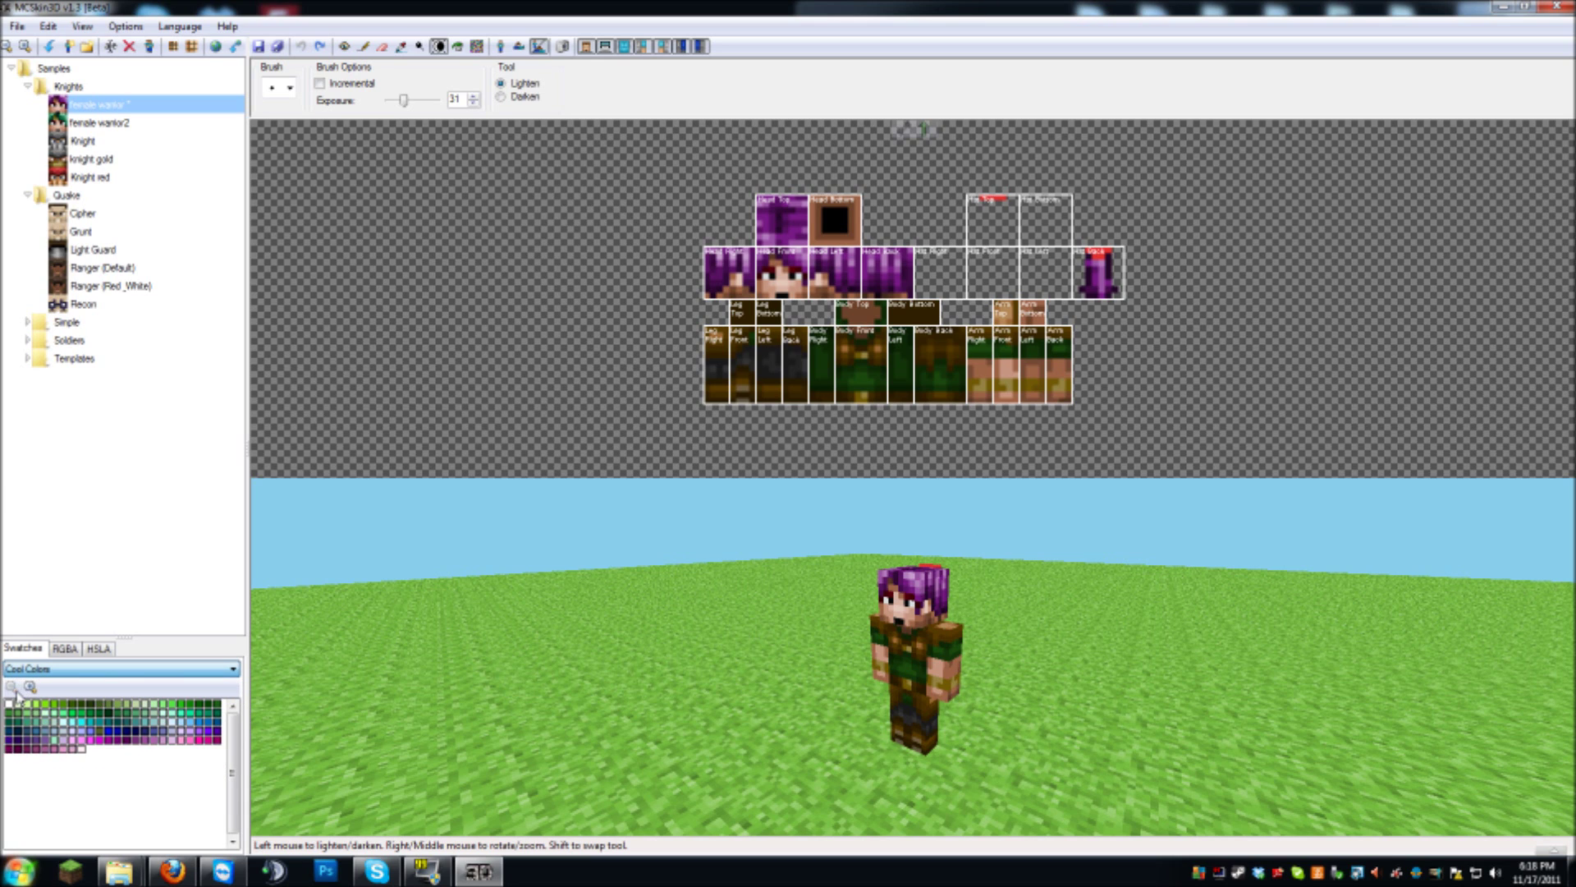
left_click(72, 669)
left_click(39, 684)
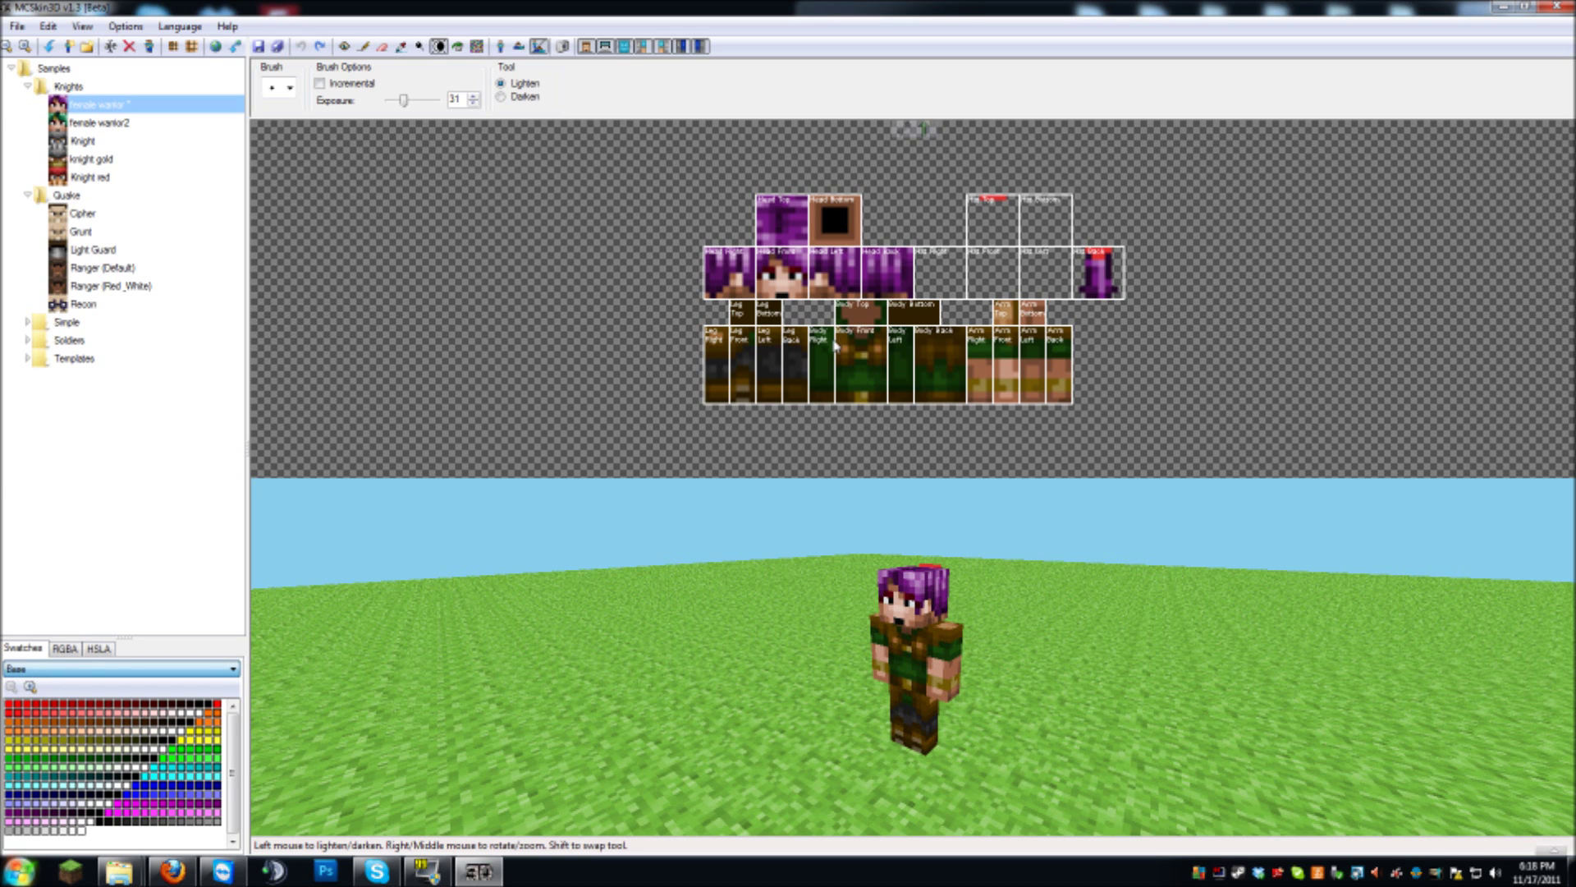
right_click_drag(1002, 624, 1033, 616)
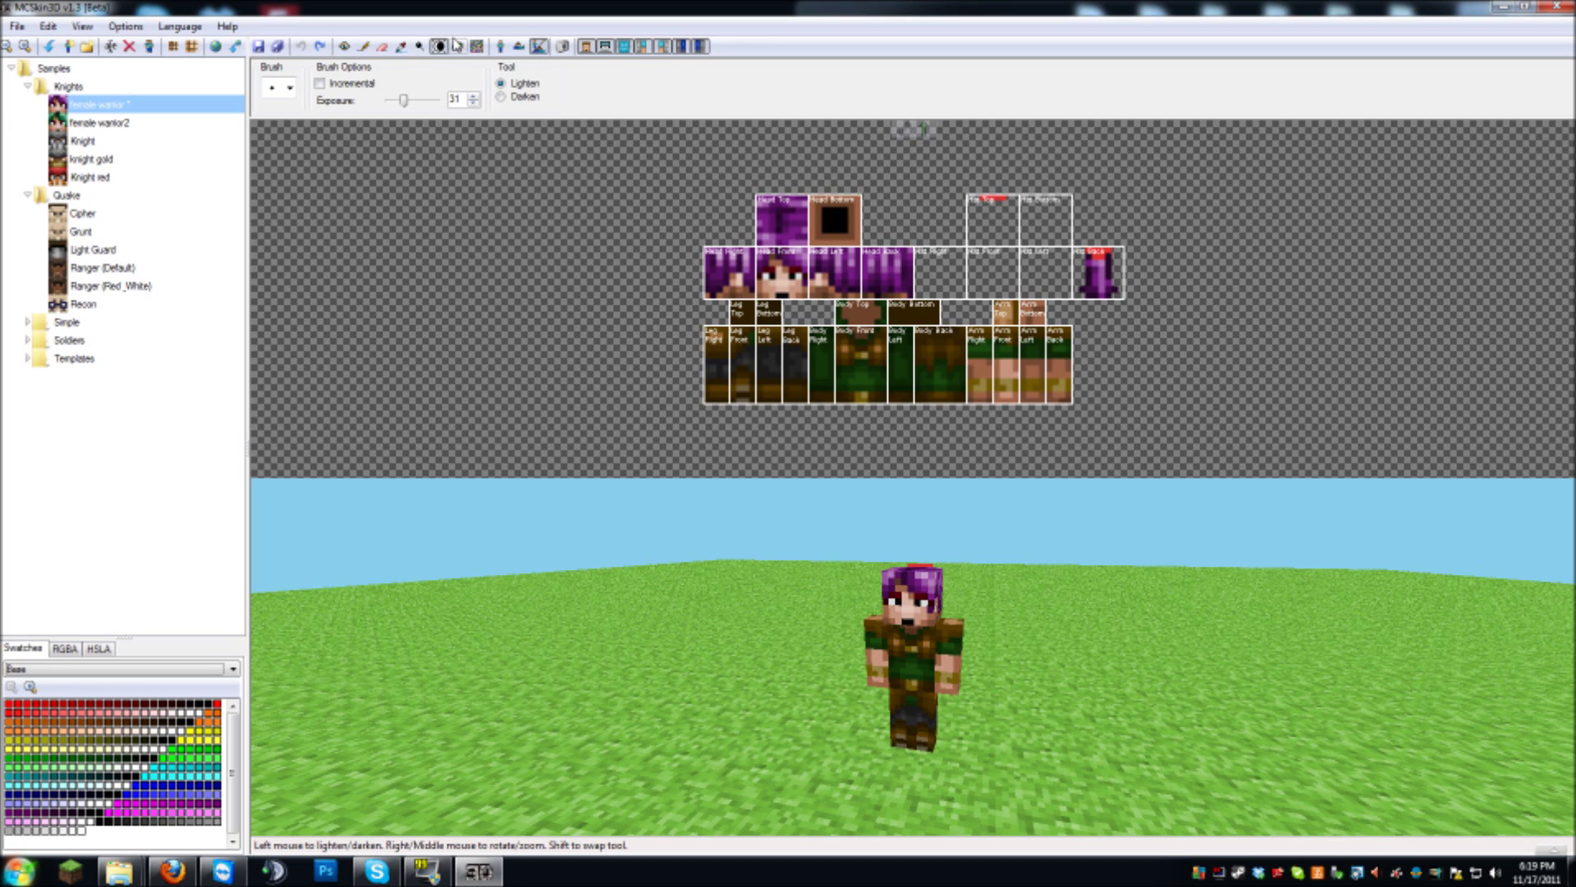
left_click(458, 46)
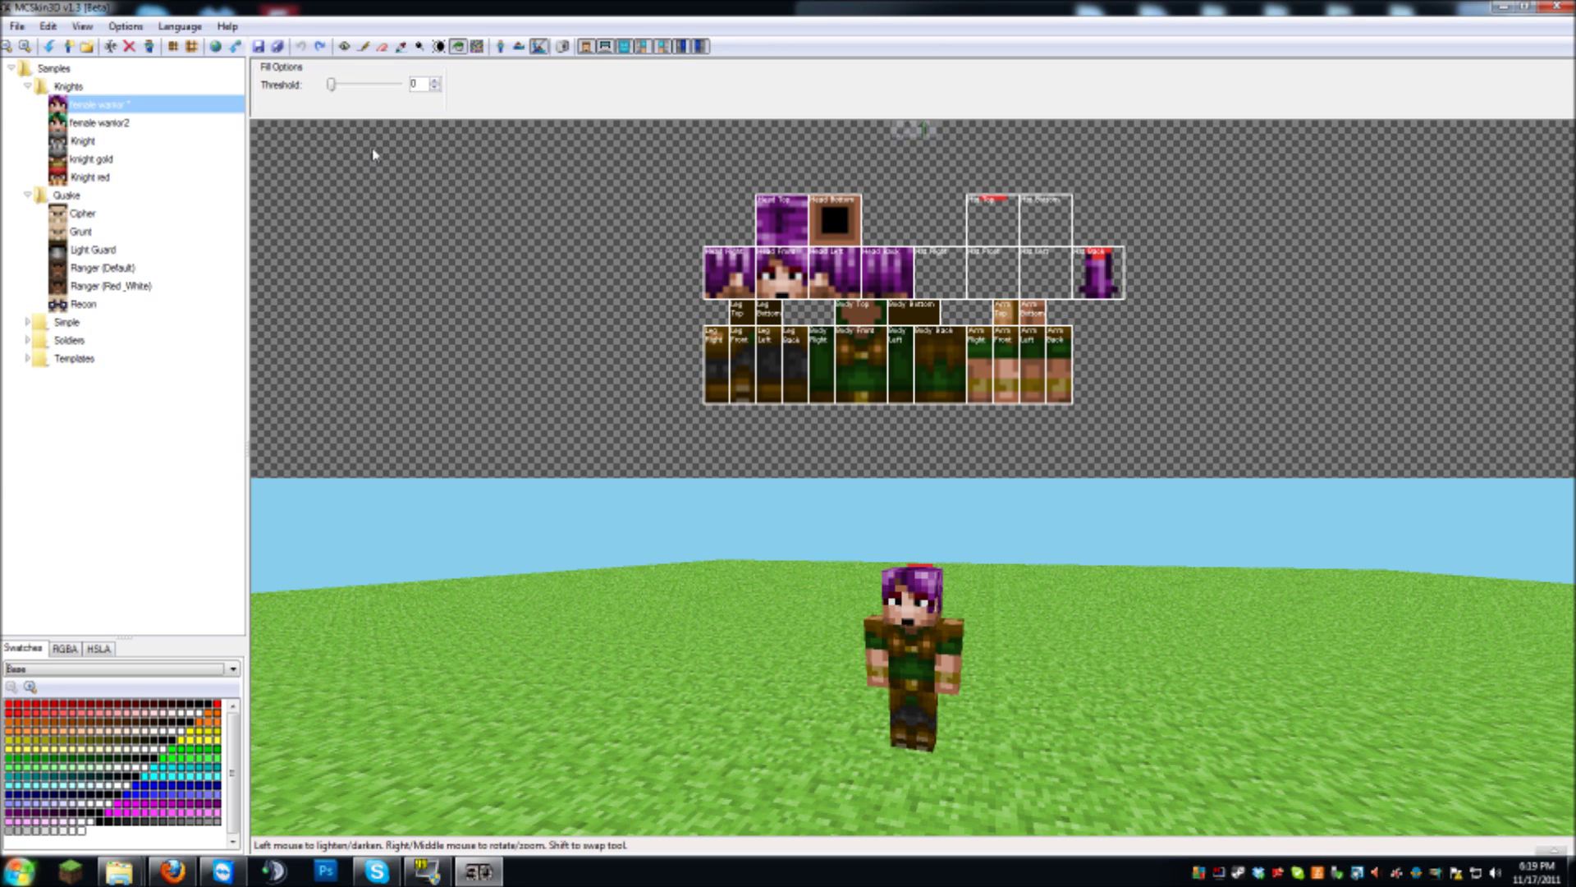
left_click(912, 675)
left_click(301, 49)
left_click_drag(332, 84, 371, 85)
left_click(865, 383)
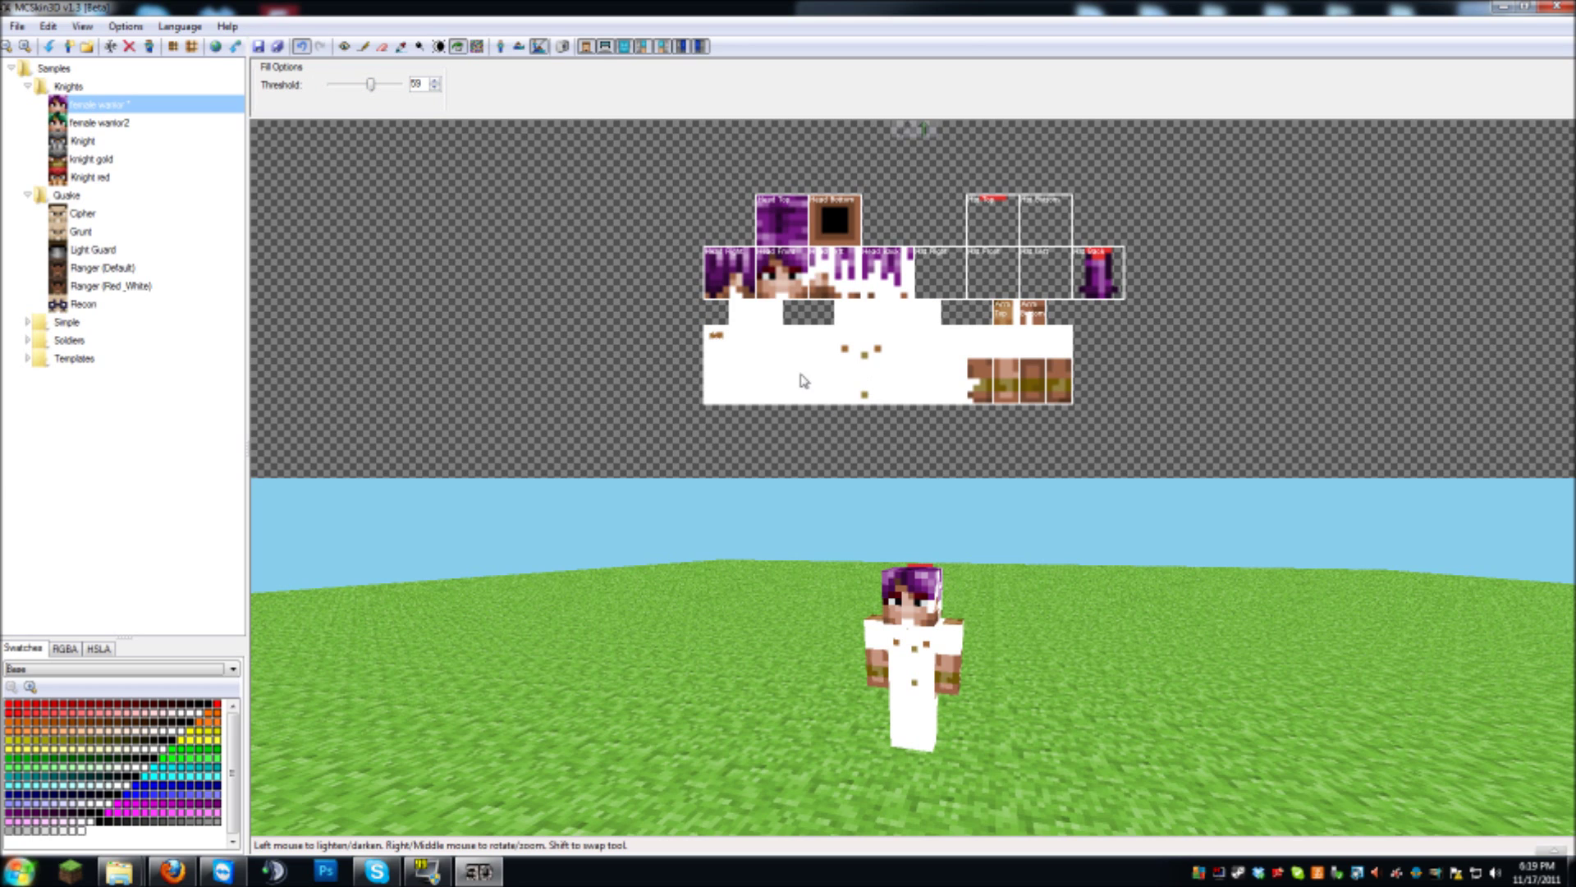
left_click(301, 47)
left_click_drag(371, 85, 328, 85)
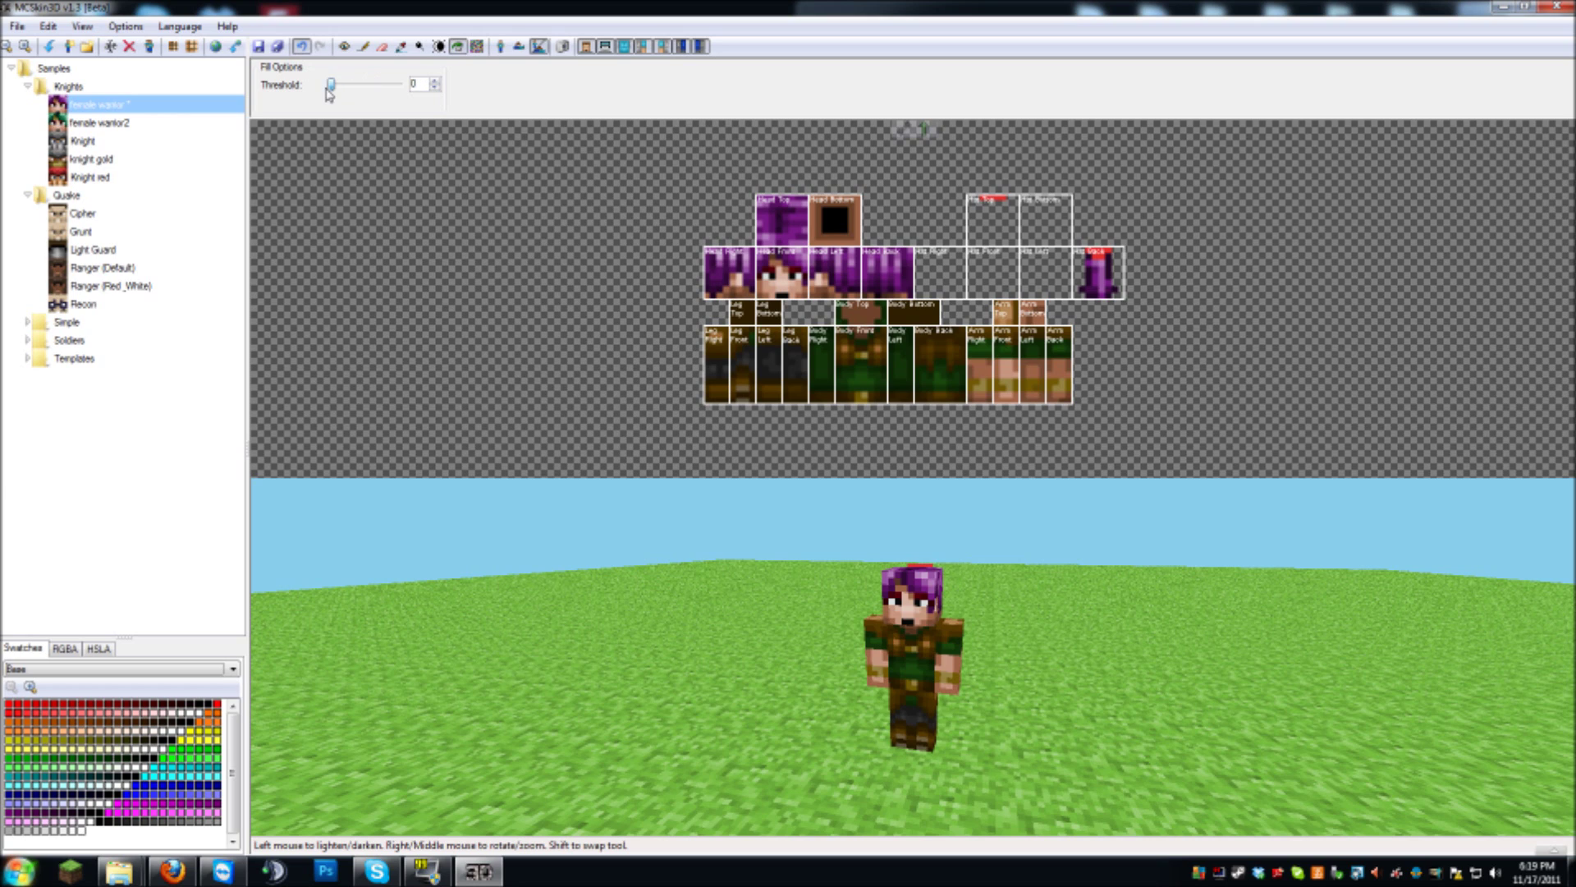
left_click(865, 380)
key("ctrl+z")
key("ctrl+z")
Select the Noise tool with a one-pixel Square brush and hardness 62
left_click(479, 48)
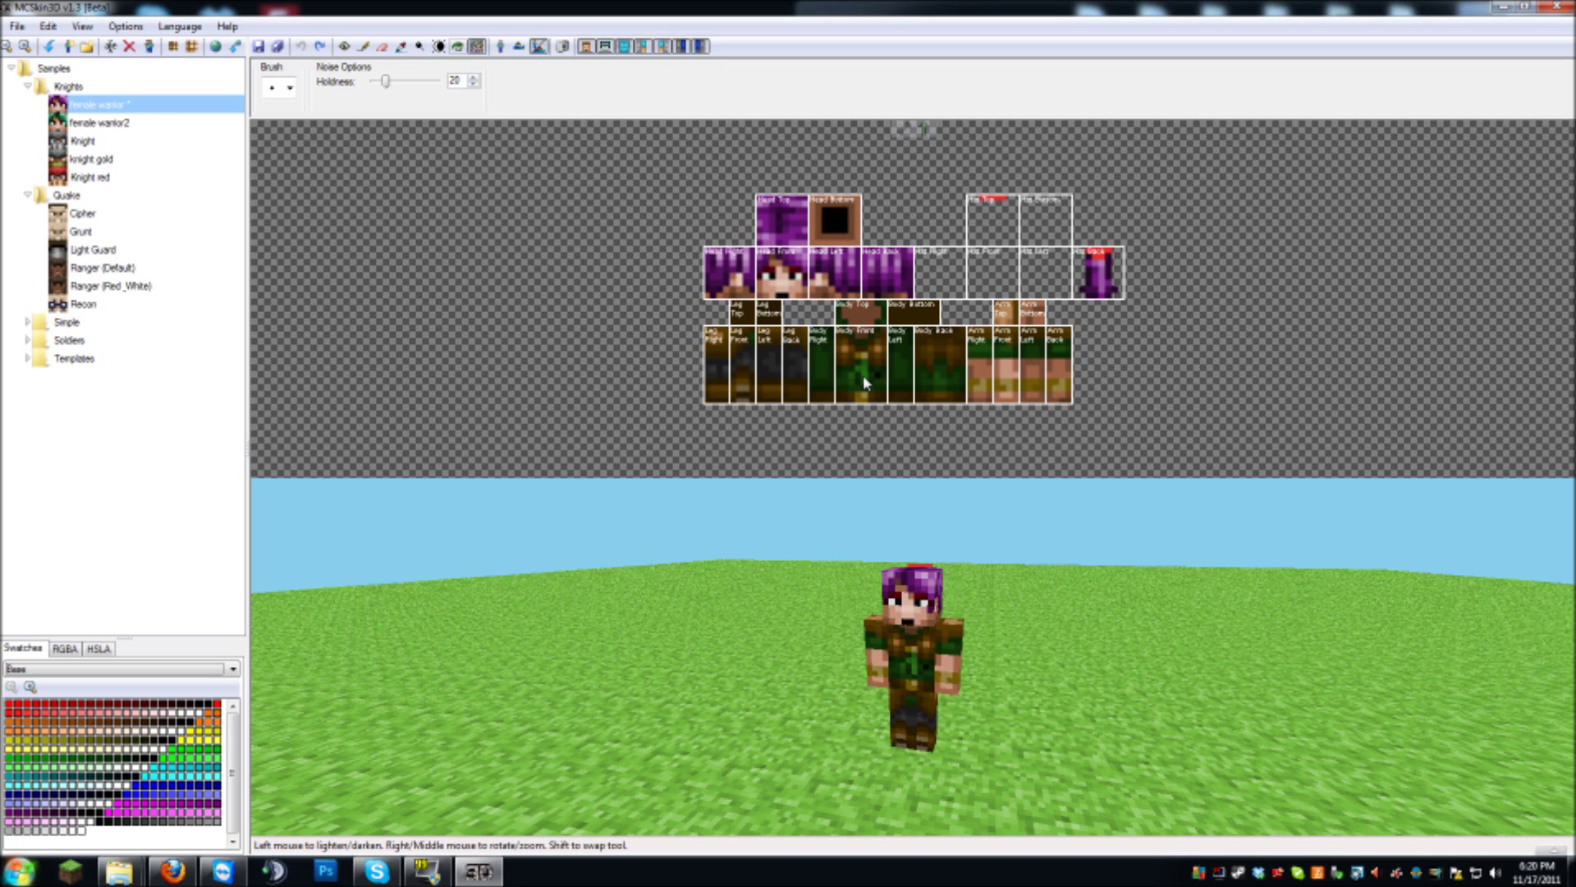
left_click_drag(864, 374, 898, 389)
left_click(290, 87)
left_click(289, 112)
left_click_drag(385, 82, 420, 87)
left_click(877, 369)
Test fills on the torso and arms, then scatter green noise over the chest and undo it
key("f")
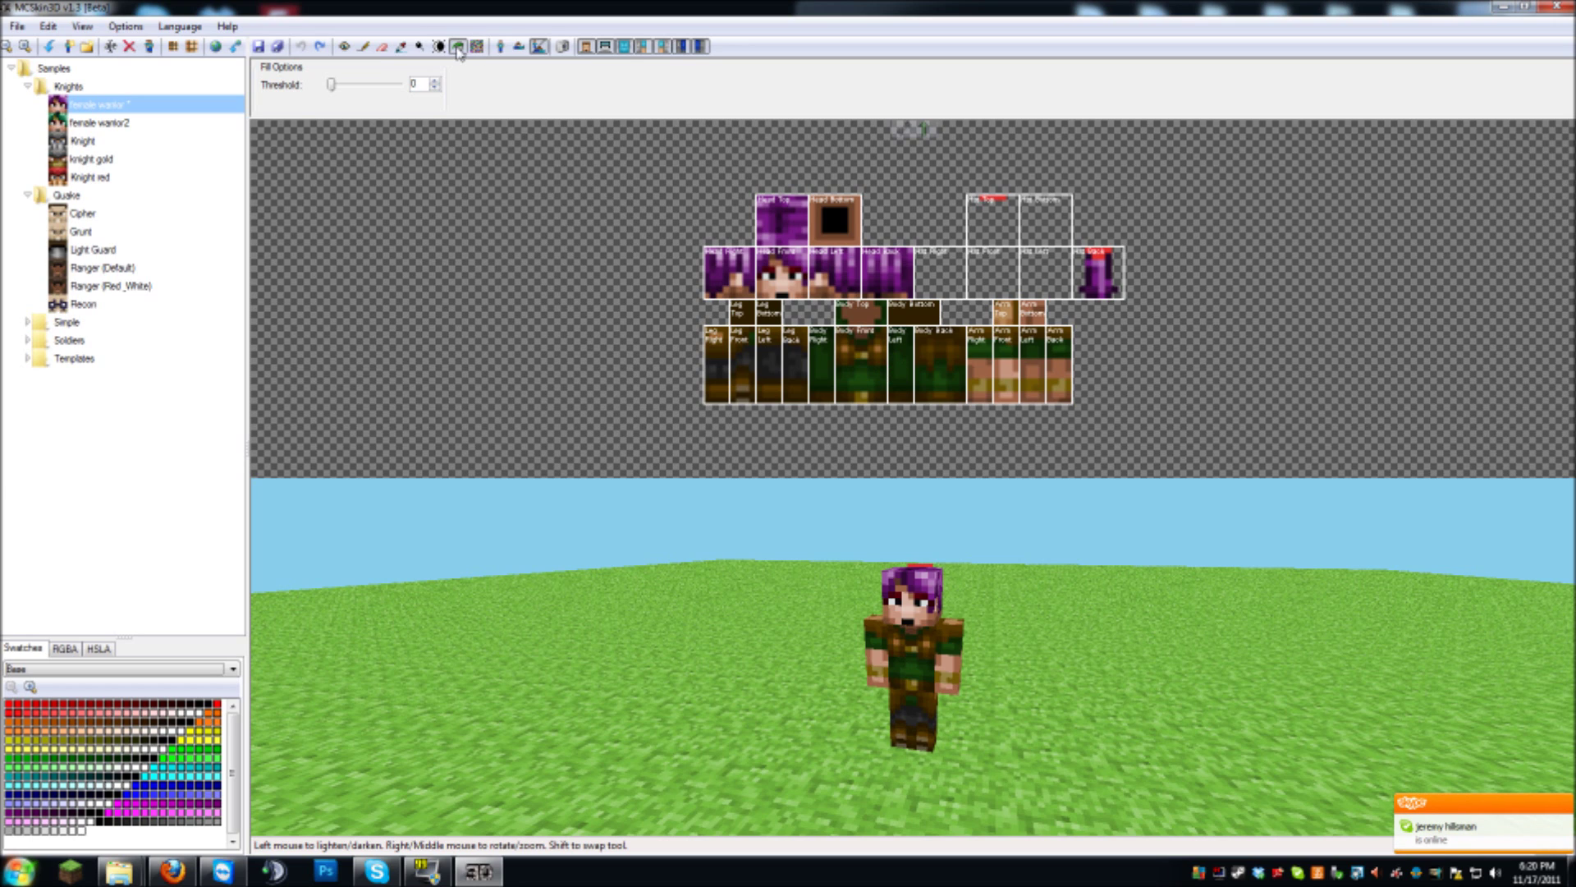
left_click(913, 670)
left_click(873, 669)
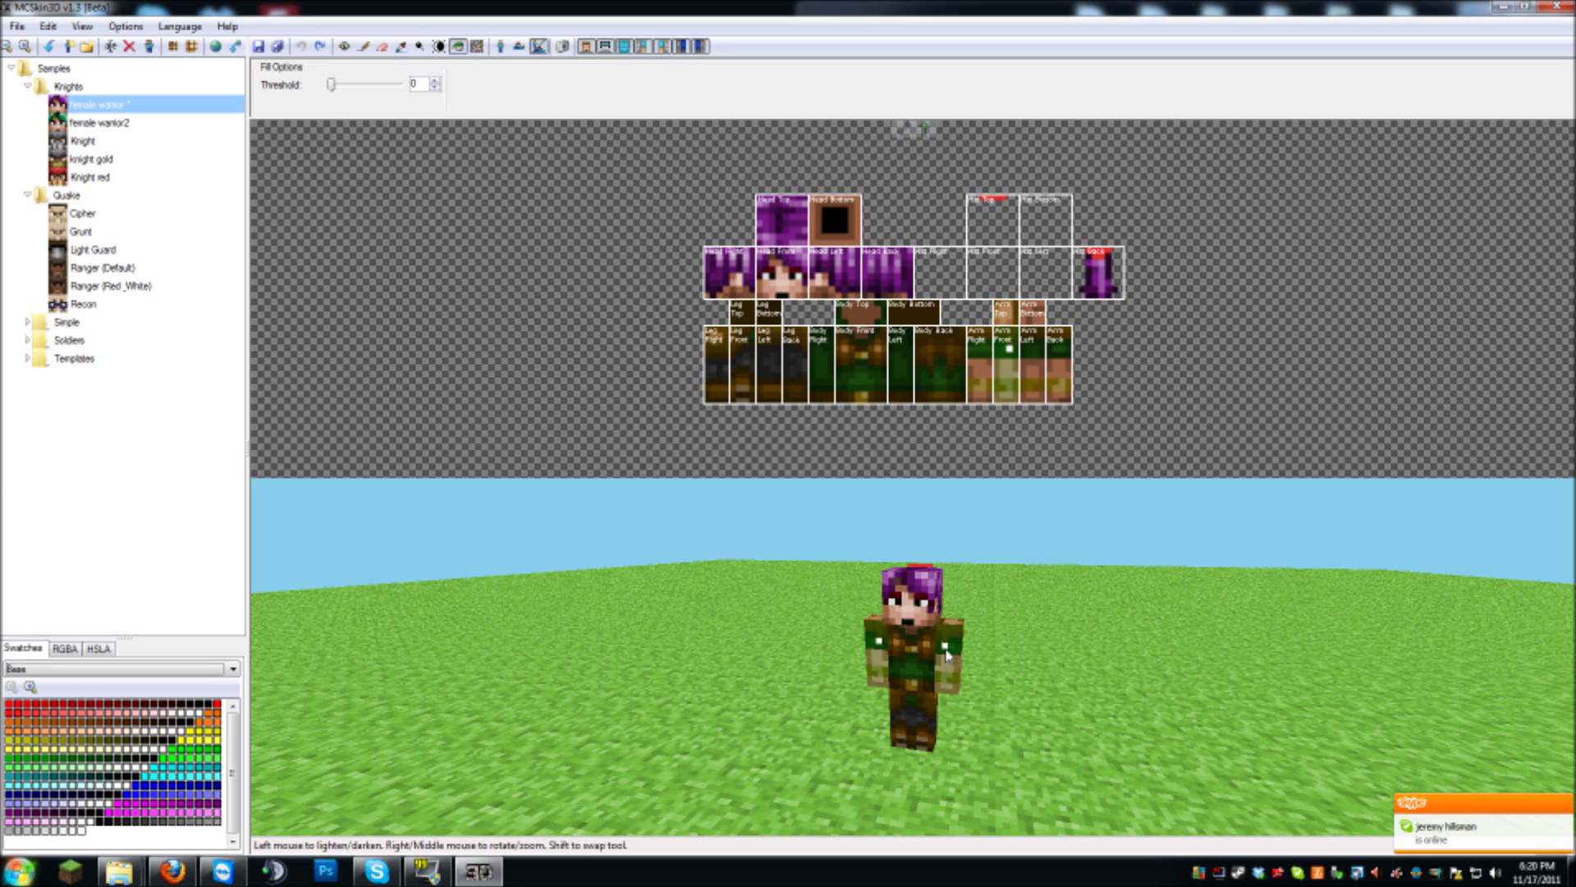
left_click(940, 618)
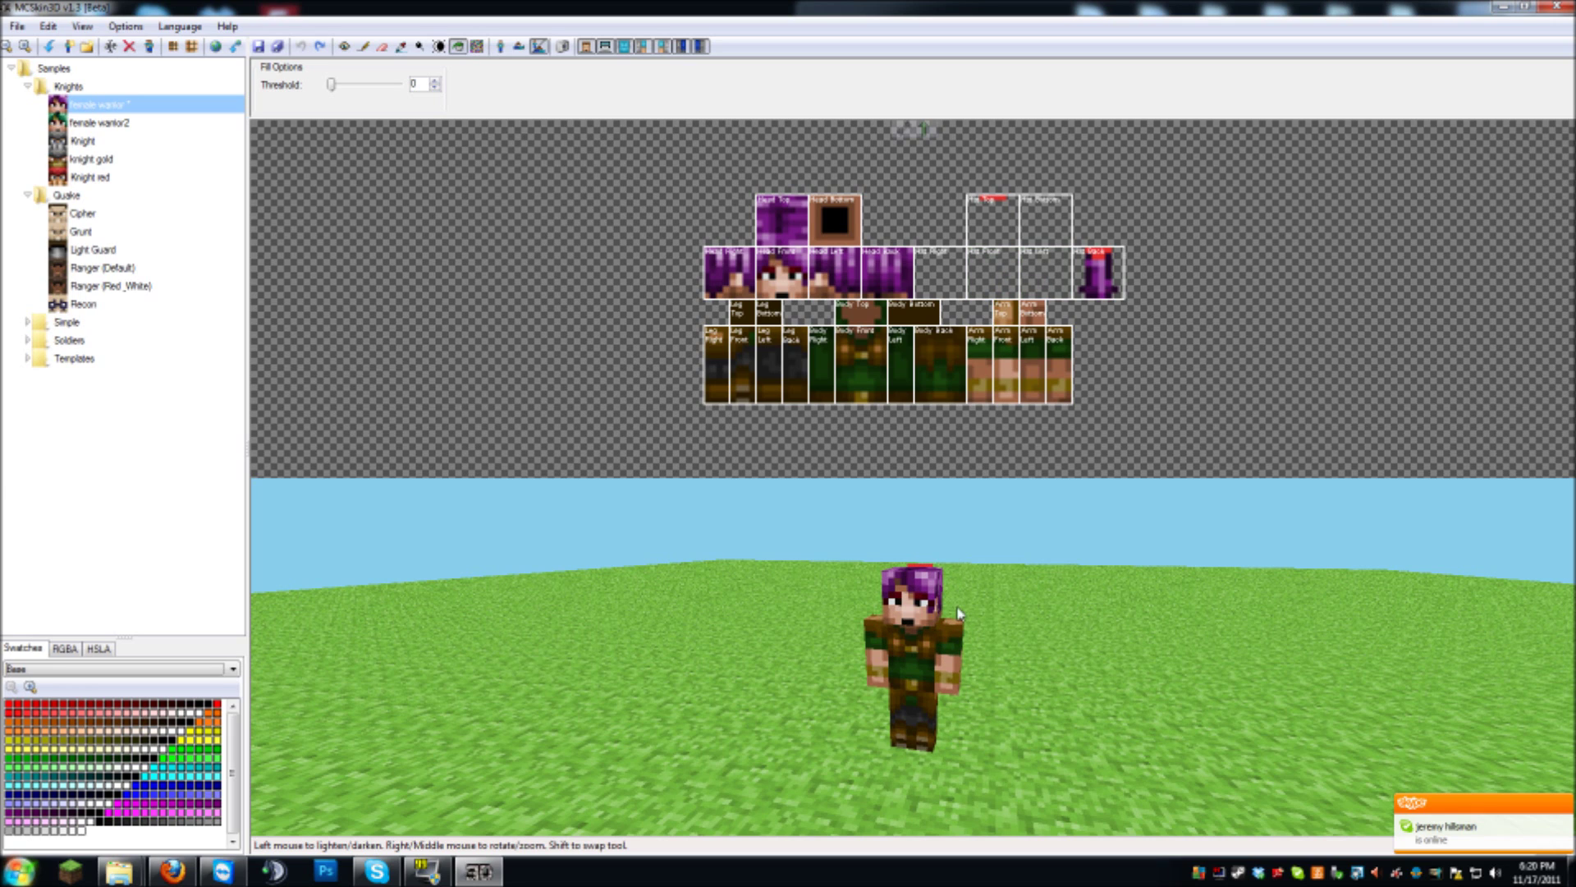
left_click(477, 46)
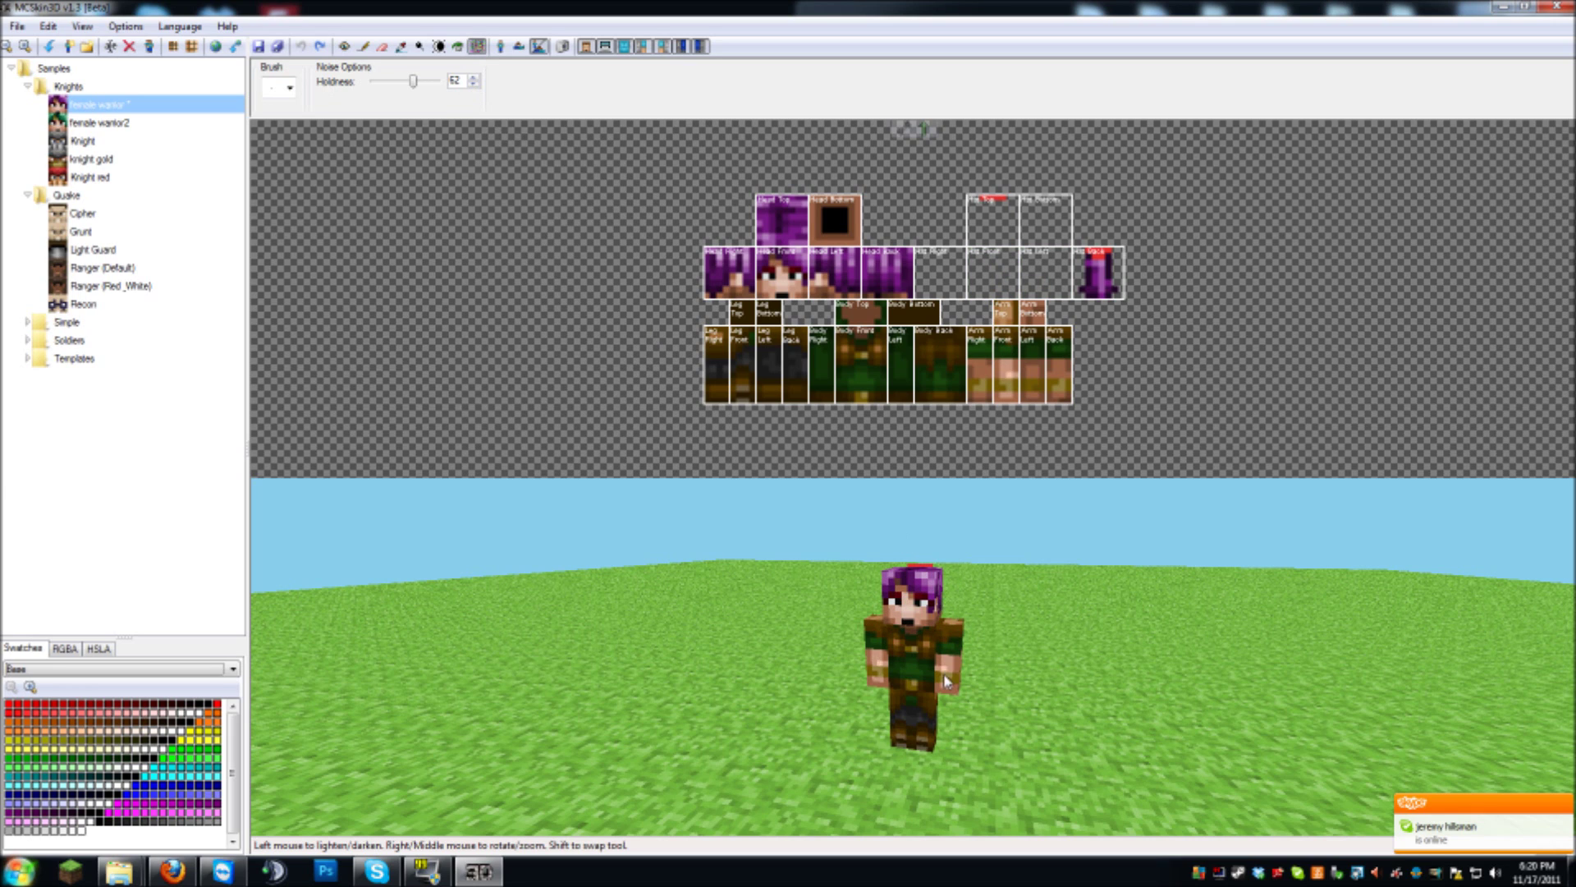
mouse_move(926, 663)
left_mouse_down()
mouse_move(897, 652)
mouse_move(931, 665)
mouse_move(919, 682)
mouse_move(894, 641)
mouse_move(873, 674)
mouse_move(924, 645)
mouse_move(899, 664)
mouse_move(903, 686)
mouse_move(919, 680)
left_mouse_up()
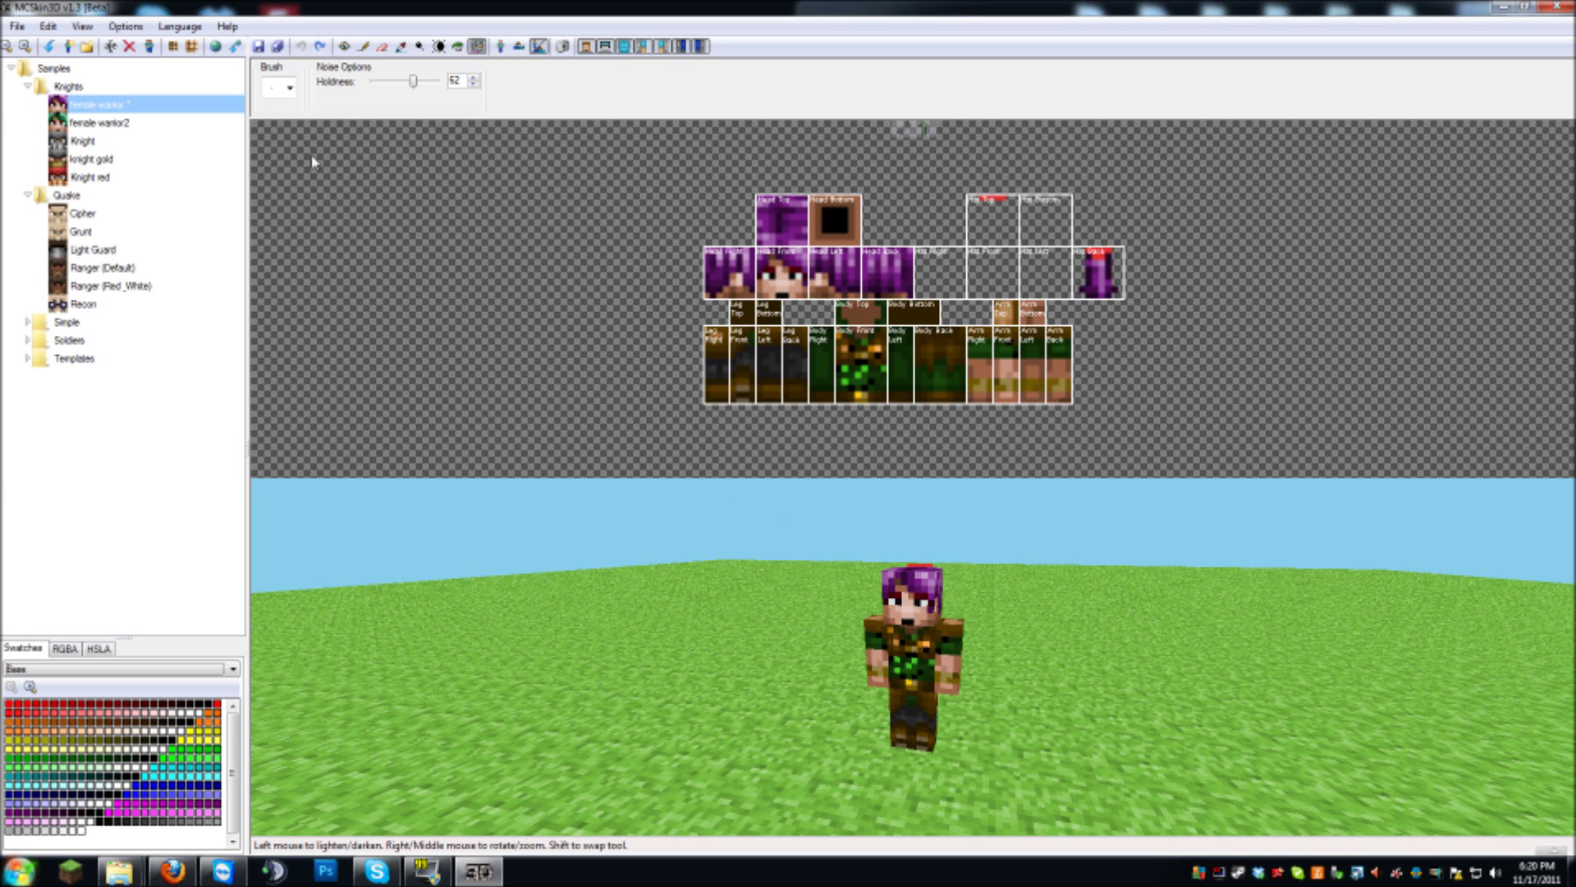
left_click(302, 46)
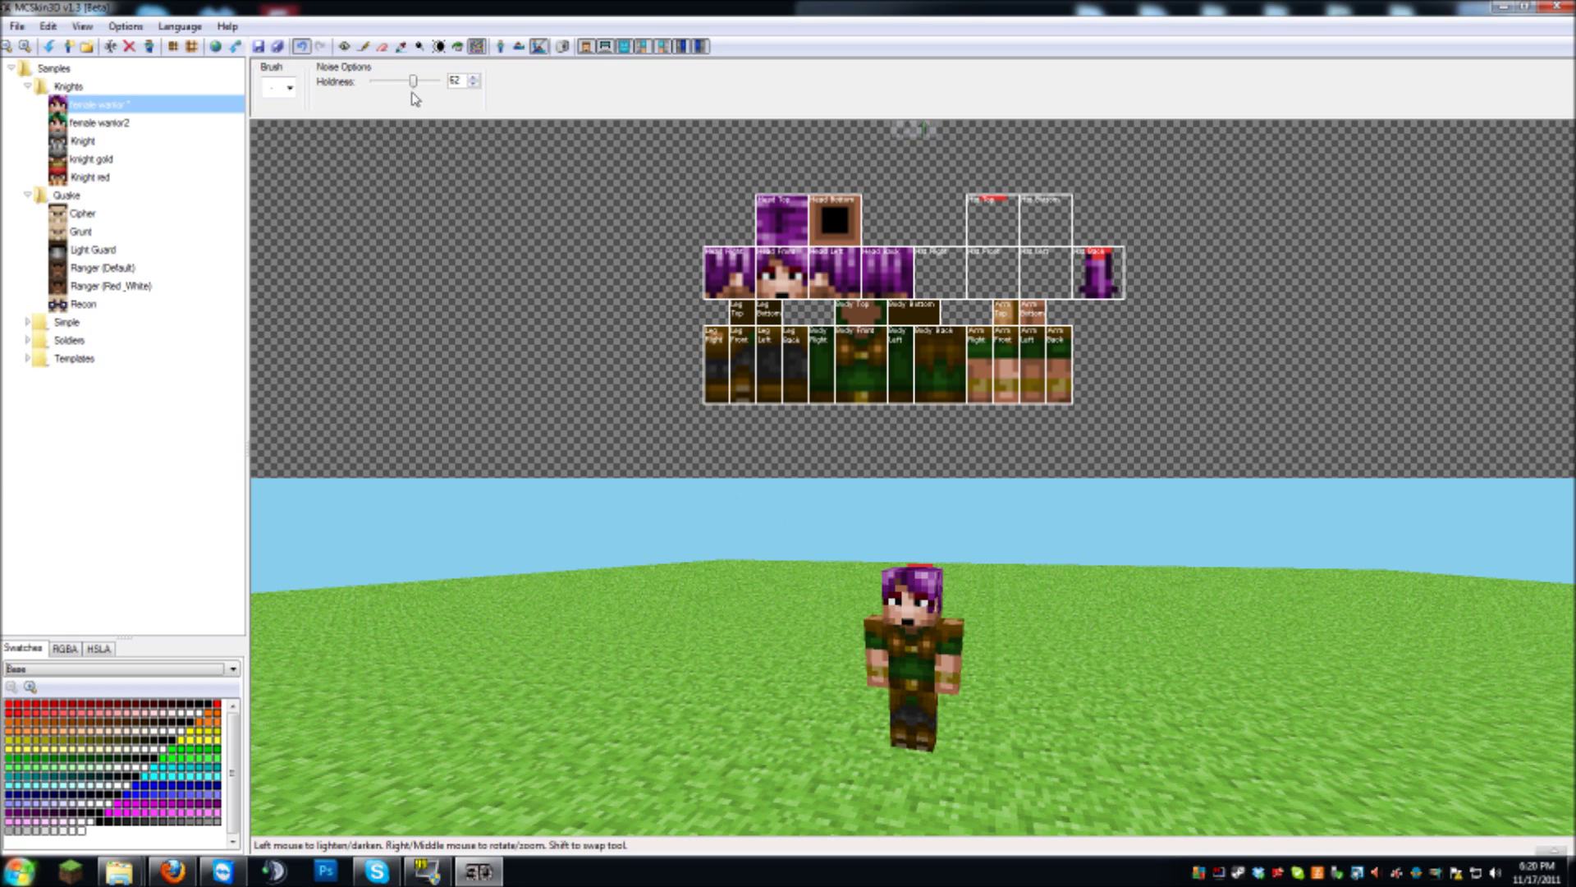
Test noise strokes on the body, legs and Body Front, undoing each one
left_click(290, 89)
mouse_move(917, 652)
left_mouse_down()
mouse_move(911, 734)
mouse_move(907, 706)
mouse_move(952, 657)
mouse_move(903, 648)
left_mouse_up()
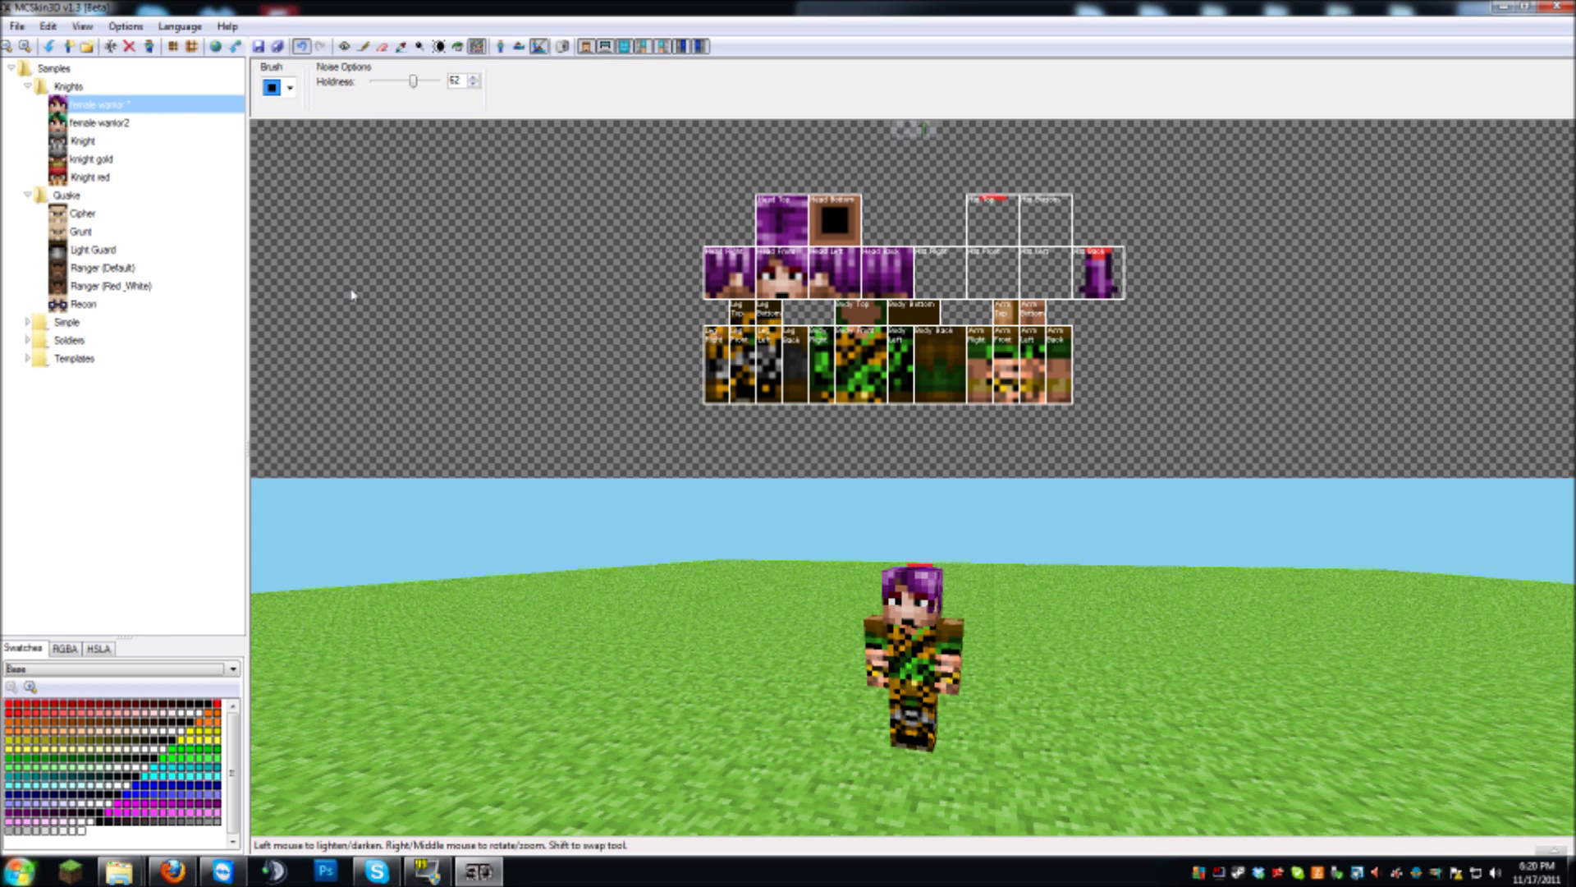
left_click(302, 47)
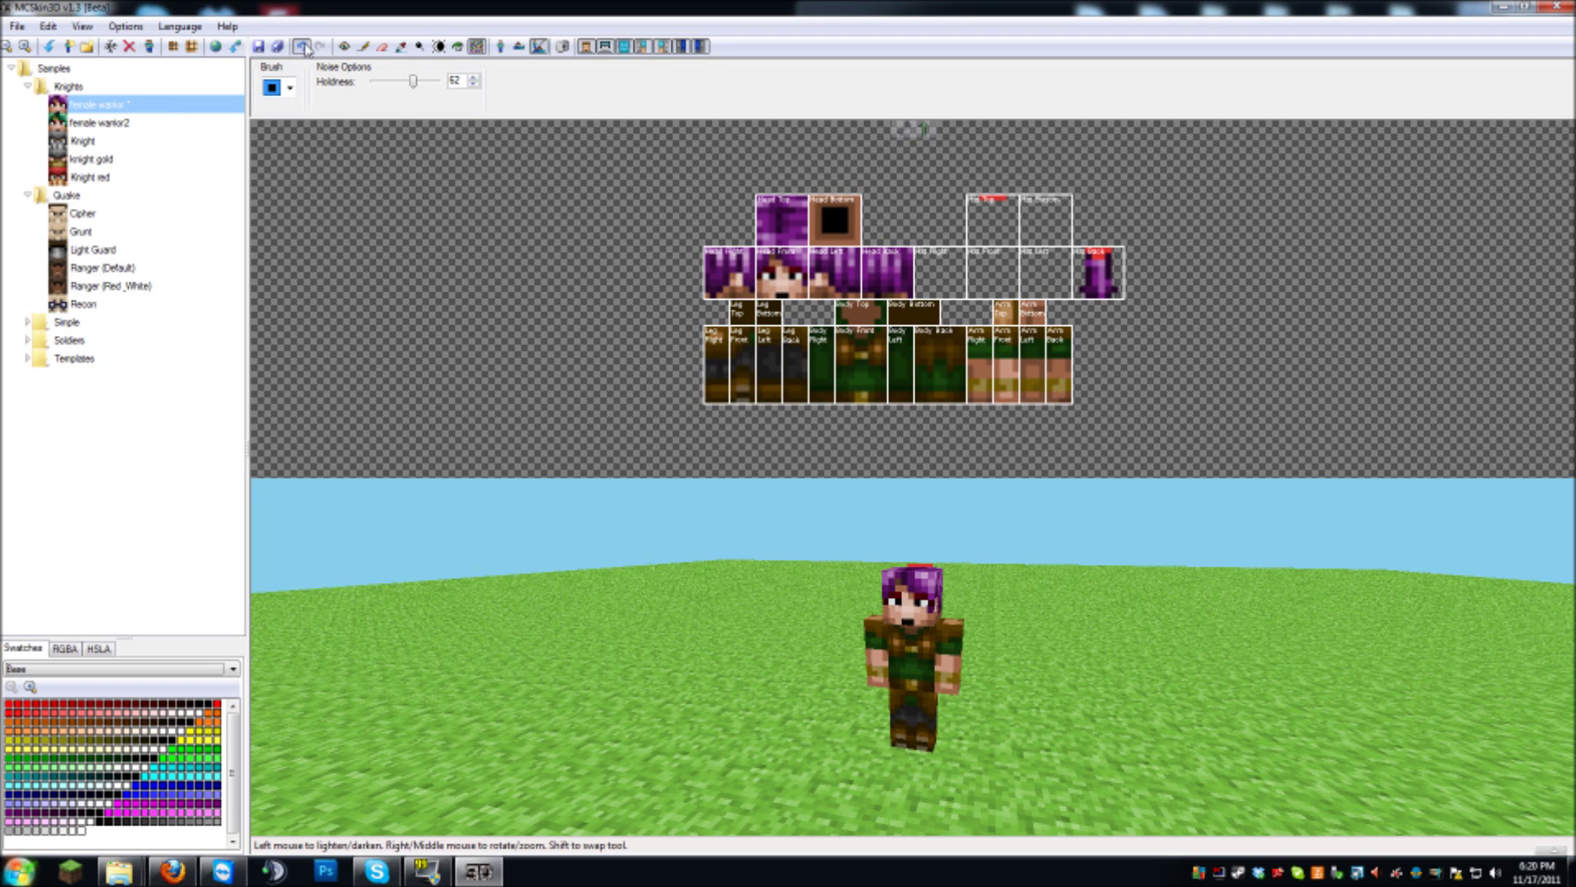
mouse_move(818, 338)
left_mouse_down()
mouse_move(854, 378)
mouse_move(831, 365)
left_mouse_up()
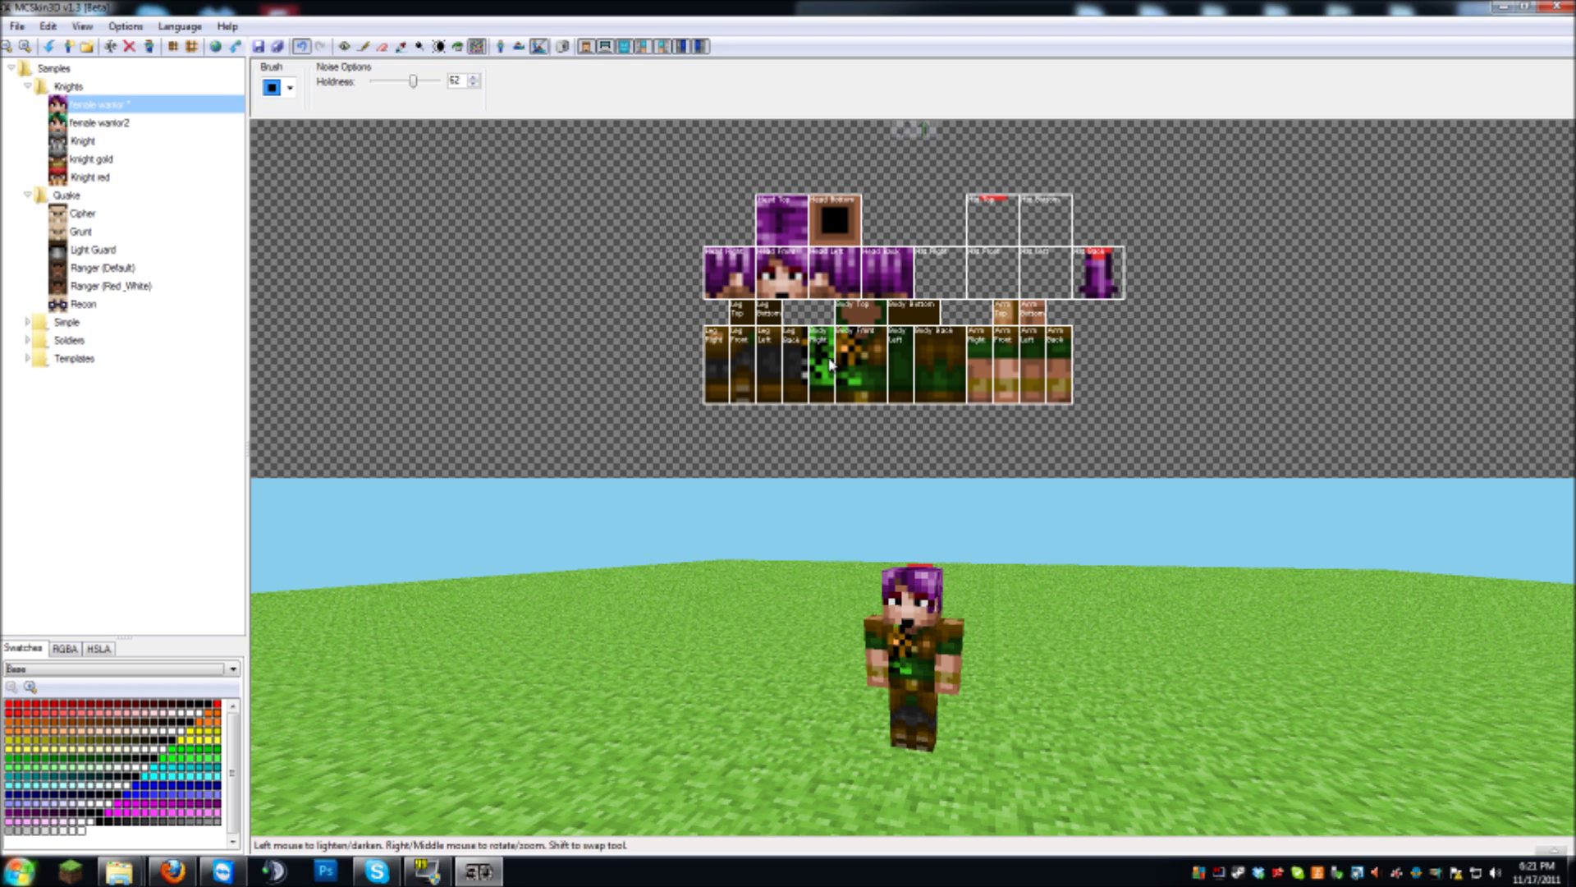
key("ctrl+z")
key("ctrl+z")
With a 3-pixel square brush, add noise to the Head Top and Head Right, then hide the head
left_click(290, 88)
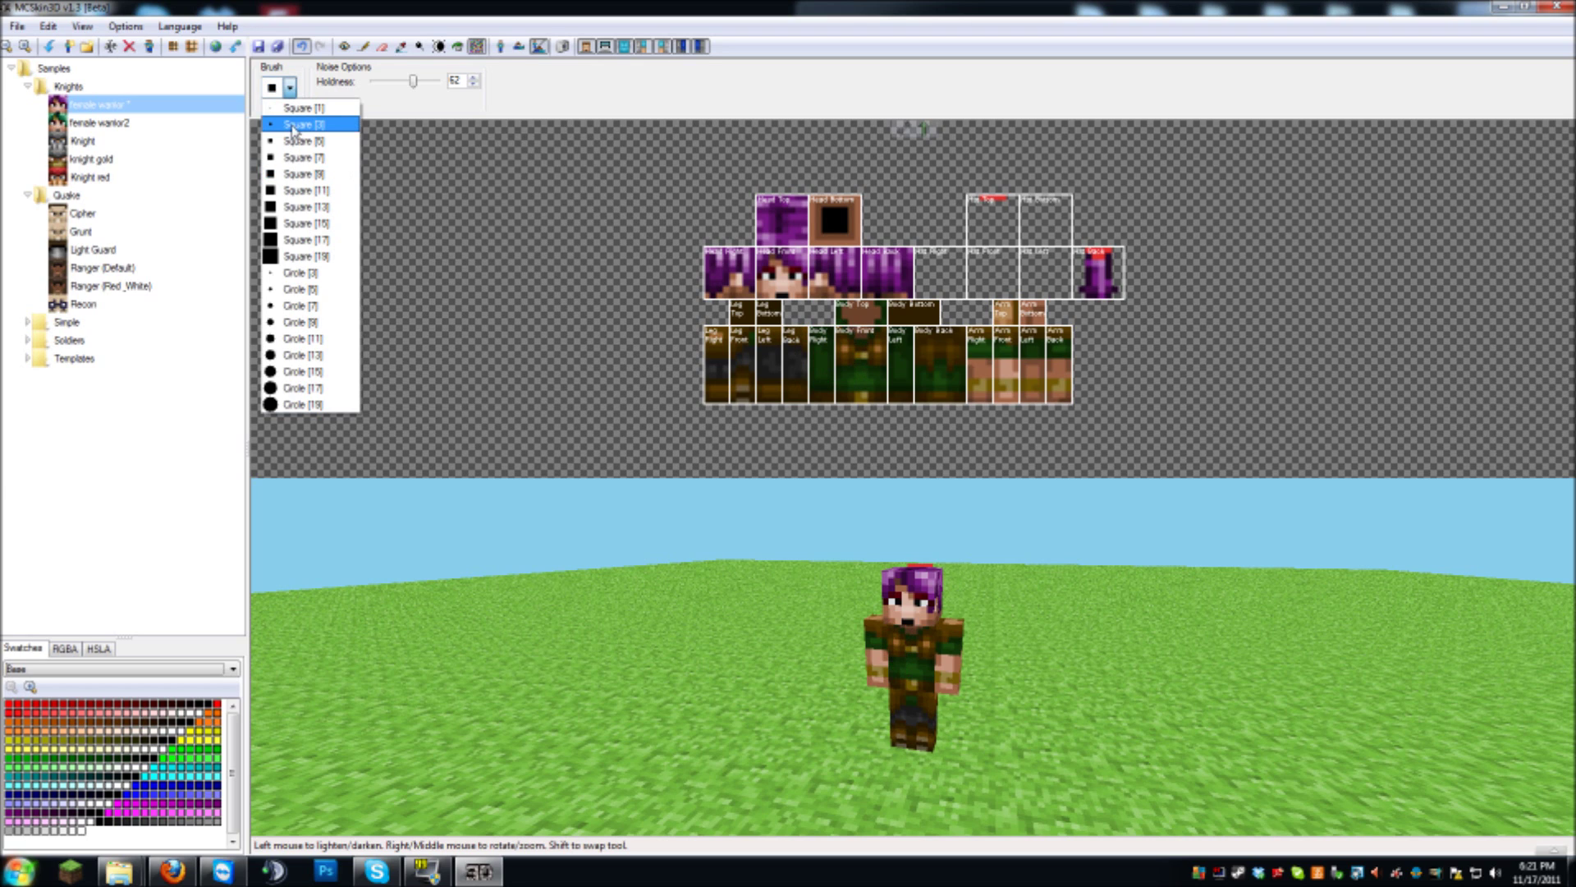
left_click(298, 140)
mouse_move(770, 220)
left_mouse_down()
mouse_move(790, 238)
mouse_move(784, 226)
left_mouse_up()
left_click_drag(706, 271, 691, 302)
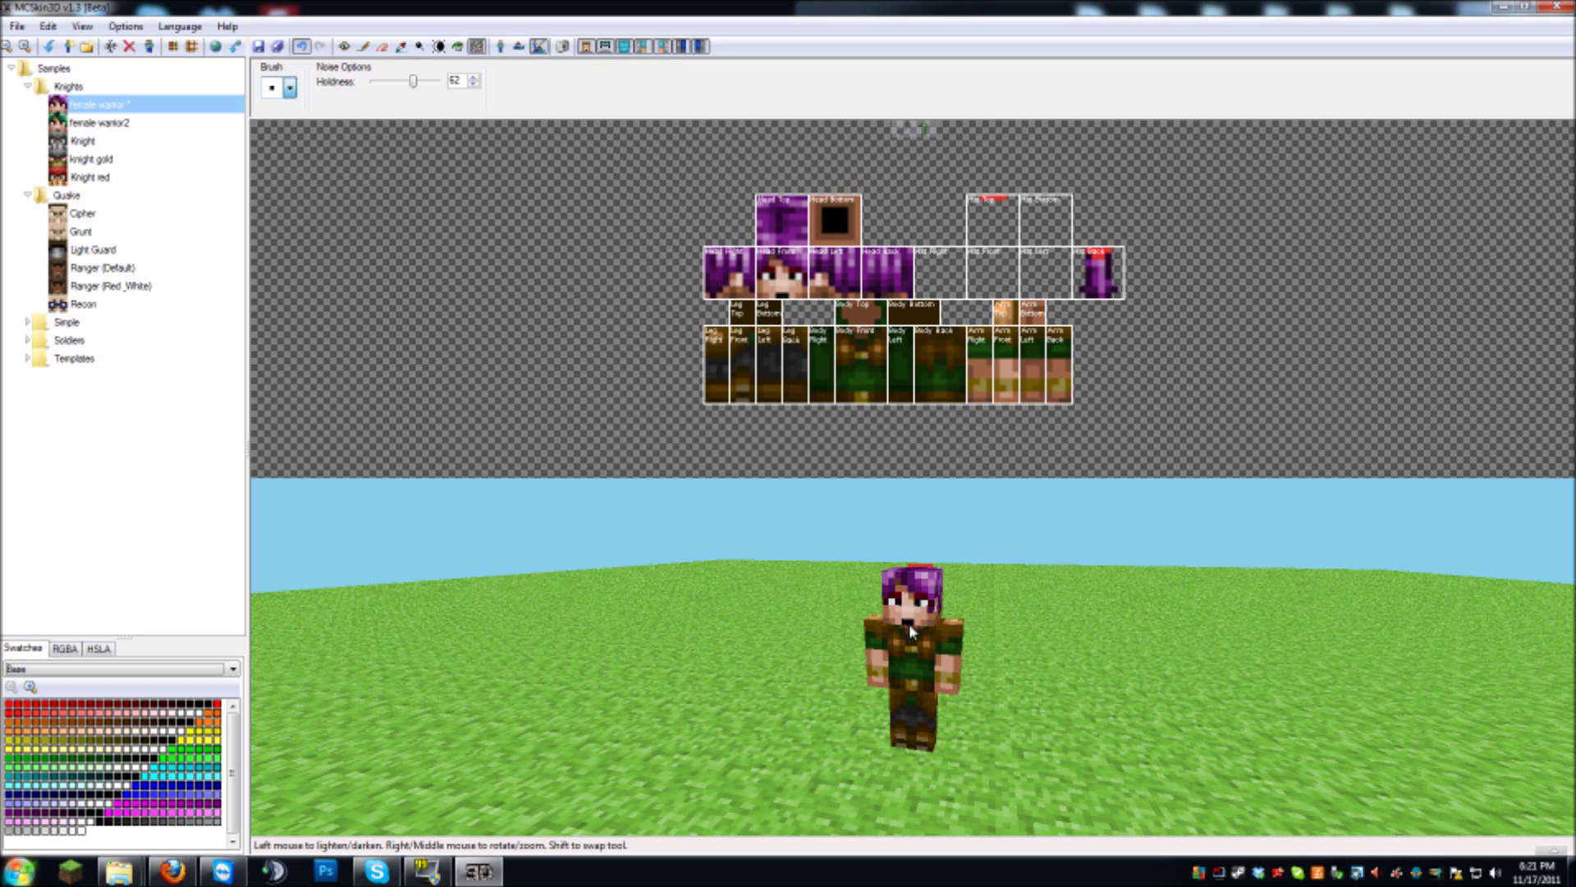
left_click(952, 649)
scroll(953, 652, "up", 3)
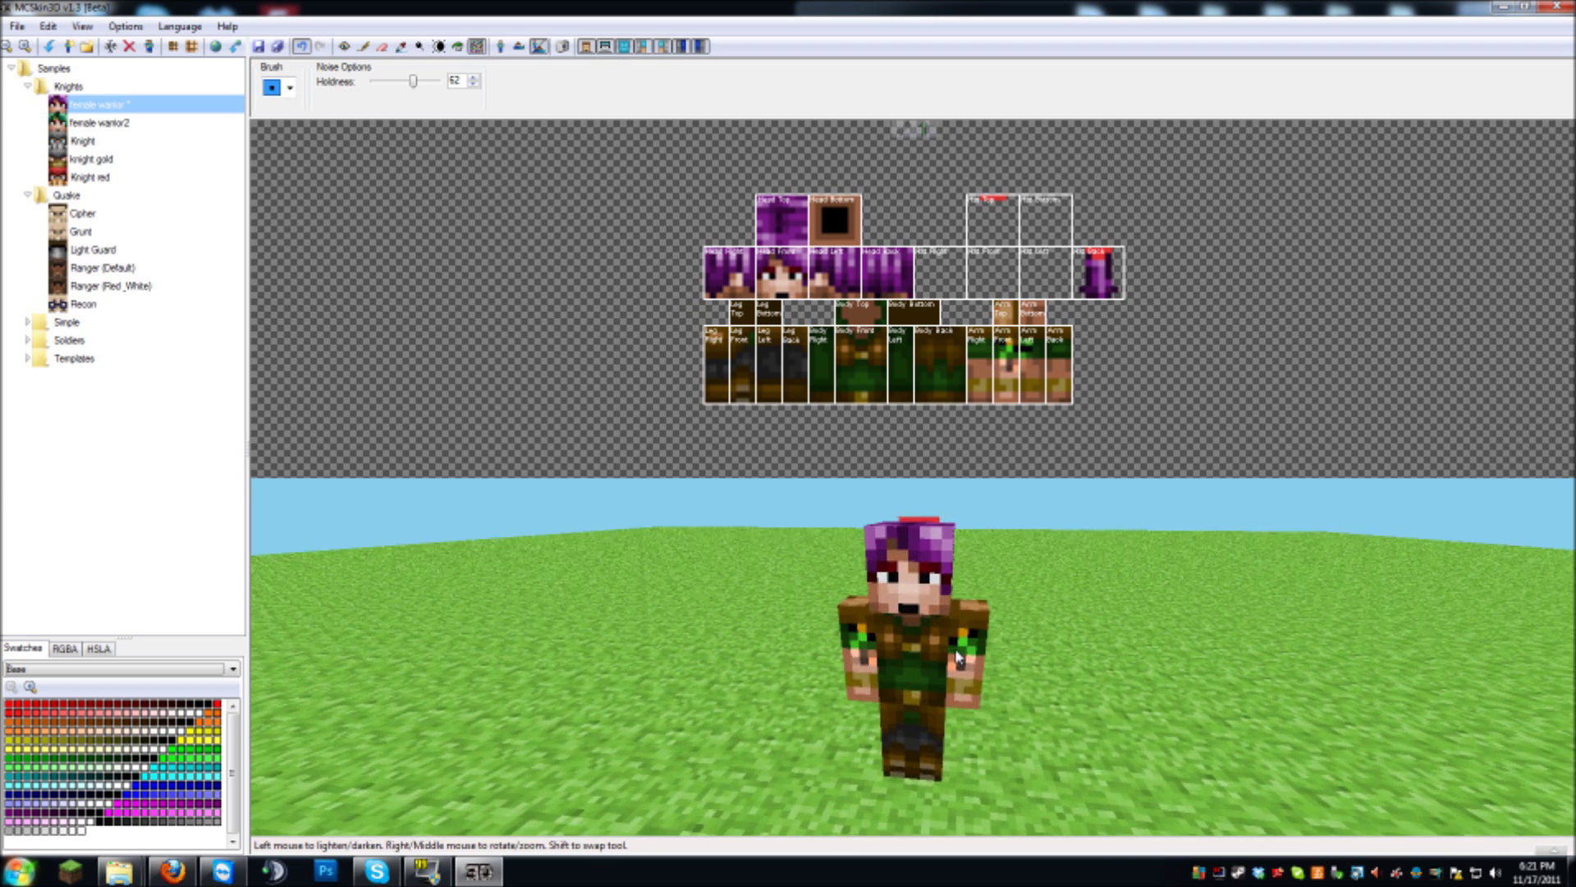
key("ctrl+z")
scroll(977, 673, "down", 3)
left_click(587, 46)
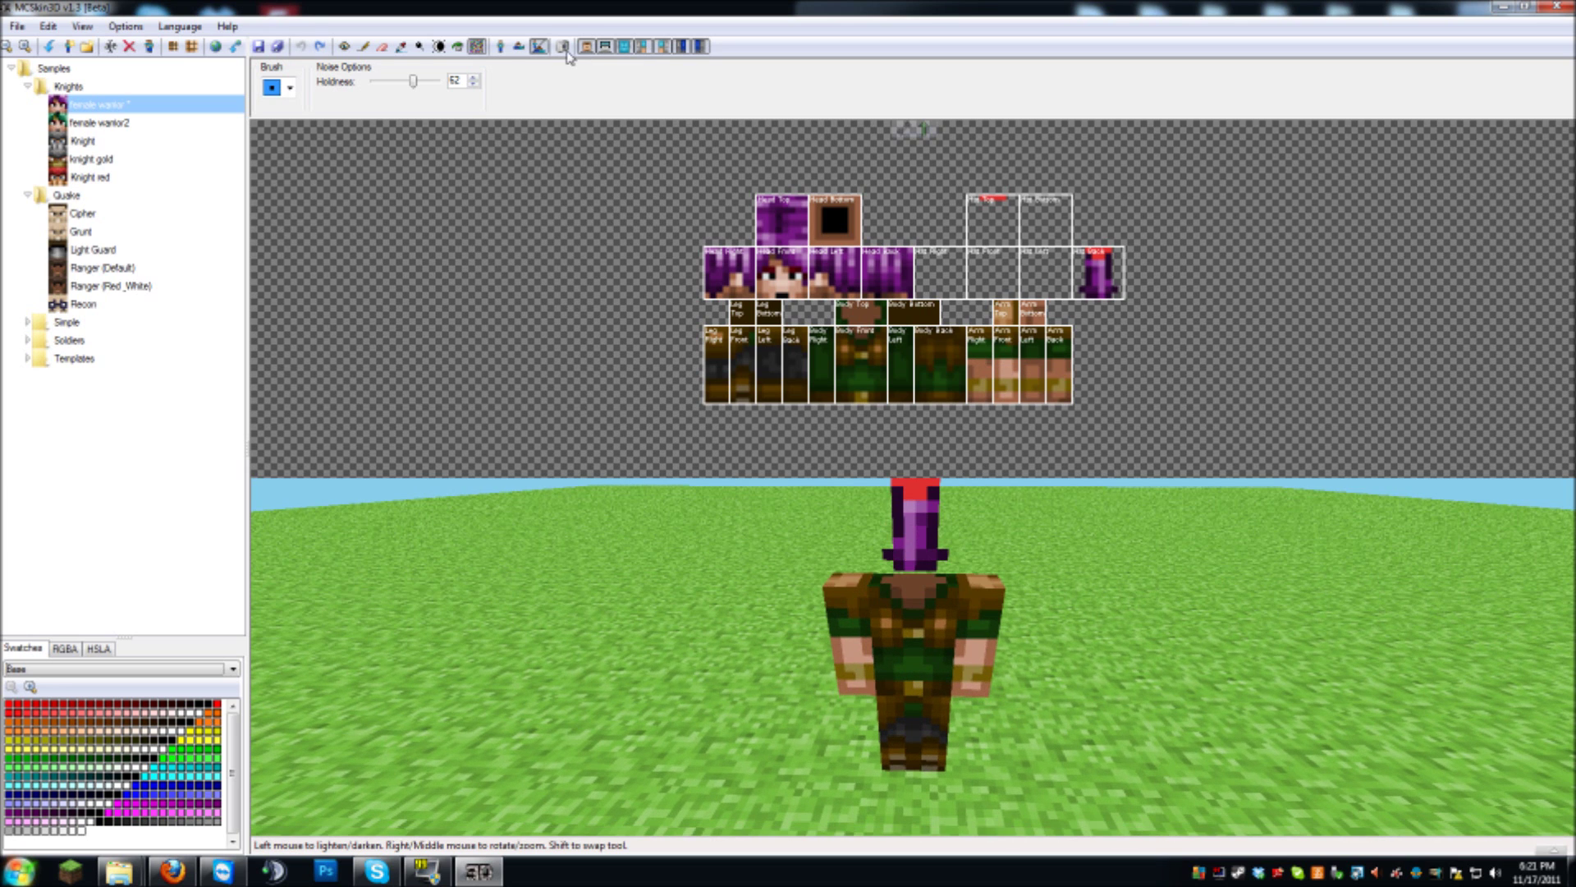
Enable Ghost Hidden Parts in View > 3D Settings
left_click(126, 26)
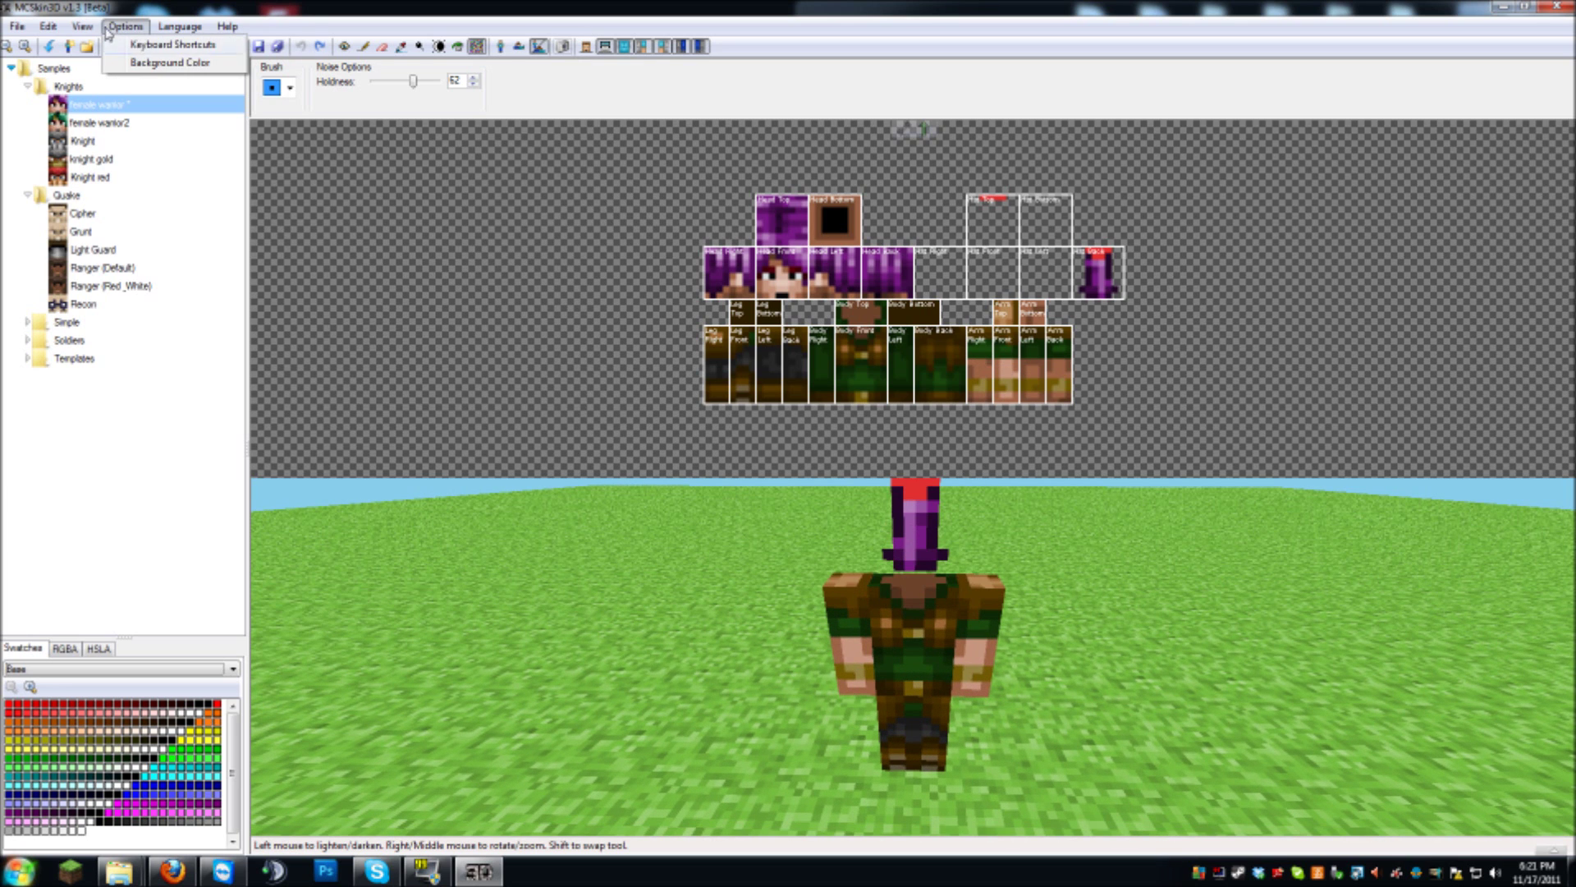
left_click(111, 30)
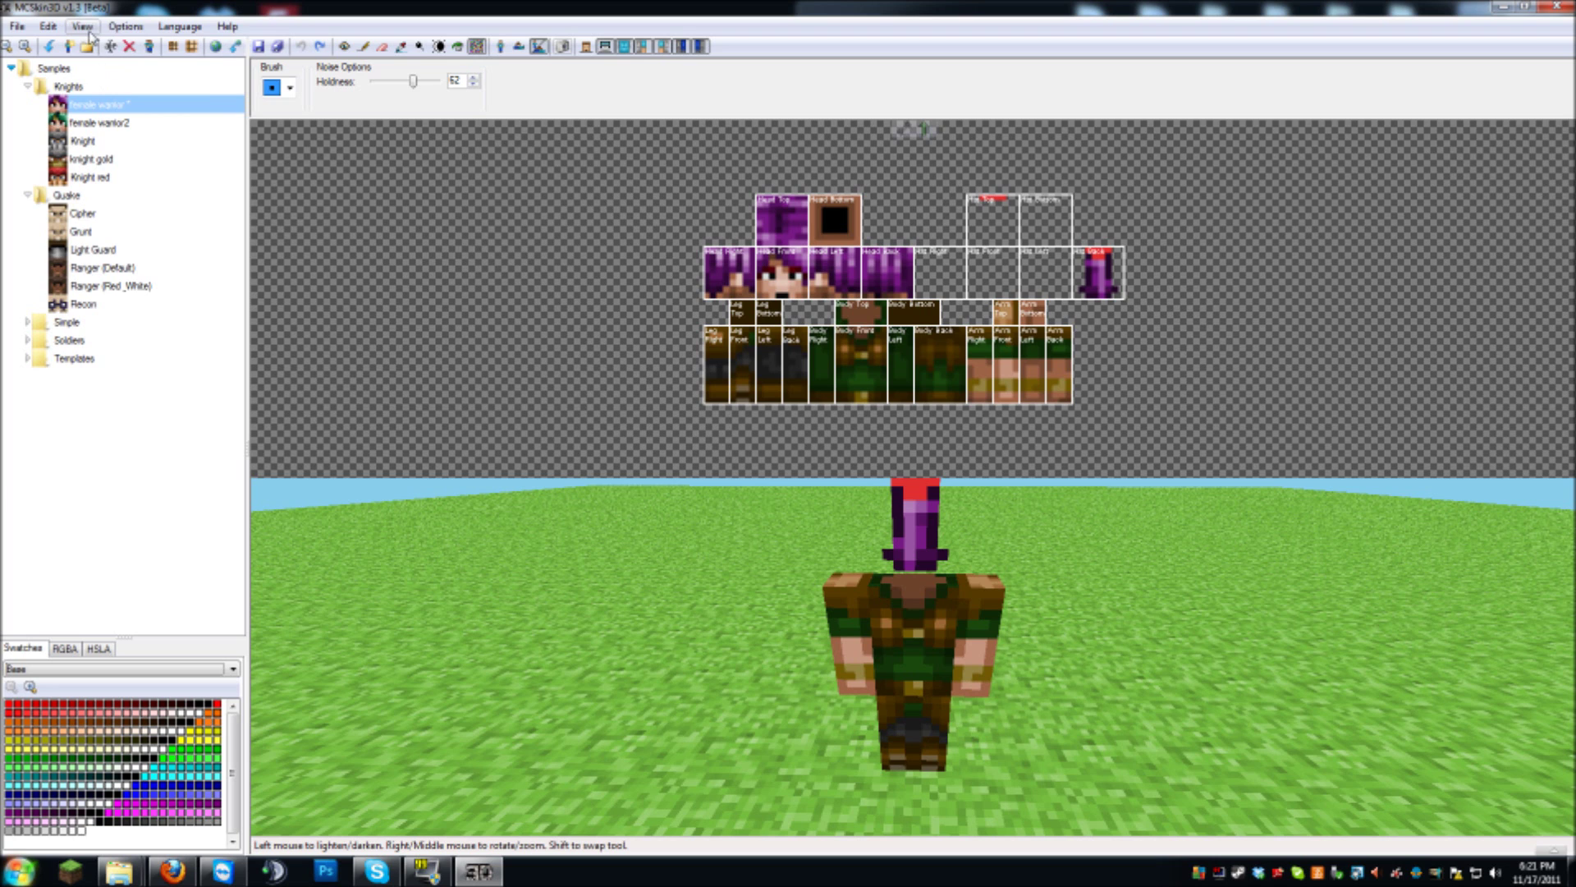
left_click(89, 32)
mouse_move(118, 75)
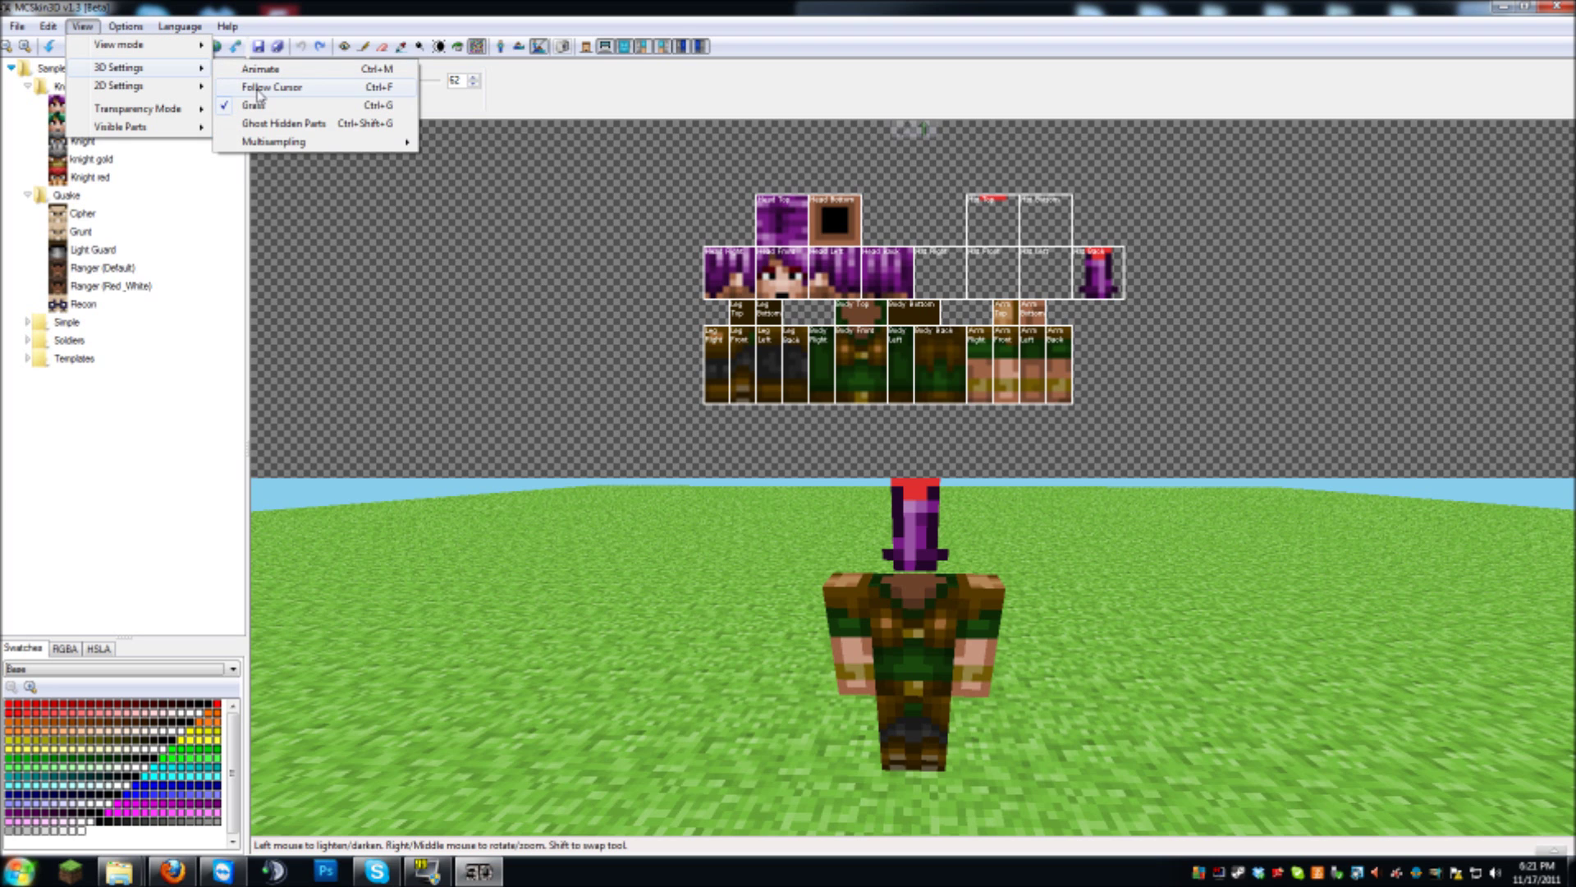
left_click(271, 132)
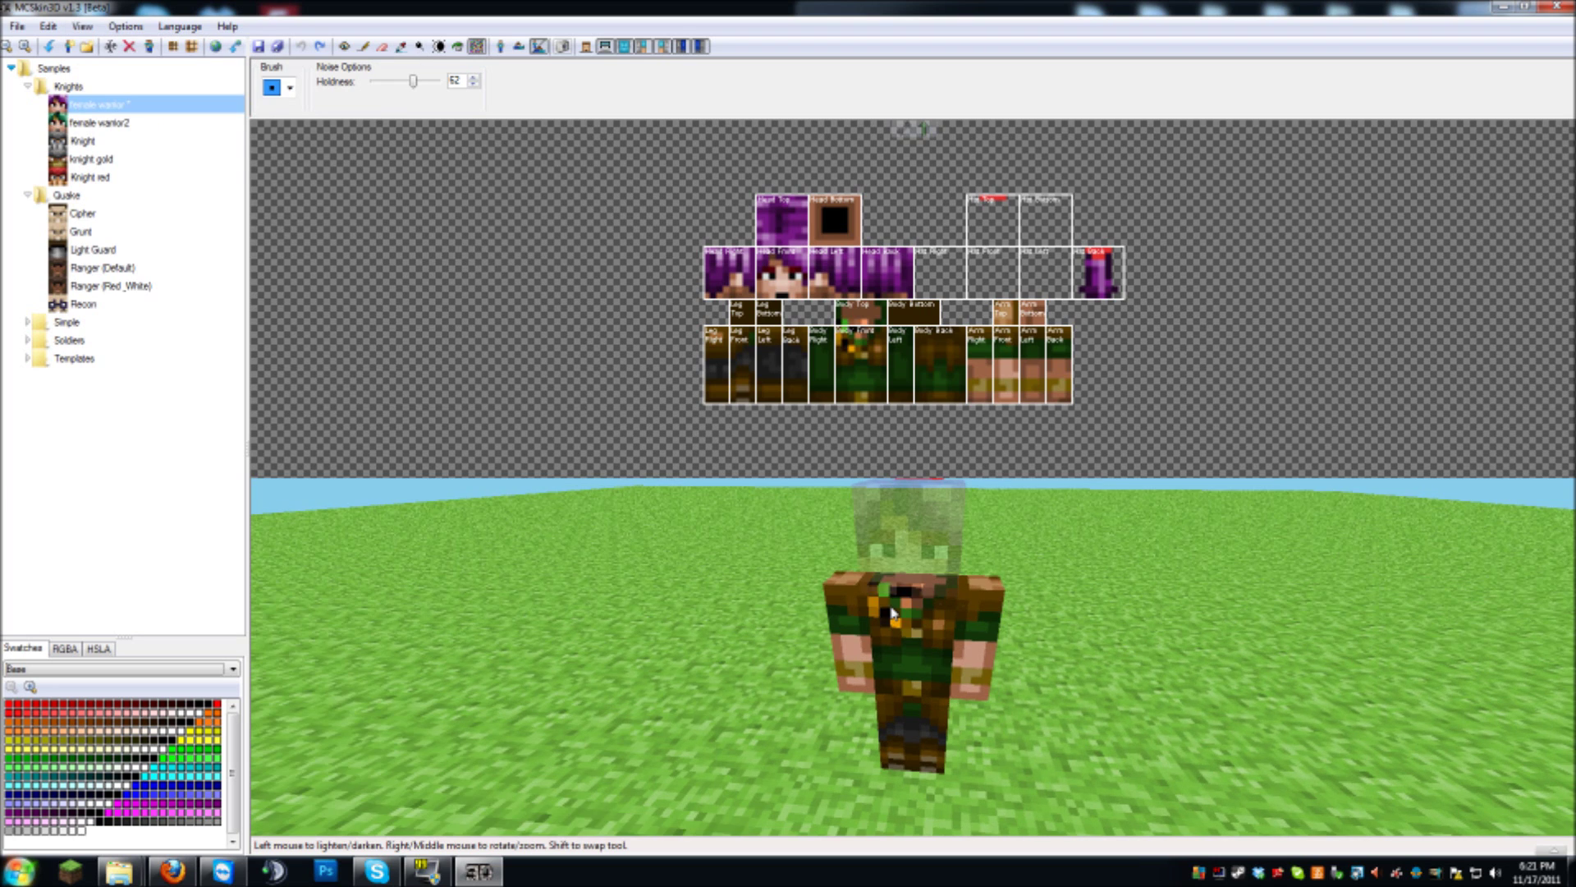
Orbit the model, hide the helmet, test strokes on the back and body, and undo them
right_click_drag(790, 605, 724, 626)
right_click_drag(1117, 614, 657, 599)
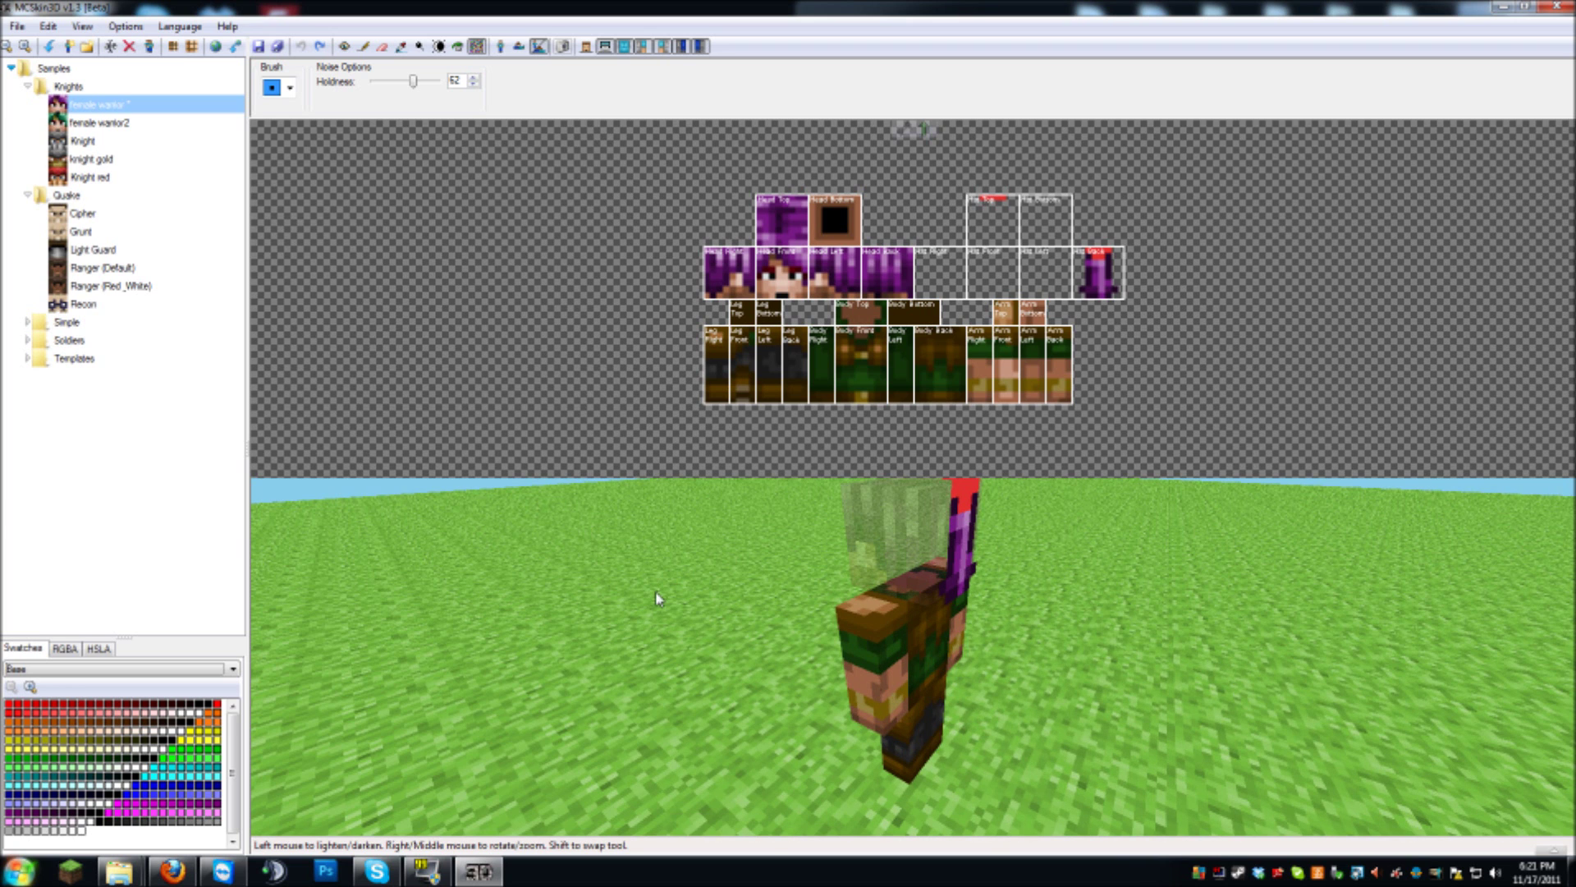
left_click(611, 46)
left_click_drag(920, 649, 913, 575)
key("ctrl+z")
mouse_move(919, 575)
right_mouse_down()
mouse_move(997, 628)
mouse_move(1174, 702)
mouse_move(1316, 661)
mouse_move(1297, 651)
right_mouse_up()
key("ctrl+r")
left_click(915, 578)
key("ctrl+z")
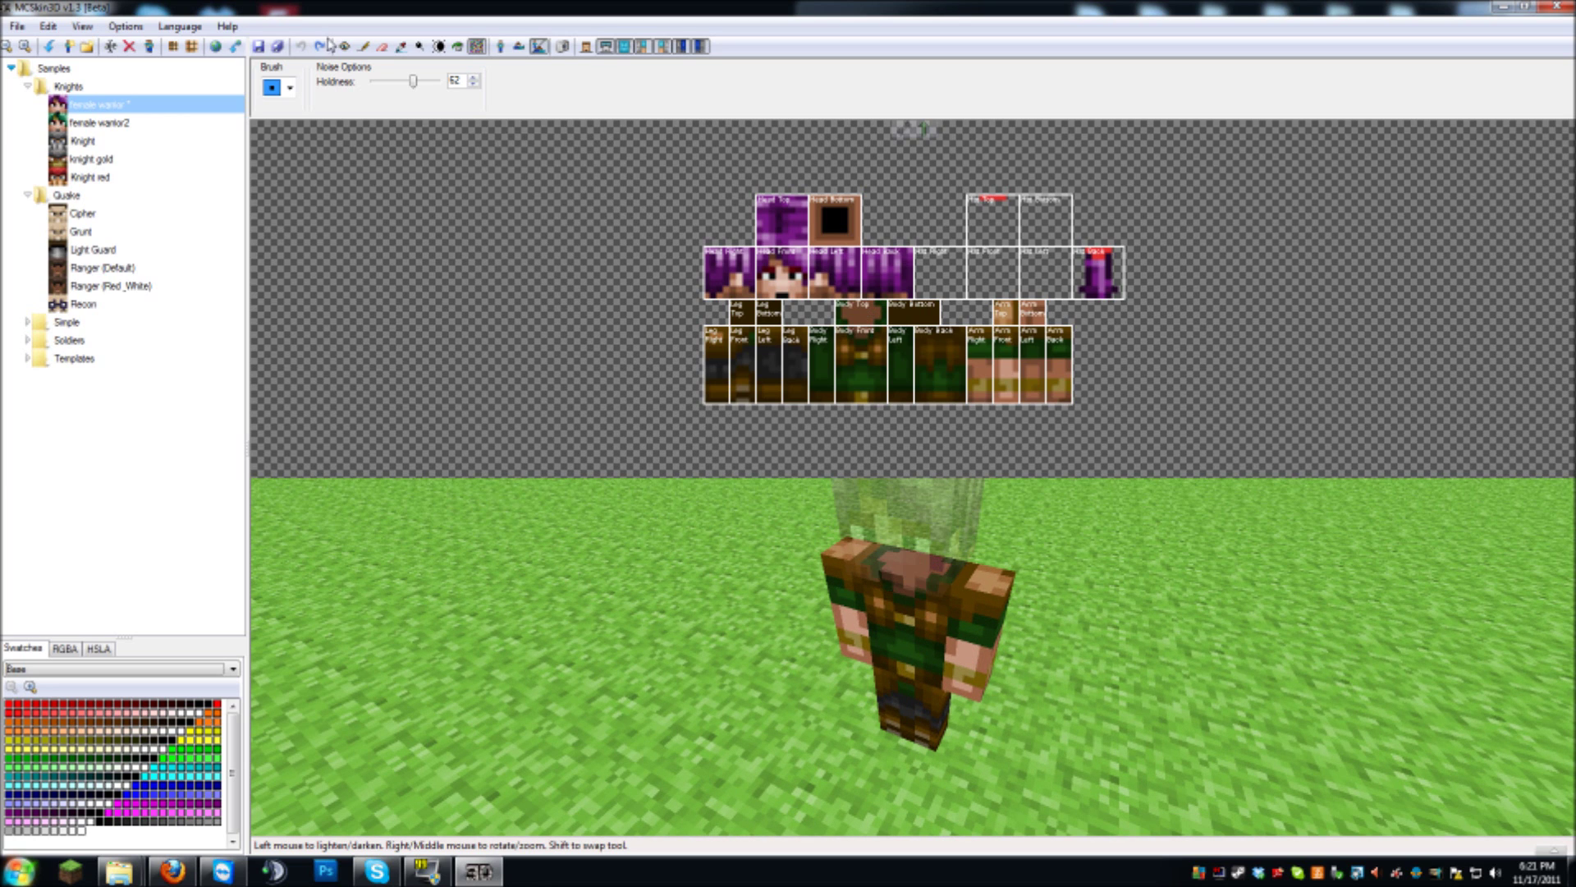
Select the Pencil and show the head and helmet layers again
left_click(364, 46)
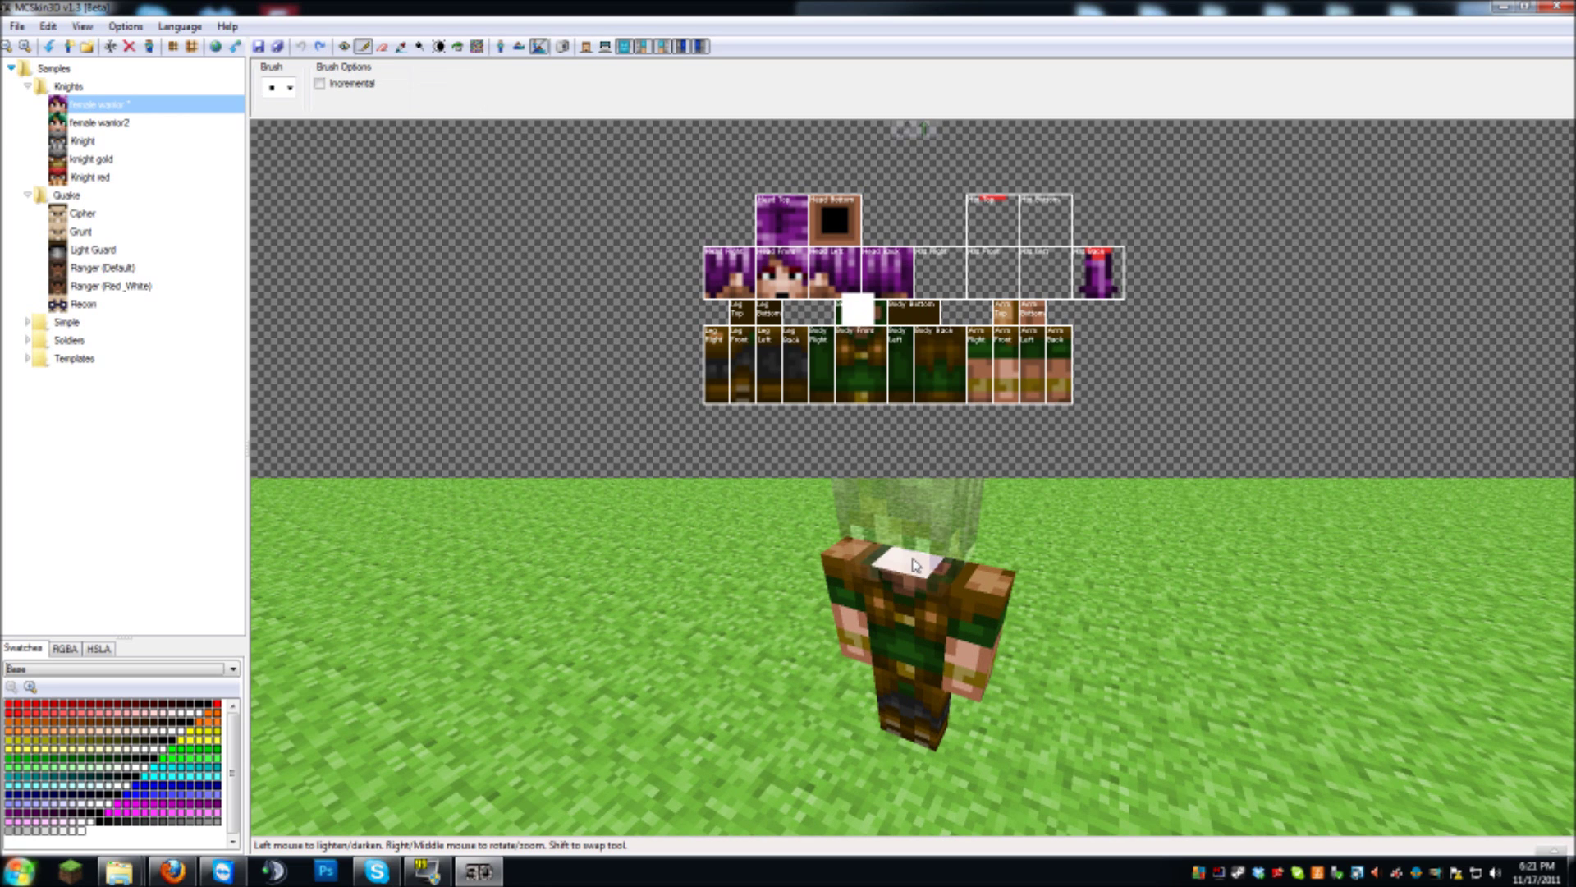
left_click(605, 46)
left_click(585, 46)
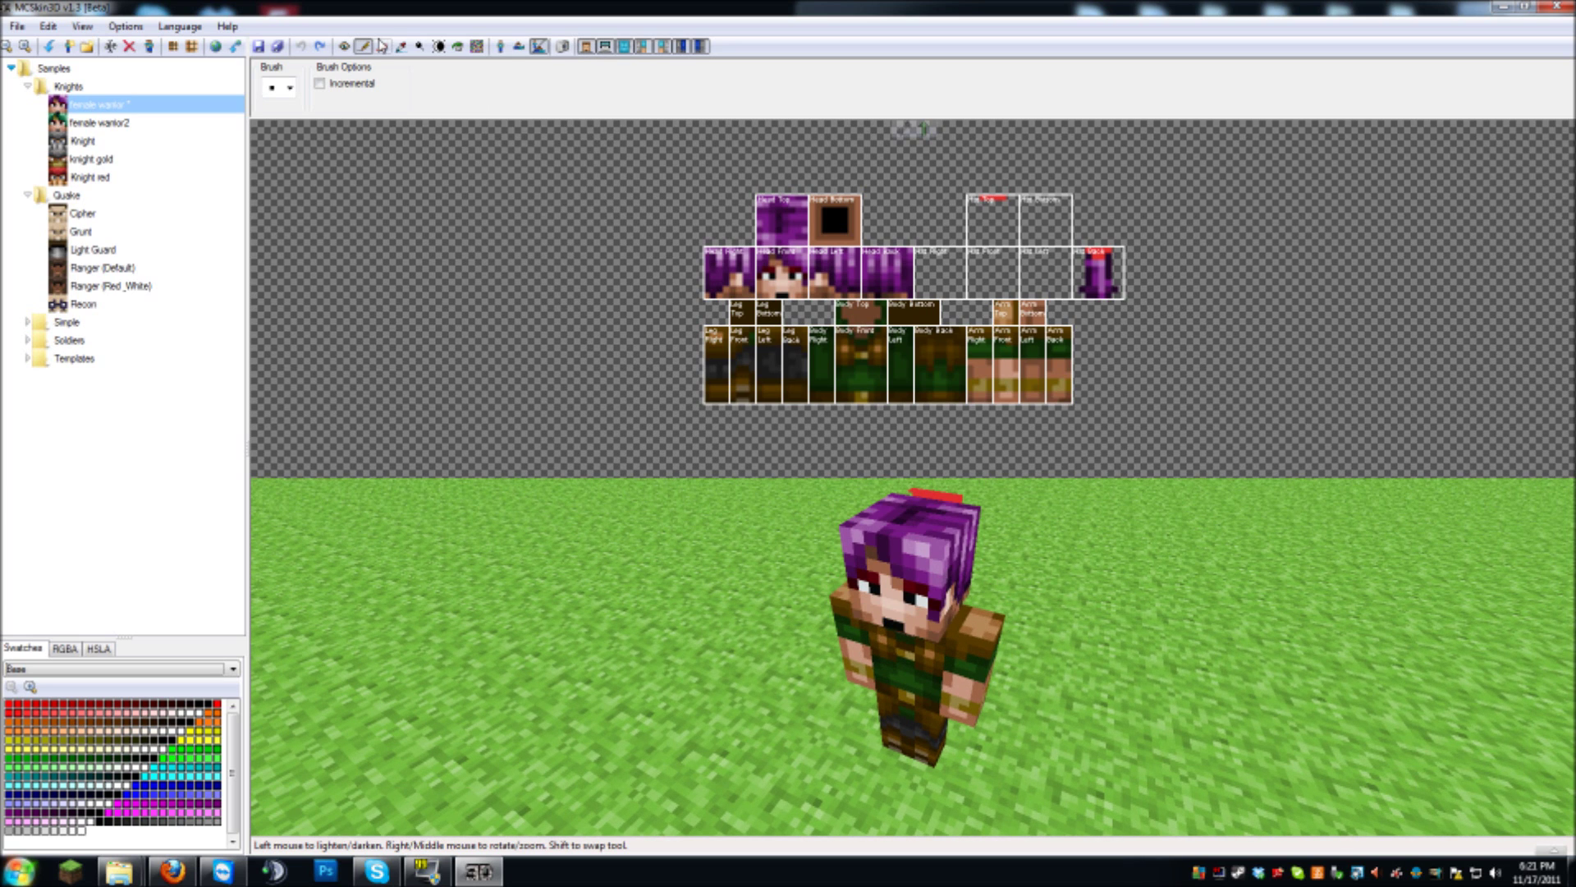
left_click(82, 26)
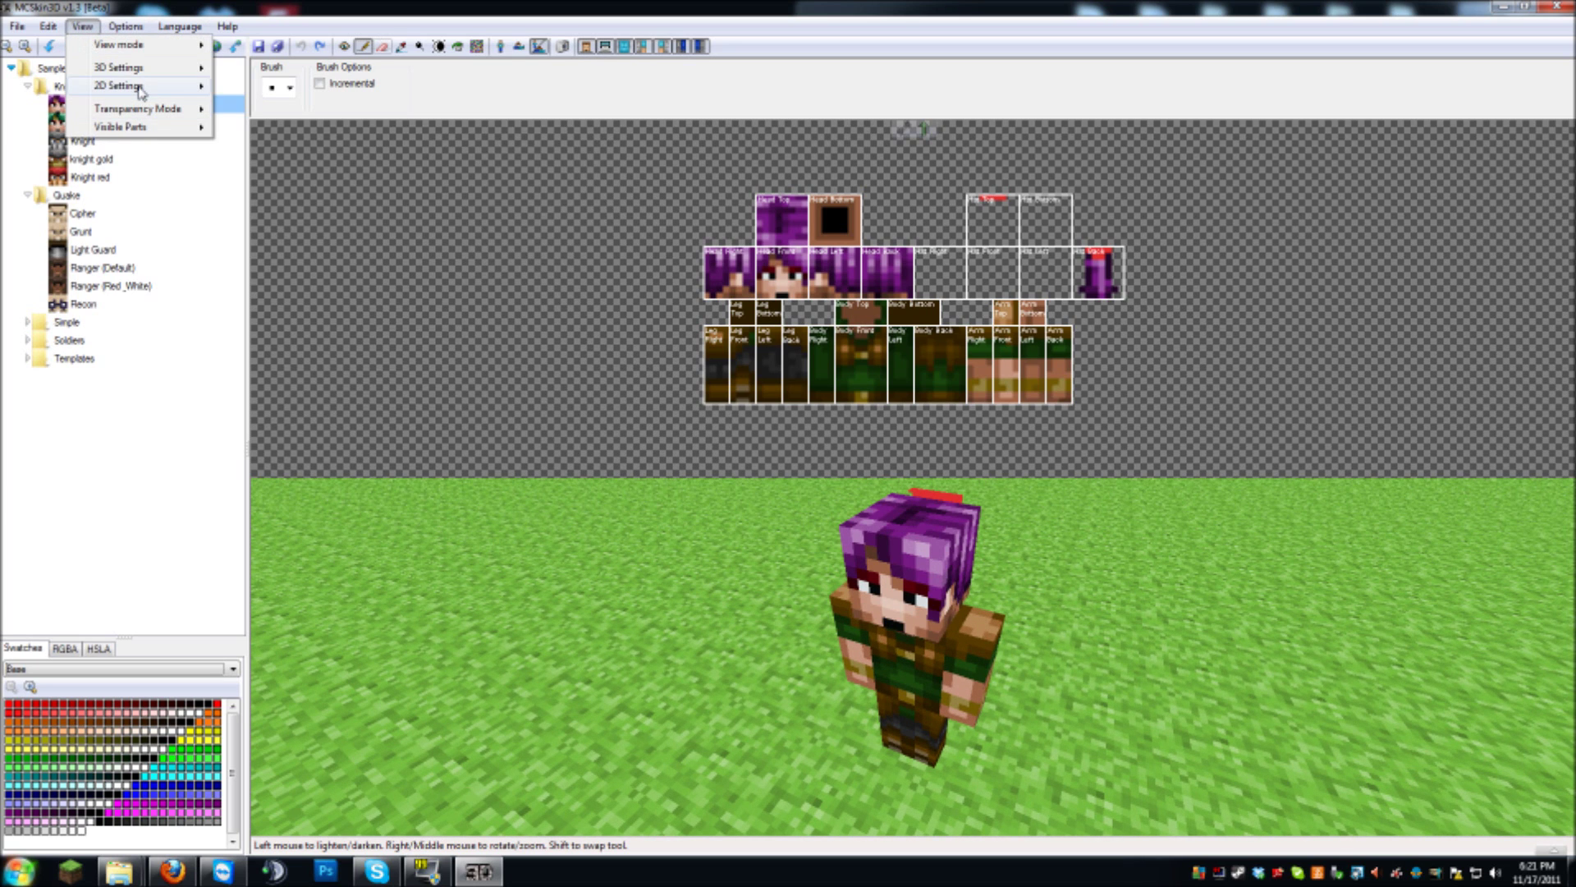
Toggle Ghost Hidden Parts off and on, and try Follow Cursor with the walking animation
mouse_move(139, 89)
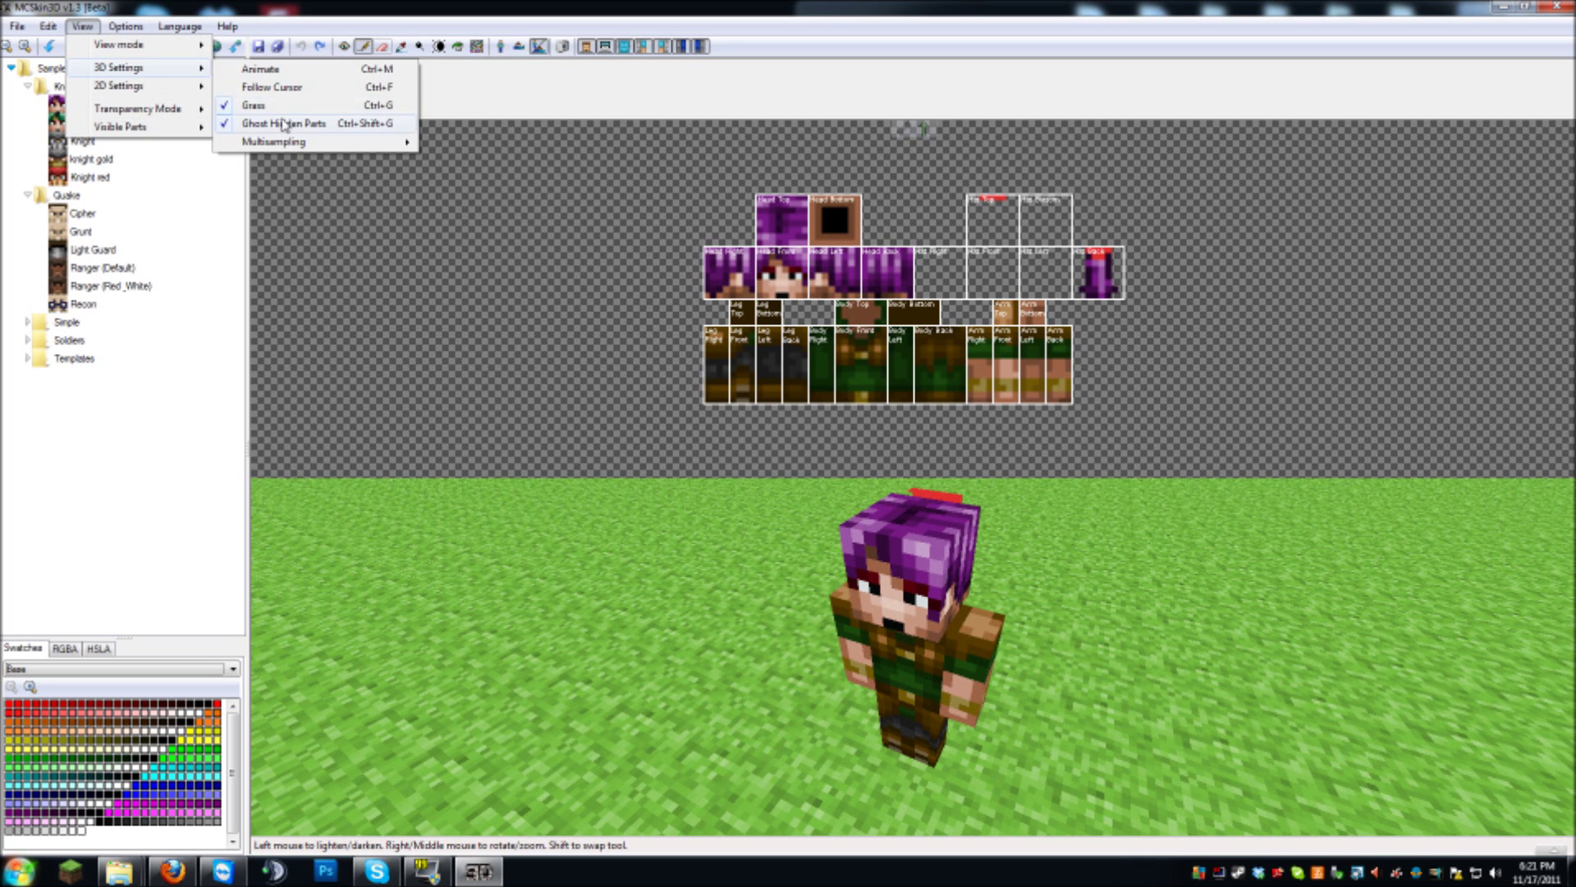
left_click(280, 124)
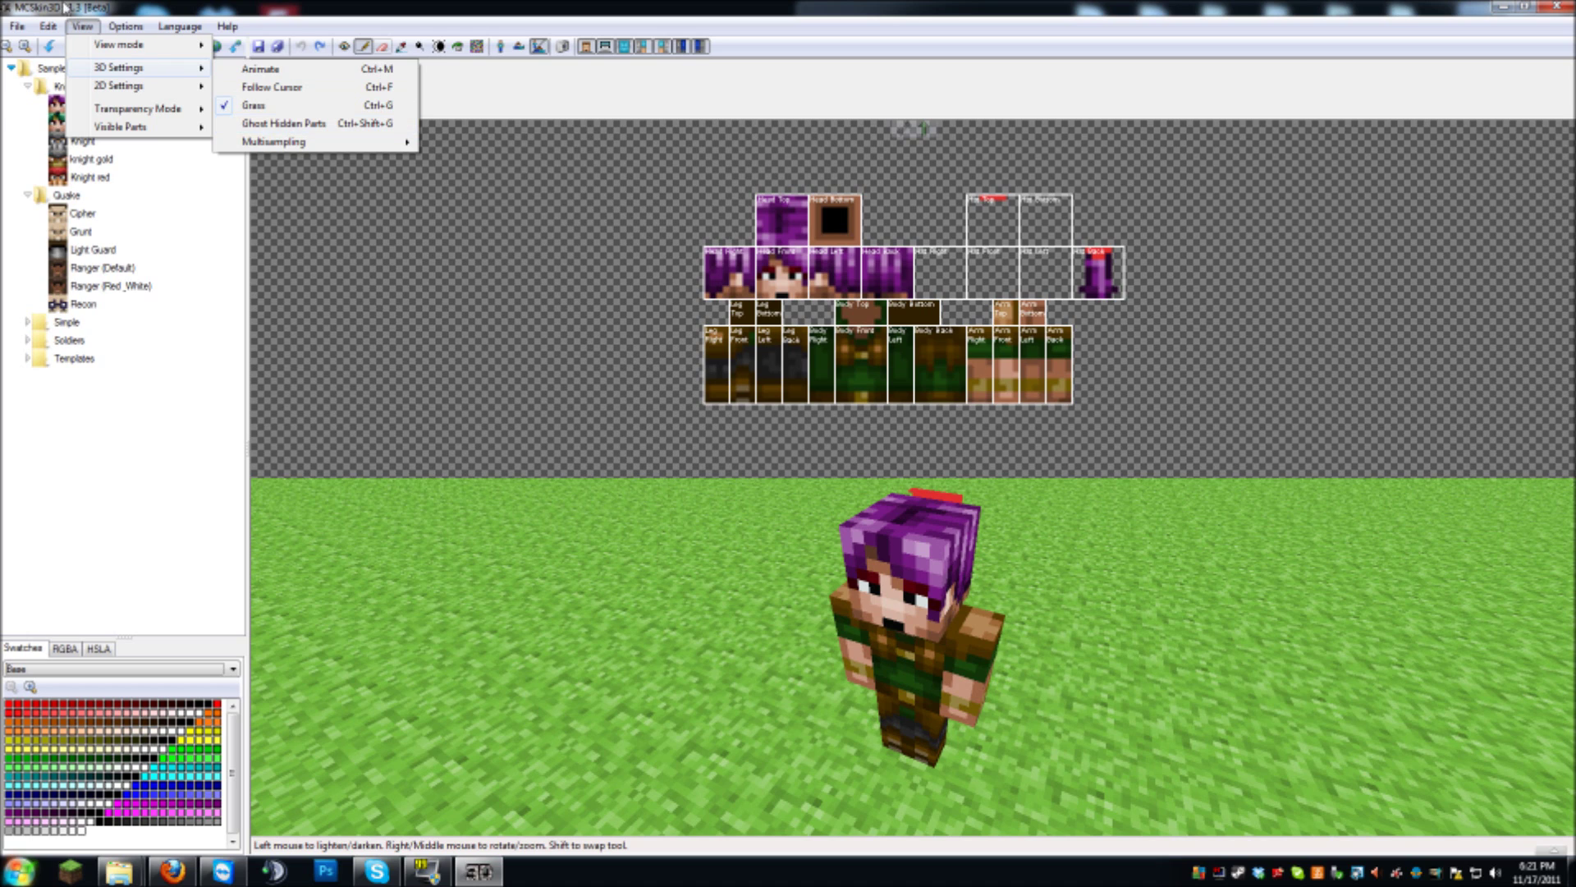
left_click(264, 128)
left_click(267, 88)
left_click(262, 69)
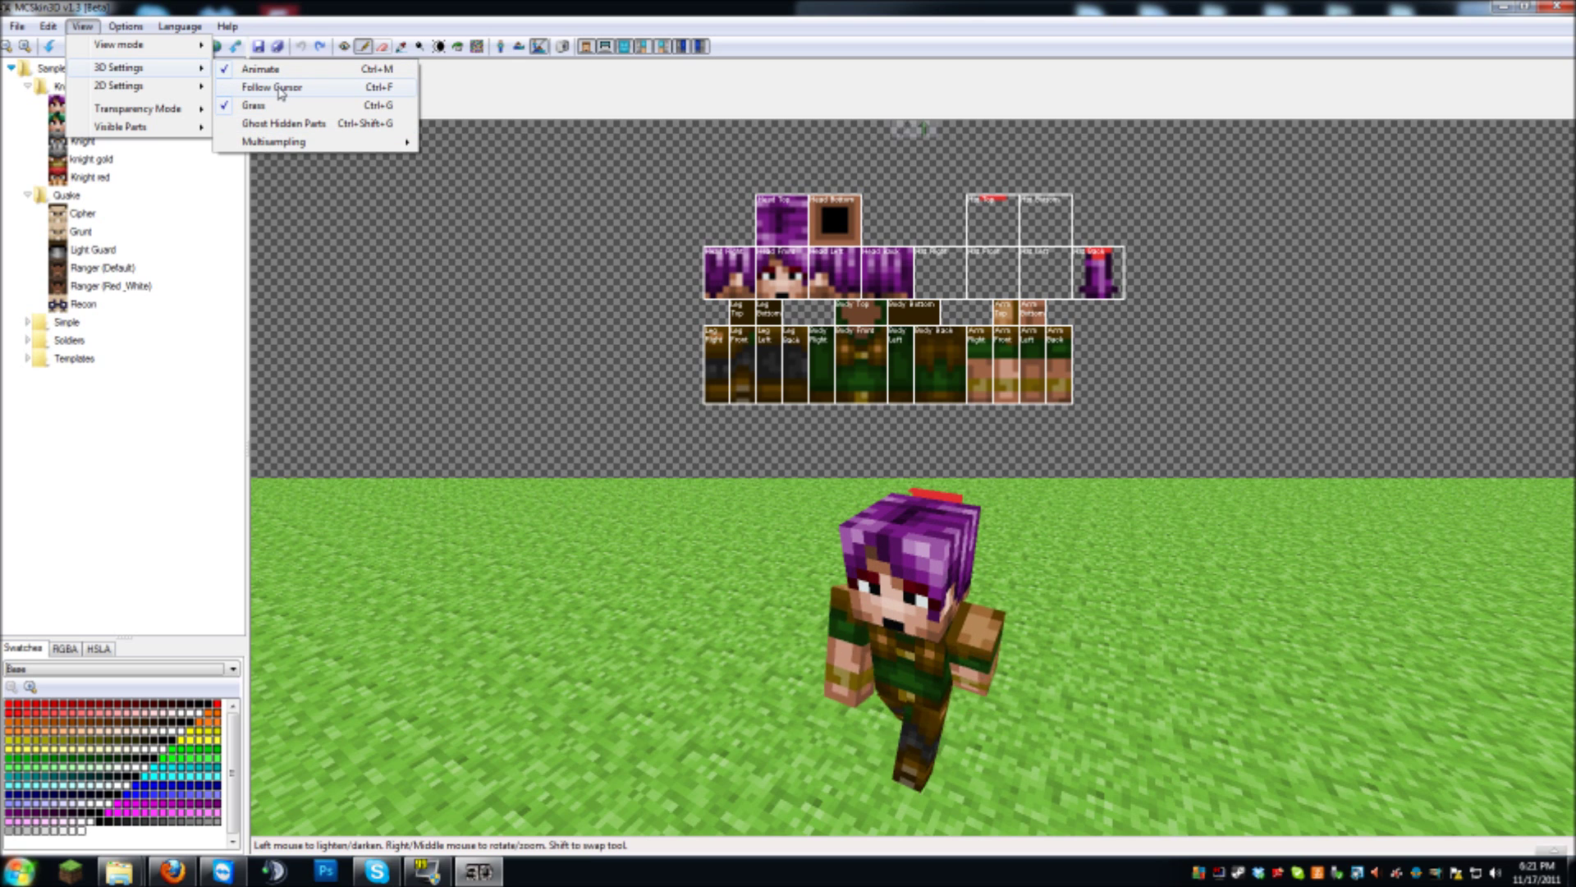
left_click(279, 90)
left_click(261, 69)
Toggle the grass floor off and back on, check Multisampling, and close the menu
left_click(275, 105)
left_click(275, 105)
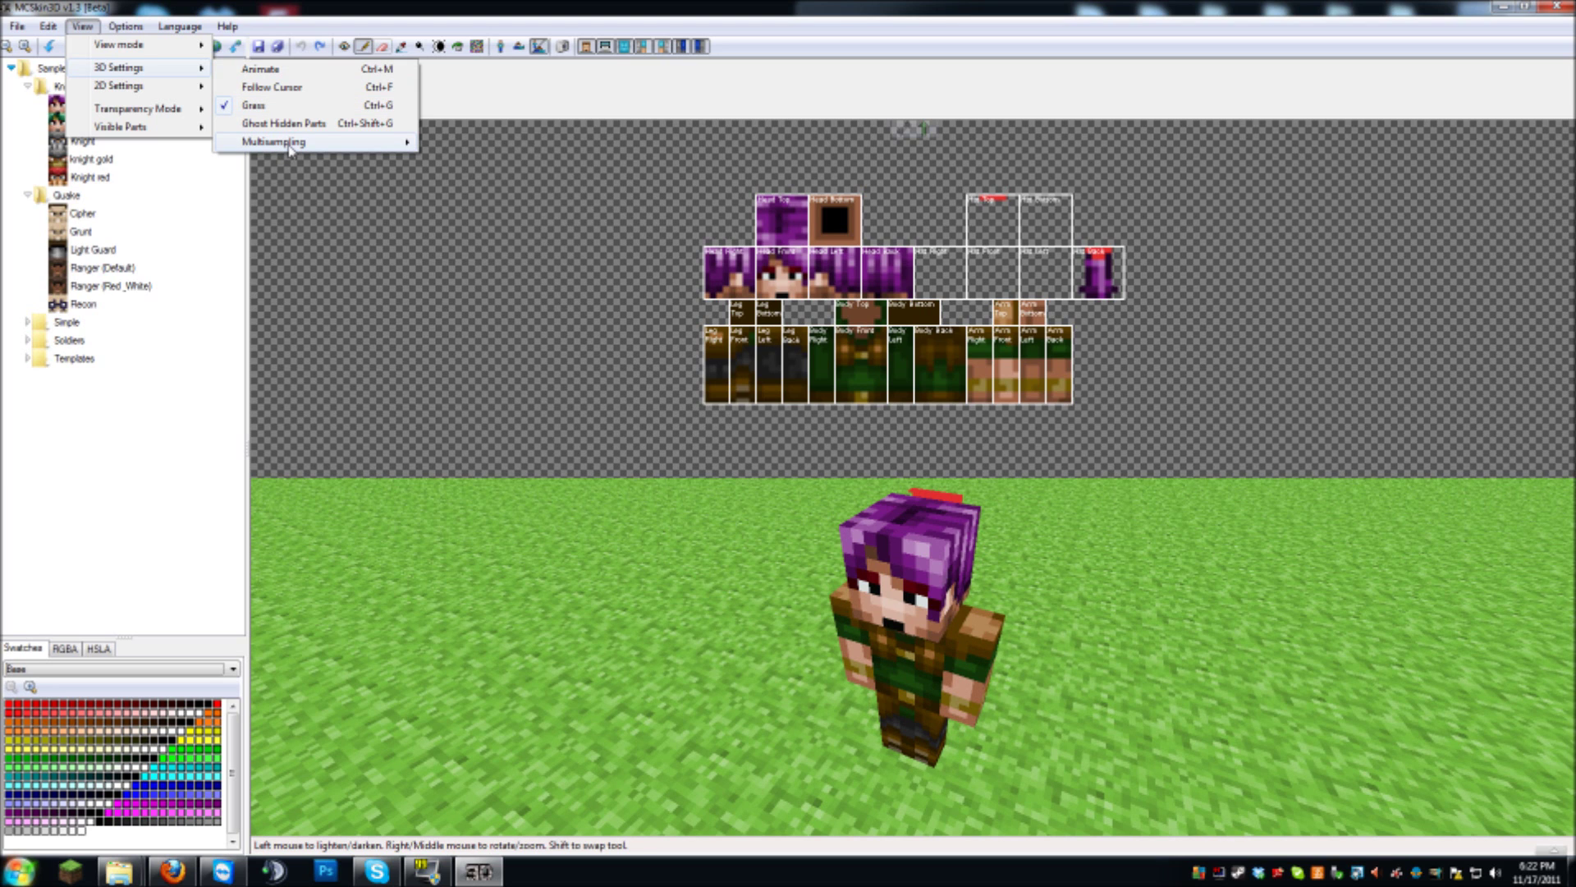
mouse_move(290, 148)
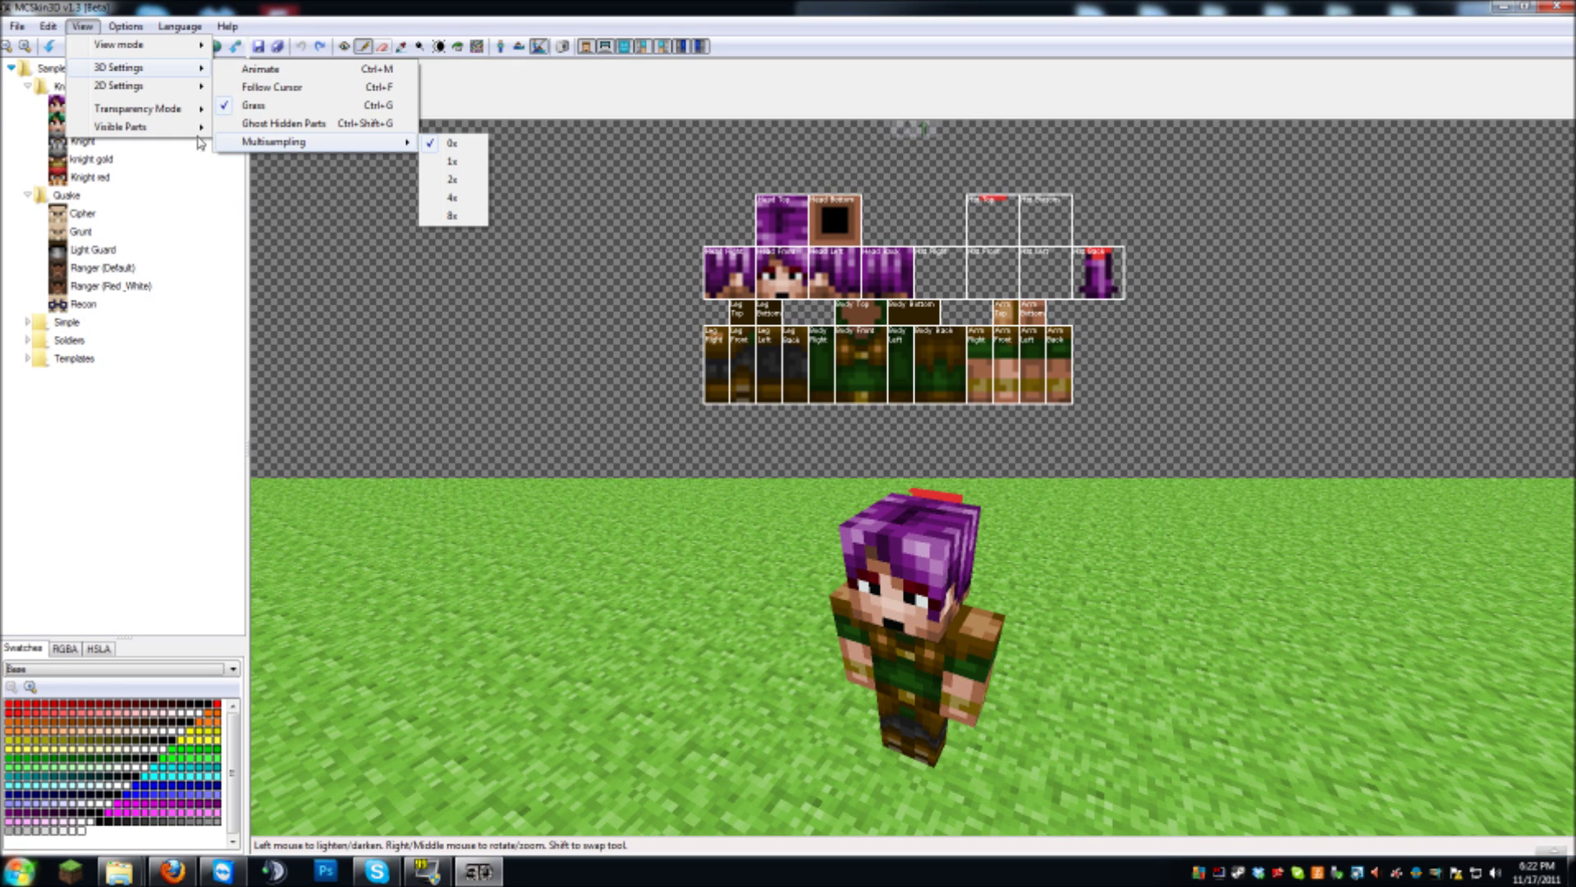
left_click(375, 22)
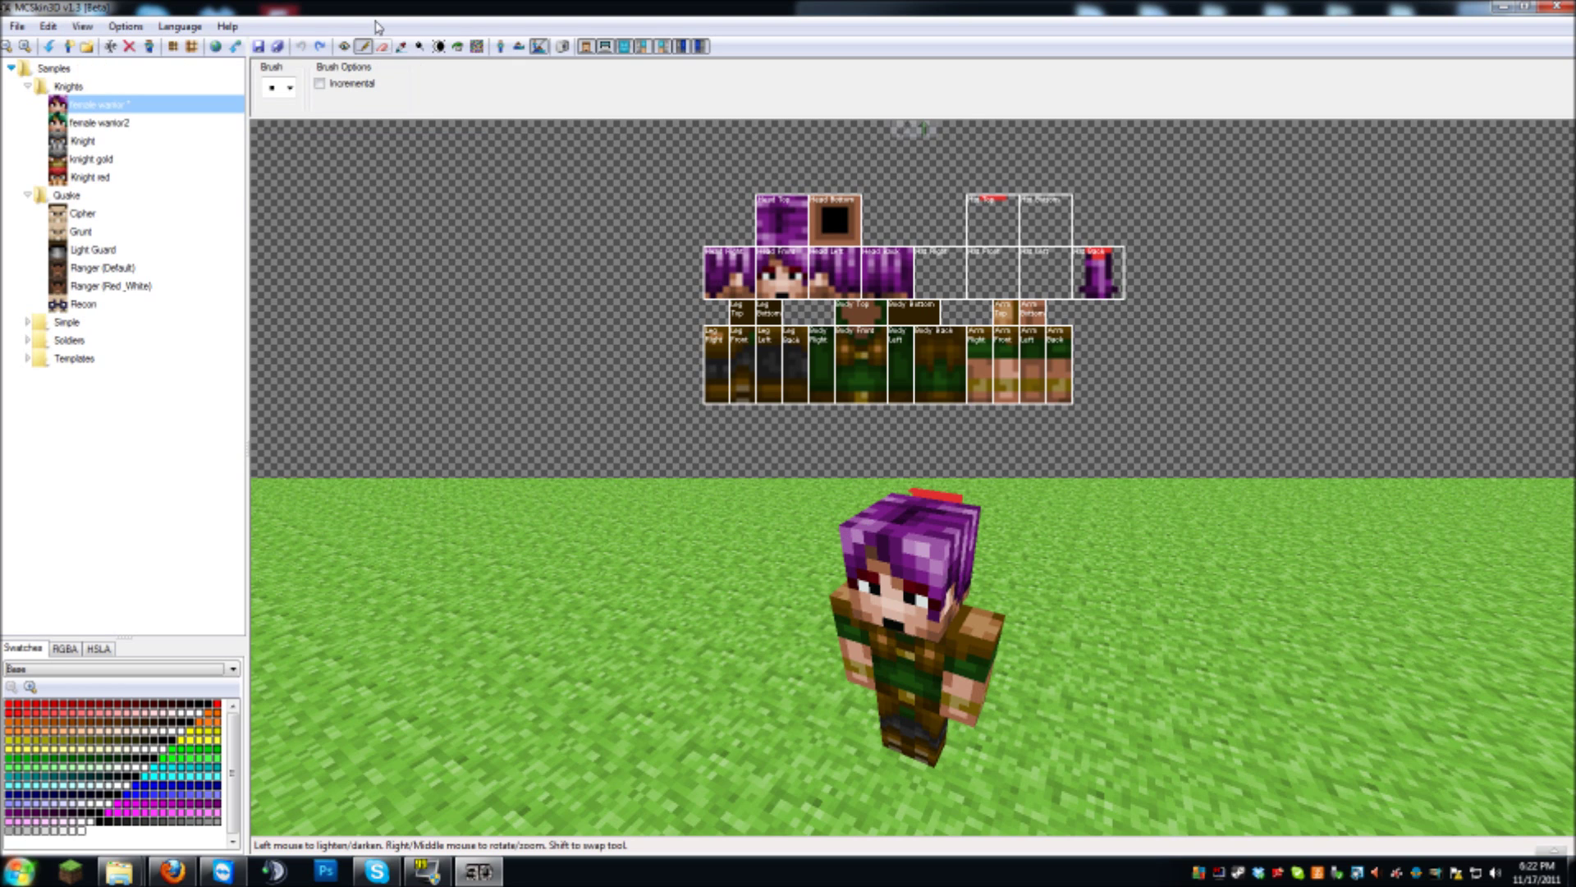
Show only the flat 2D skin layout and zoom in to enlarge it
left_click(519, 46)
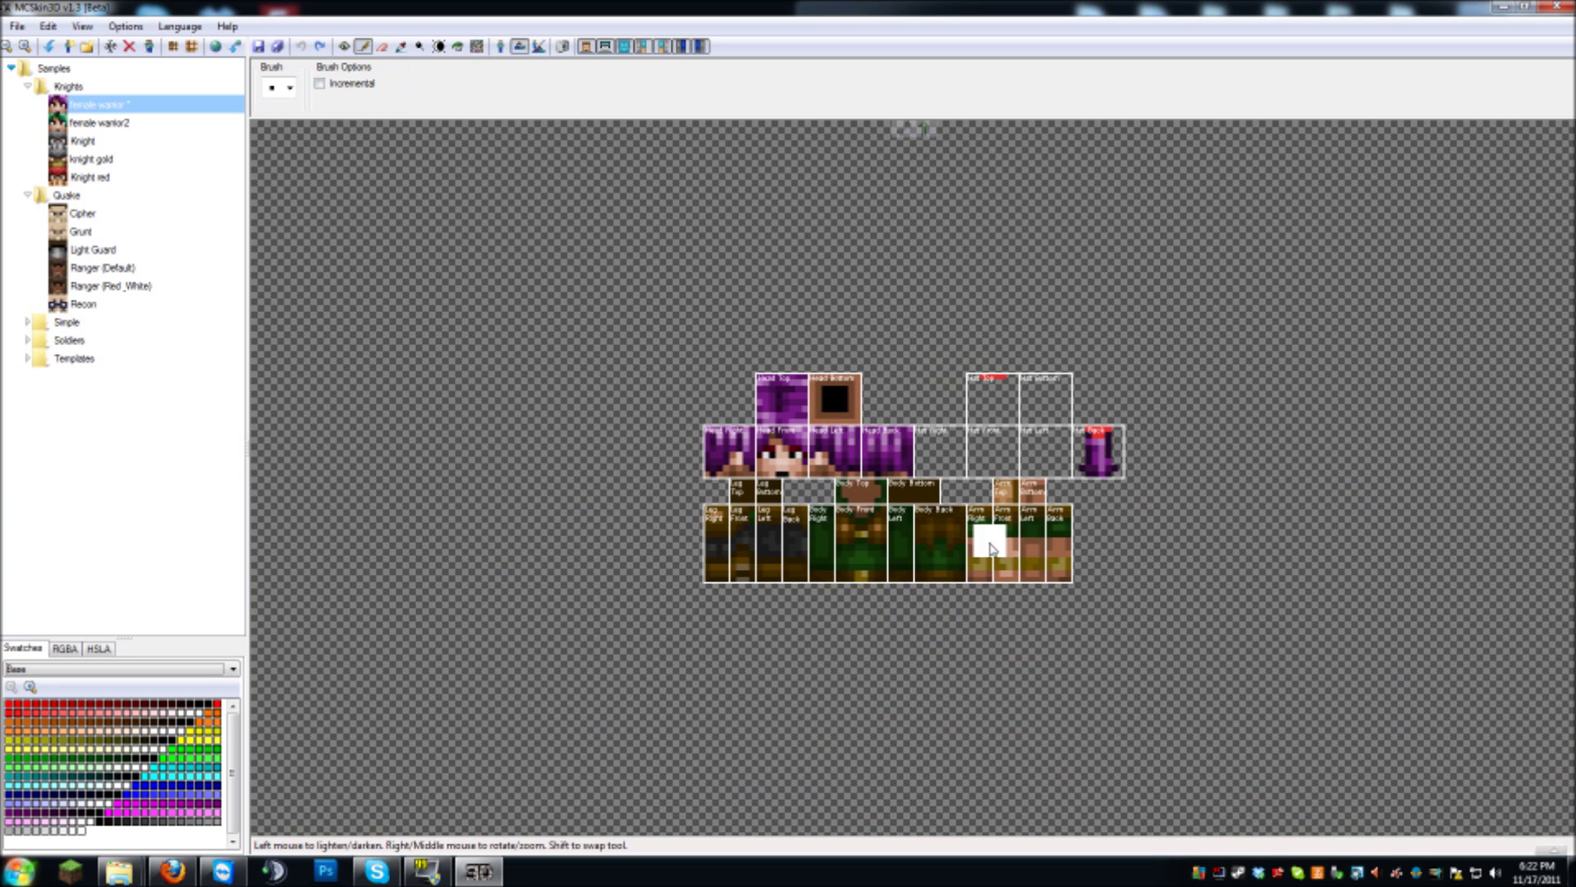
scroll(991, 551, "up", 5)
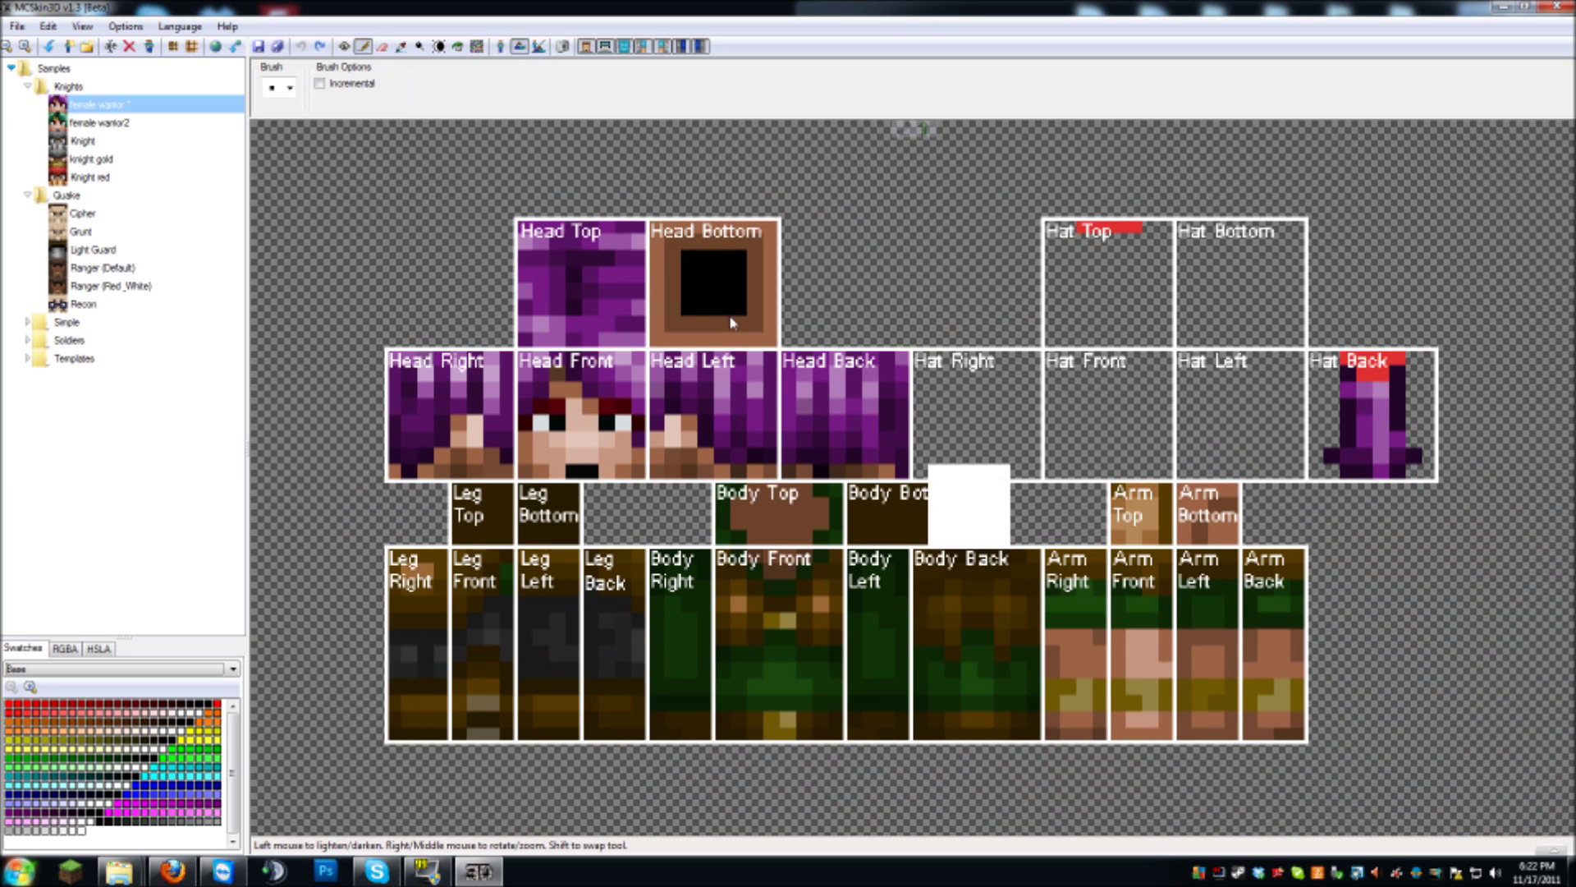
left_click(126, 26)
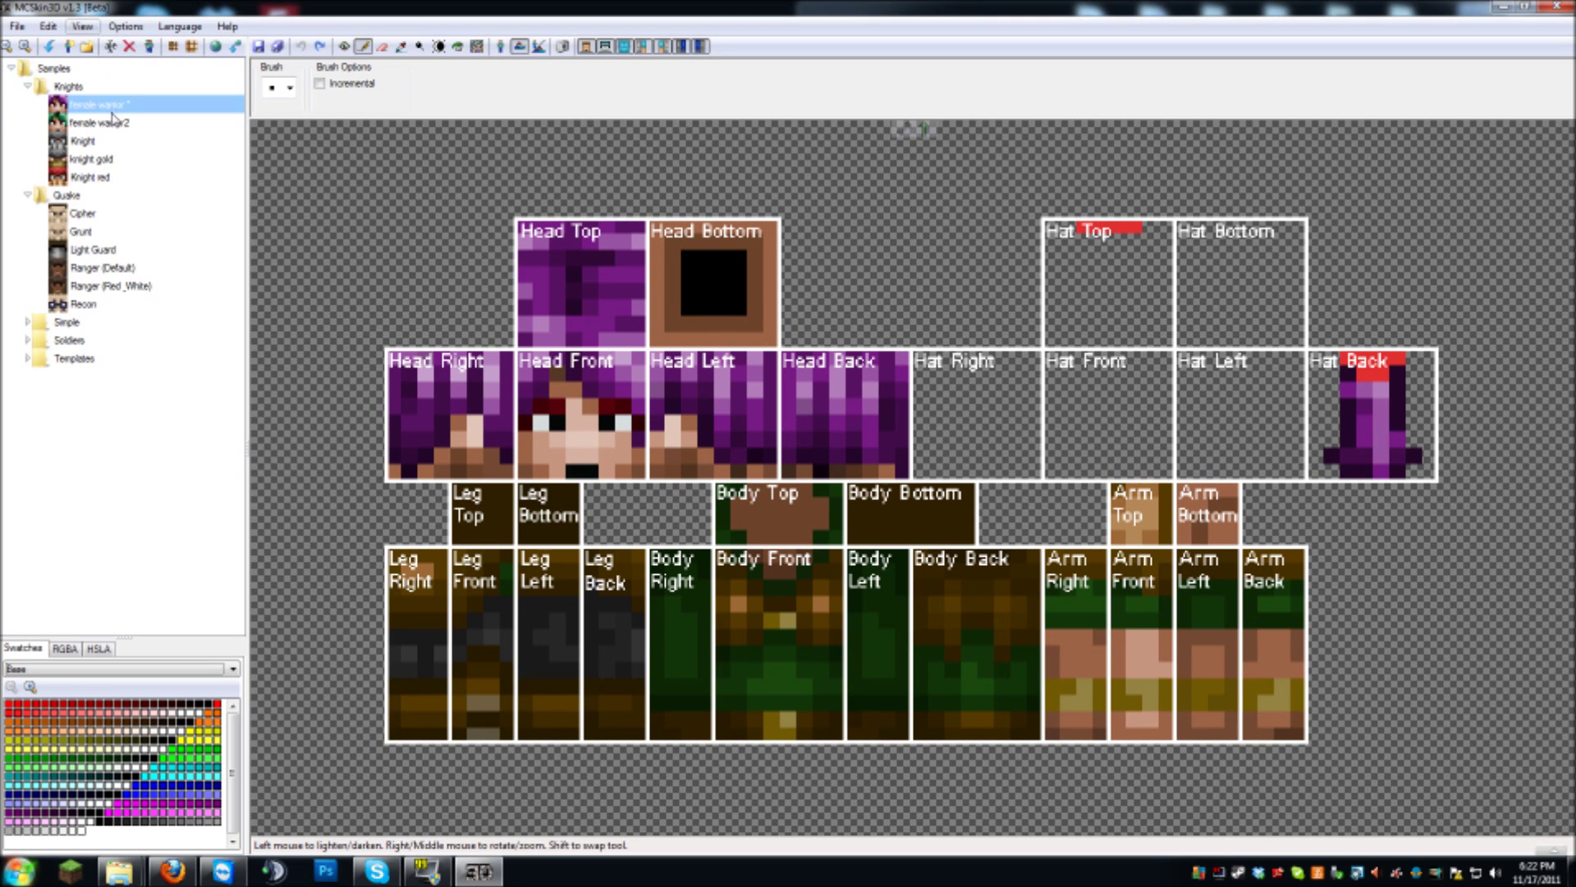
Set the 2D overlay to No text, removing the part labels
left_click(89, 28)
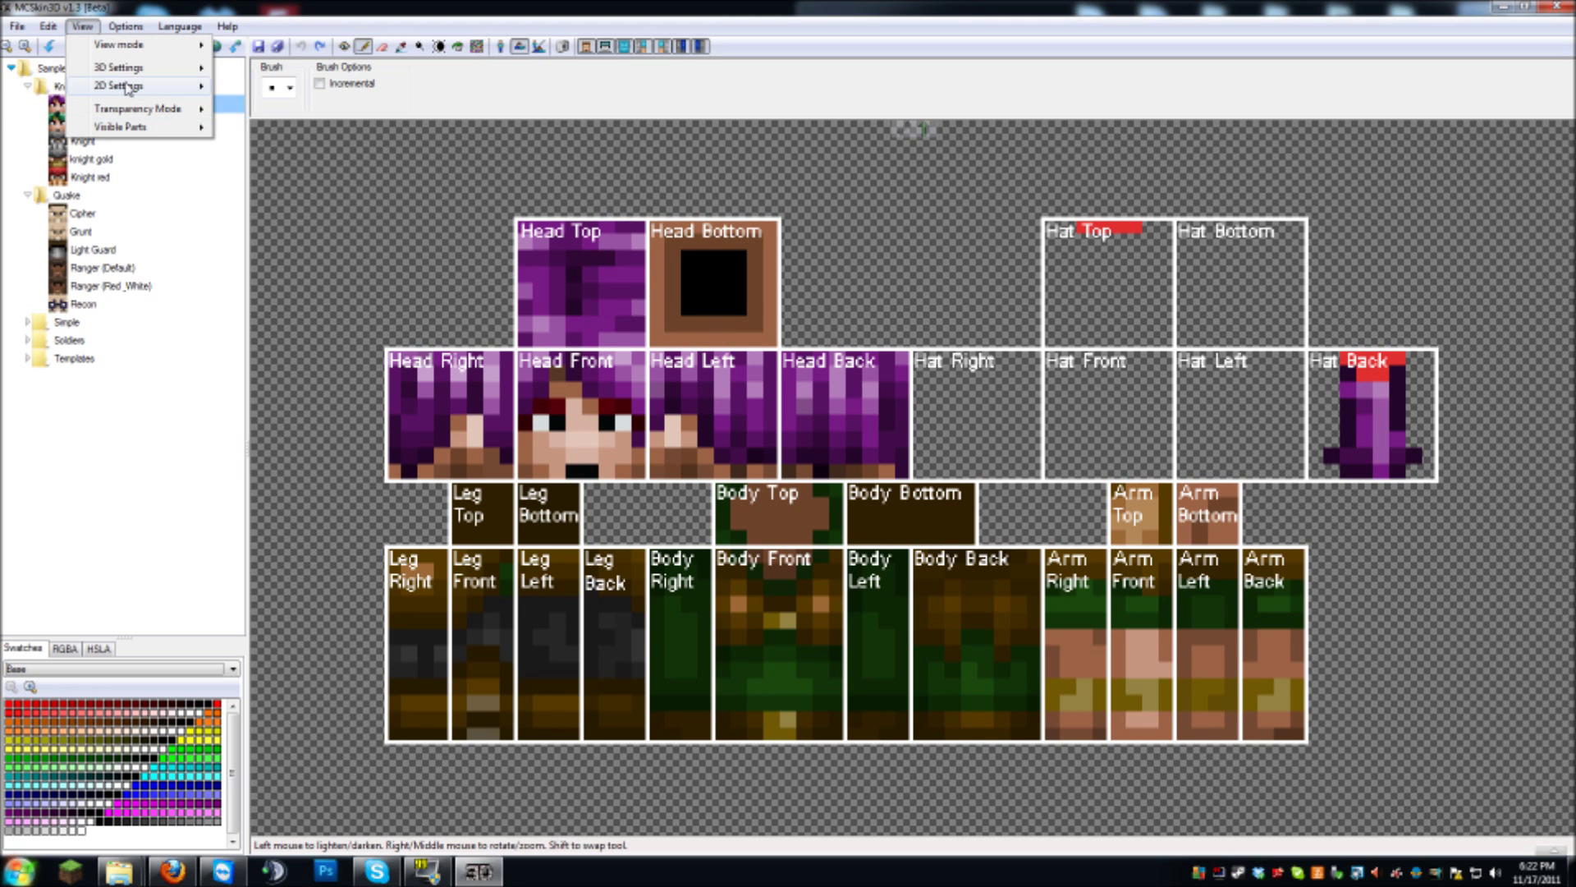
mouse_move(124, 85)
mouse_move(257, 107)
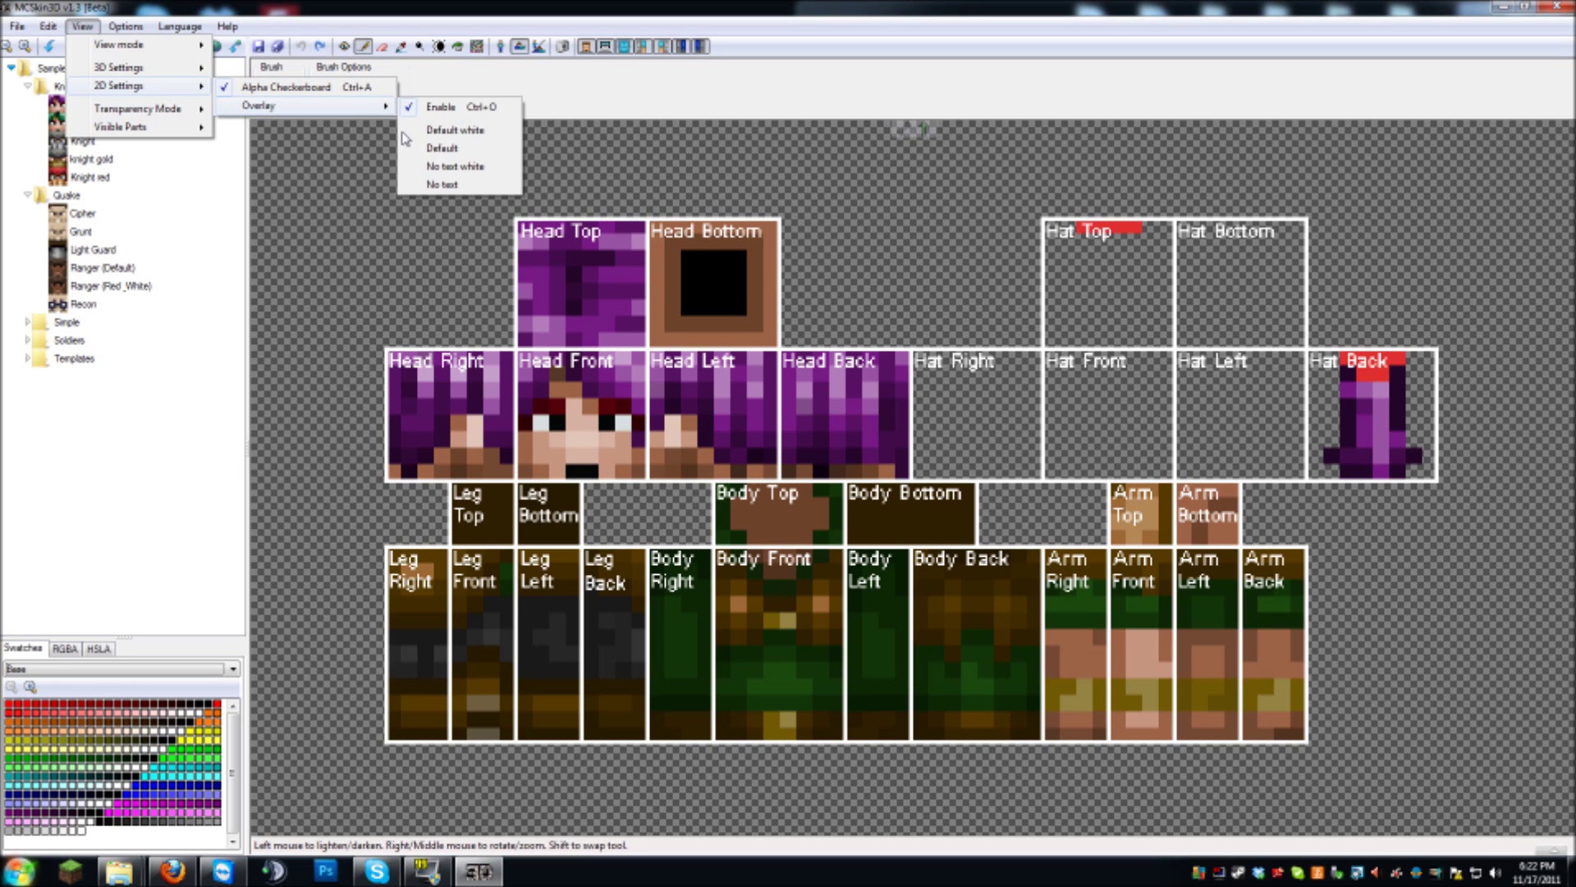
left_click(460, 182)
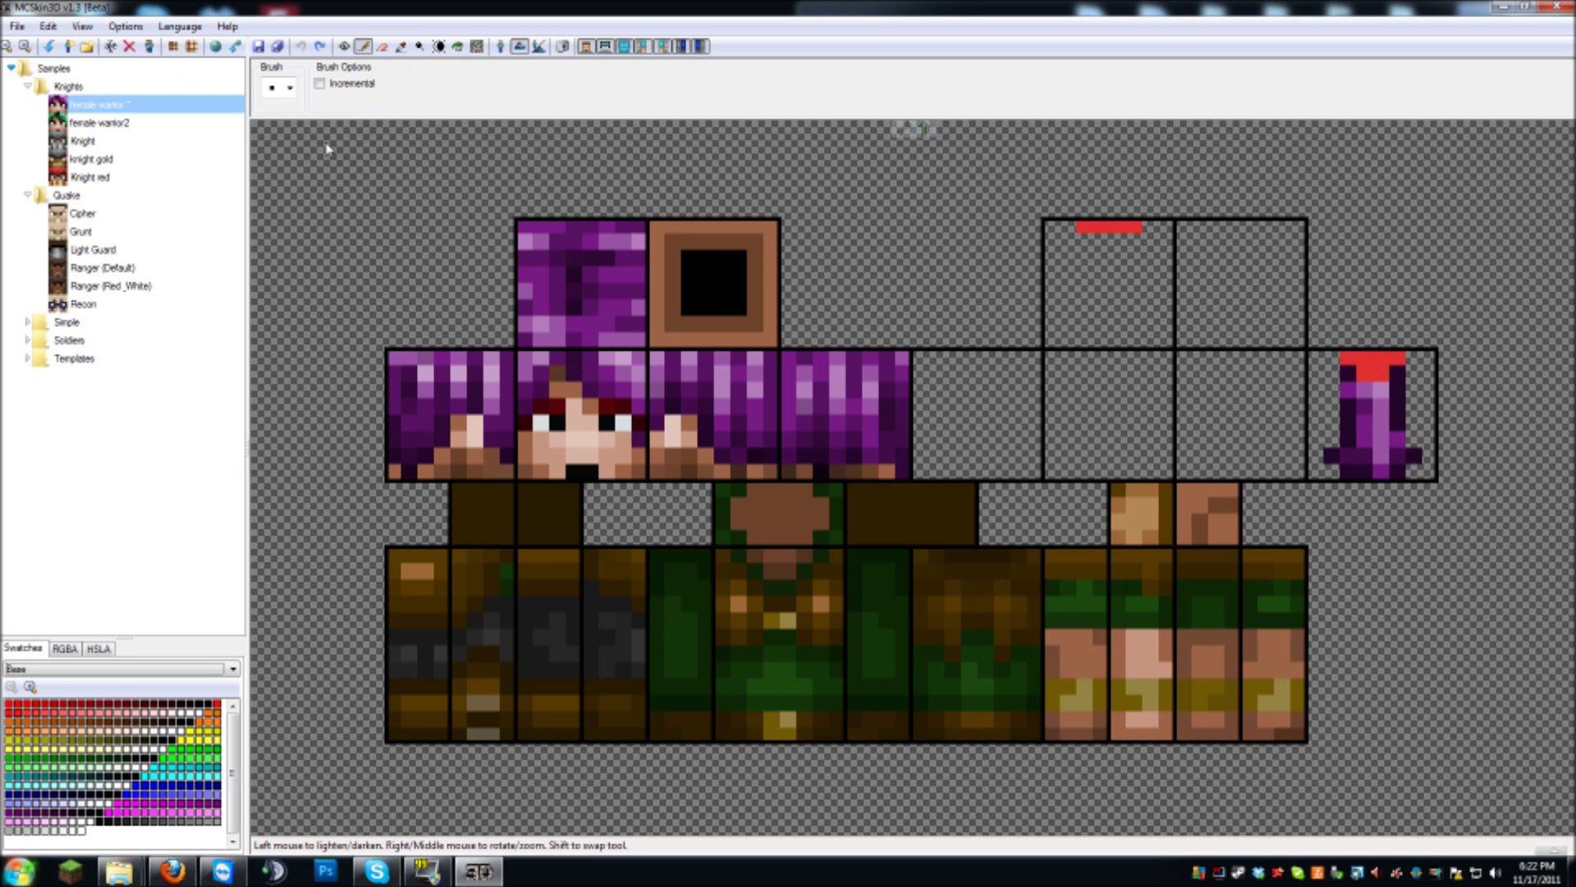
Switch the 2D overlay to Default so the part labels appear in black
left_click(85, 27)
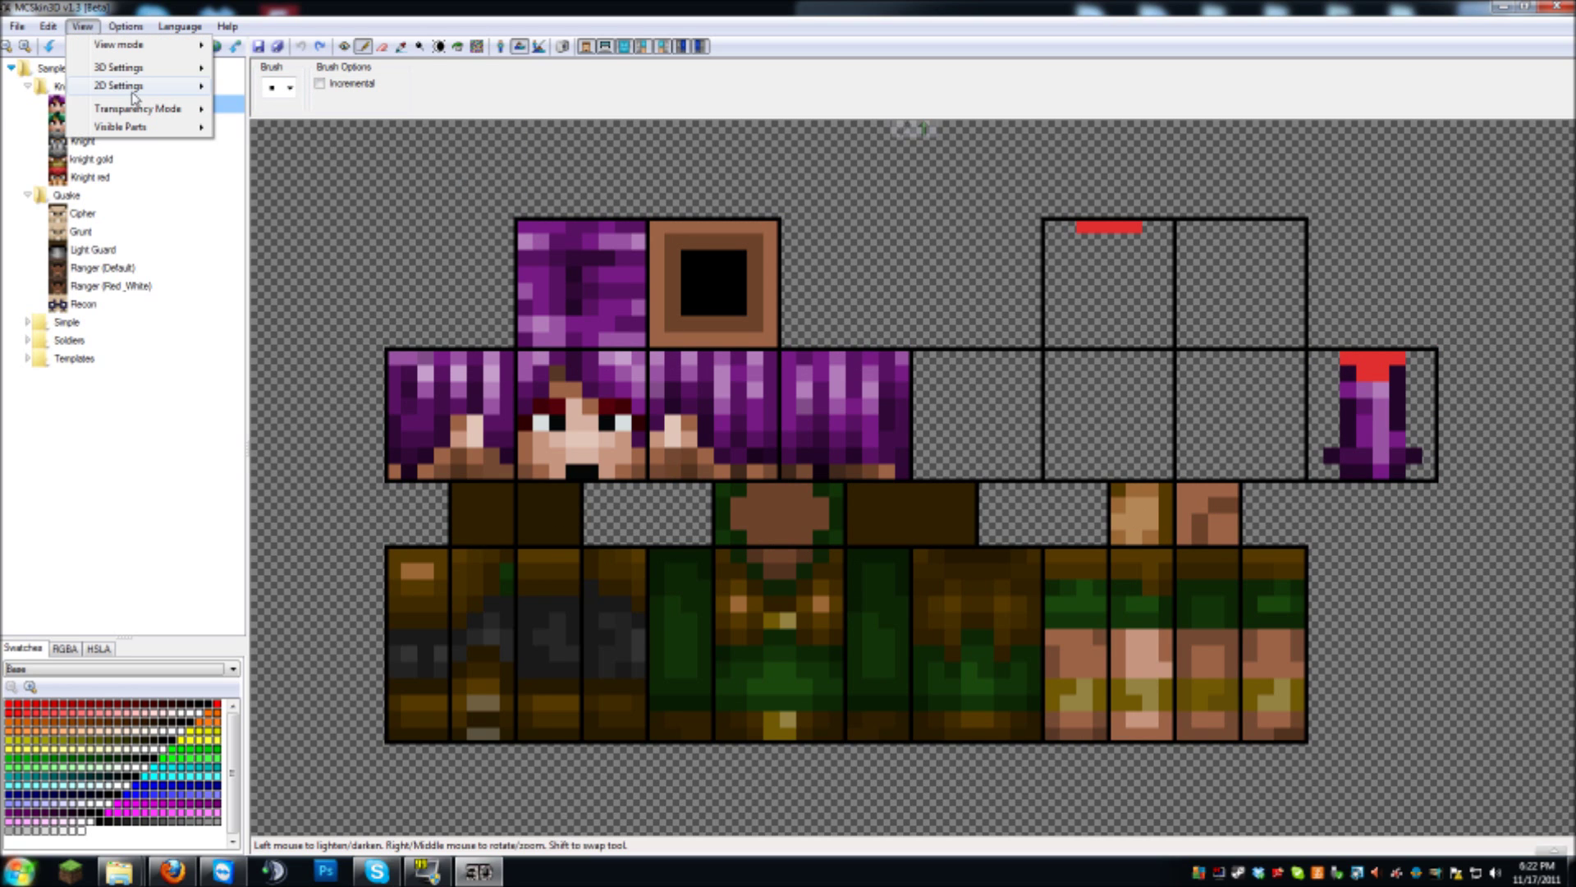
mouse_move(135, 91)
mouse_move(320, 109)
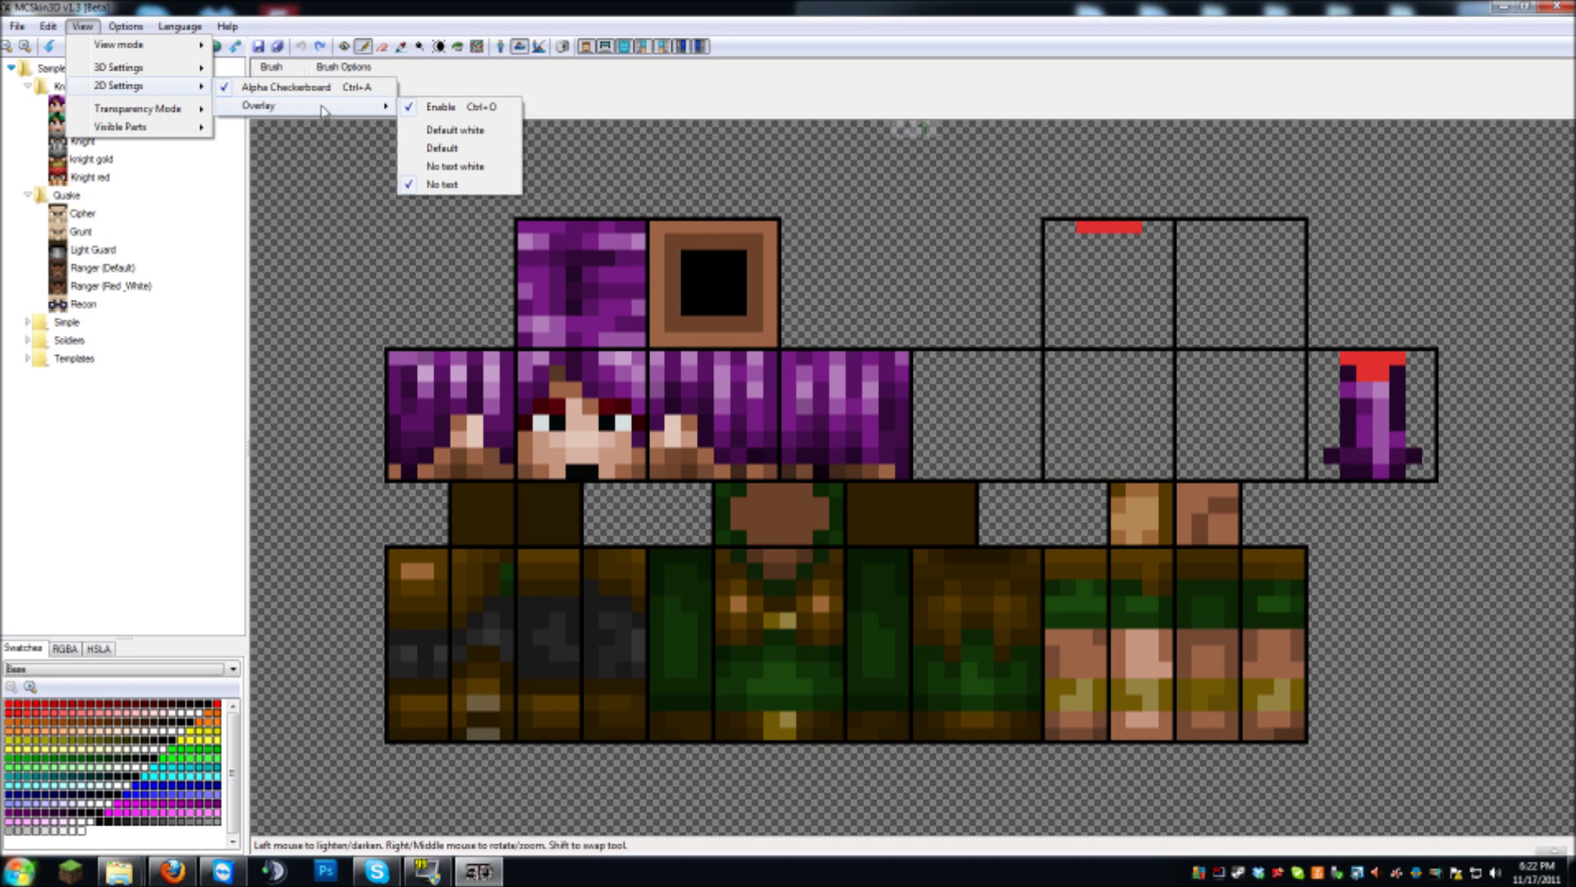
left_click(448, 151)
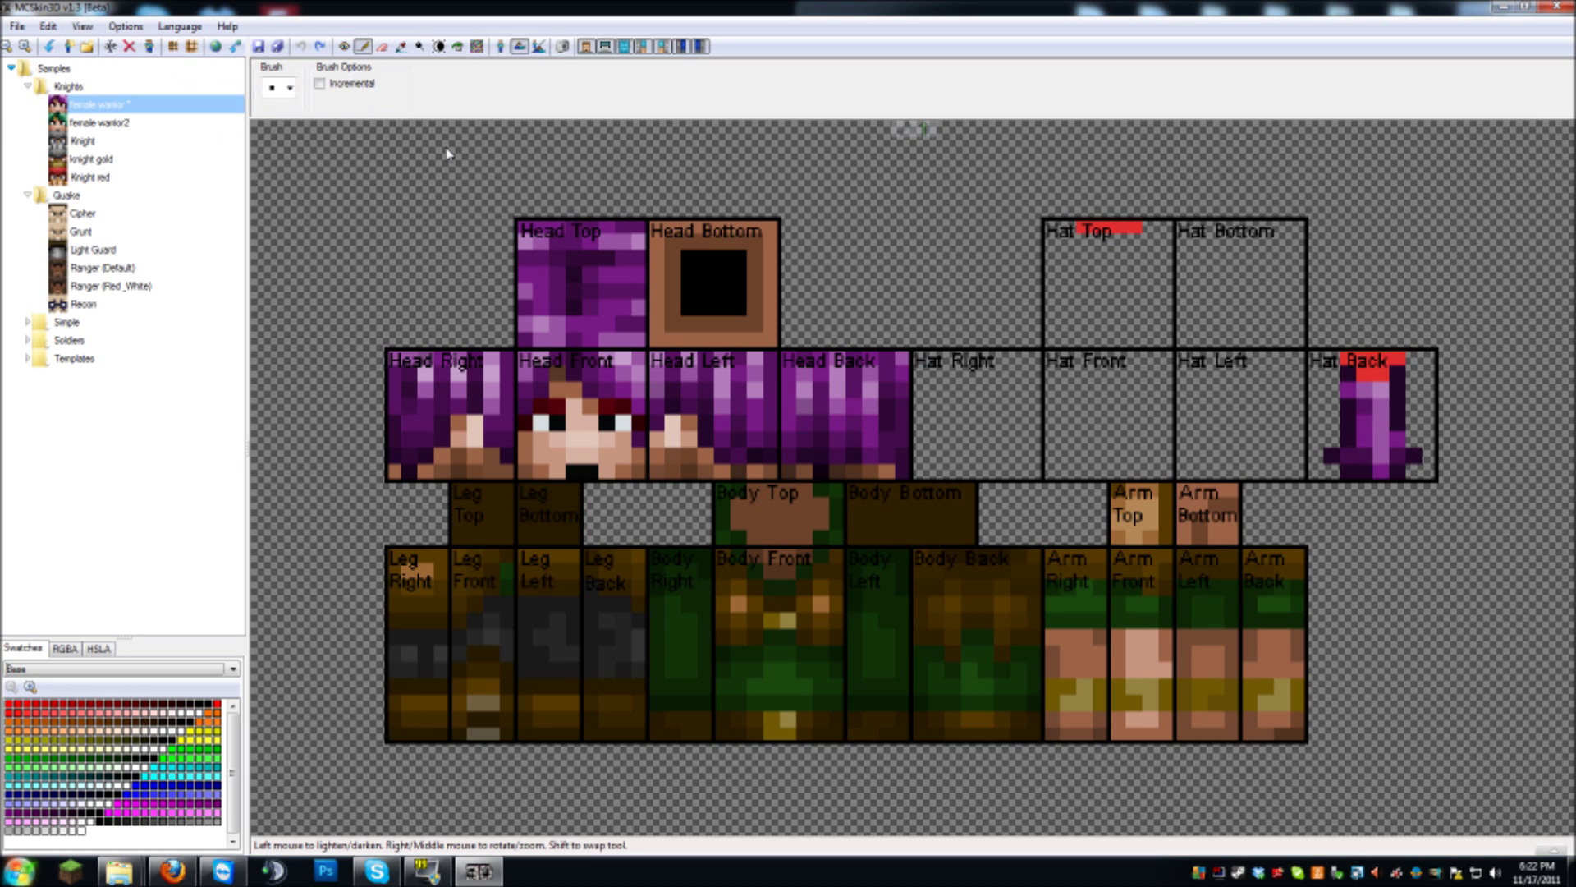
left_click(82, 26)
mouse_move(125, 92)
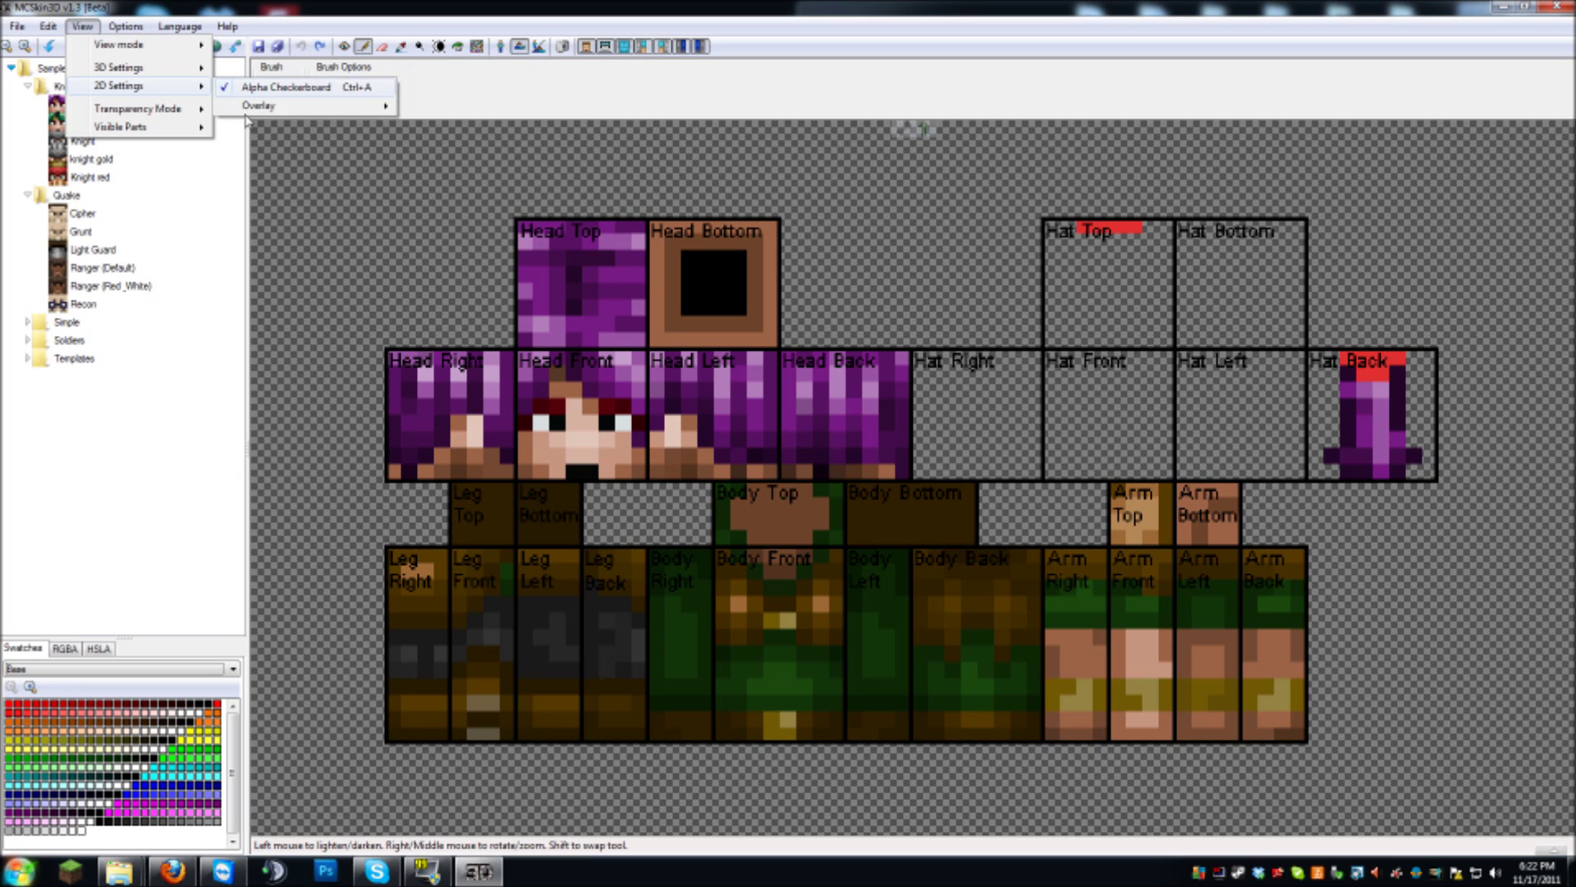